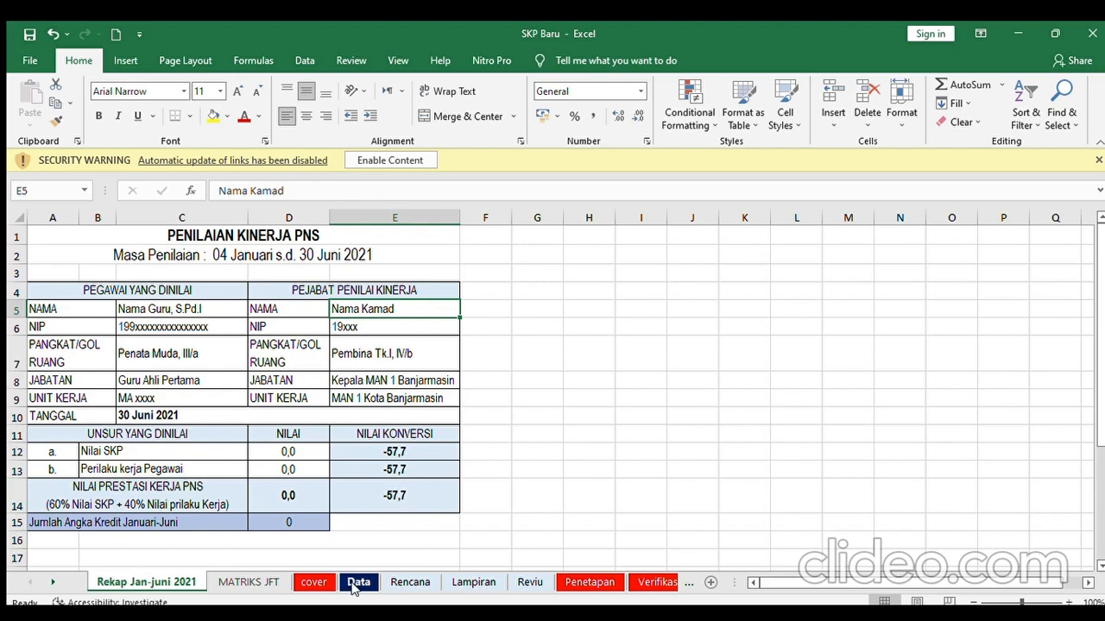
- Switch to the Data sheet and select the employee name cell E4
left_click(356, 583)
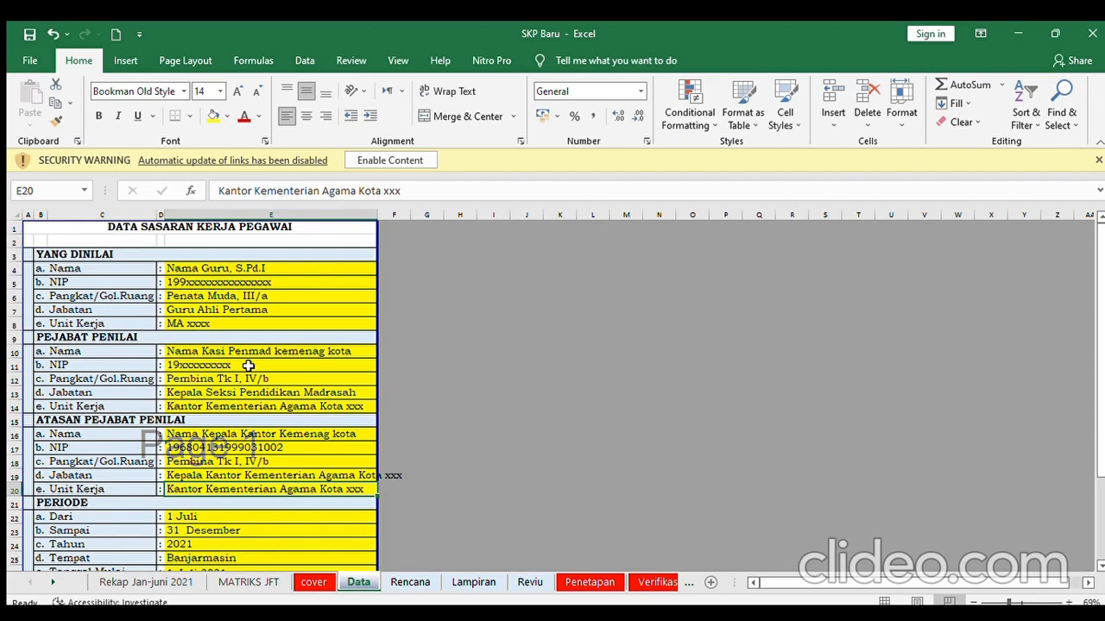
left_click(193, 269)
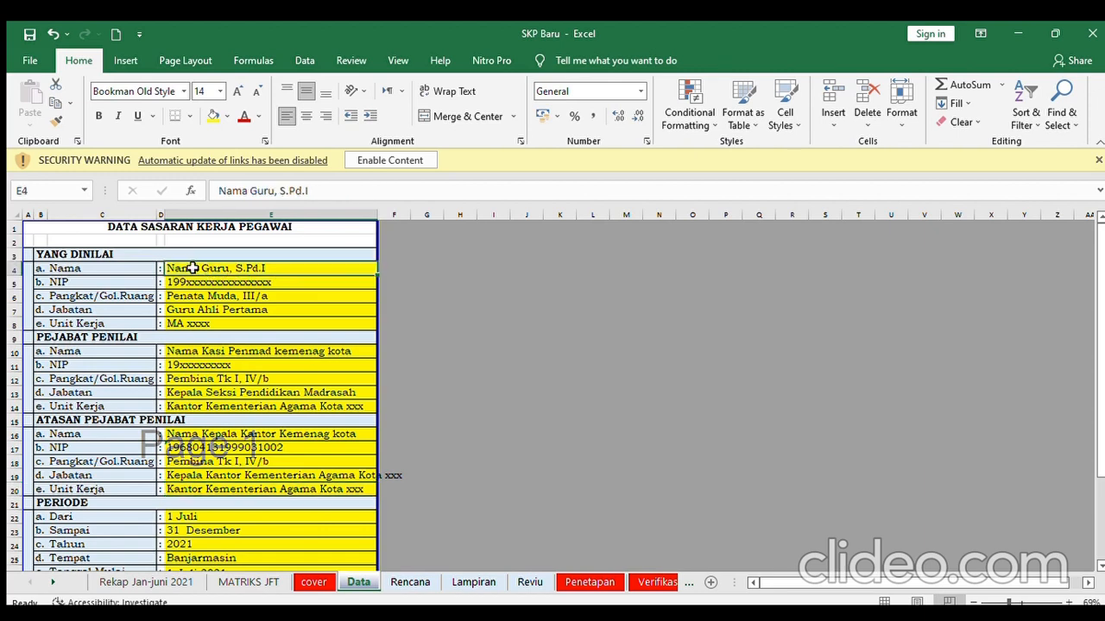
- Replace the placeholder in E4 with the assessed employee's full name
left_click(272, 191)
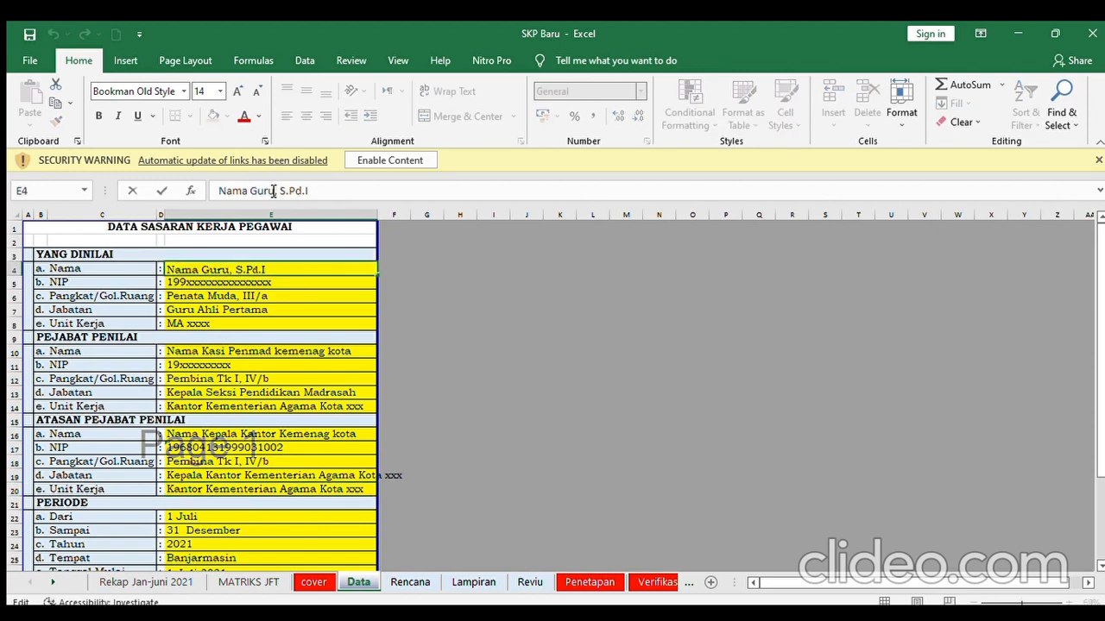
key("BackSpace")
key("BackSpace")
key("BackSpace")
key("BackSpace")
key("BackSpace")
key("BackSpace")
key("BackSpace")
key("BackSpace")
key("BackSpace")
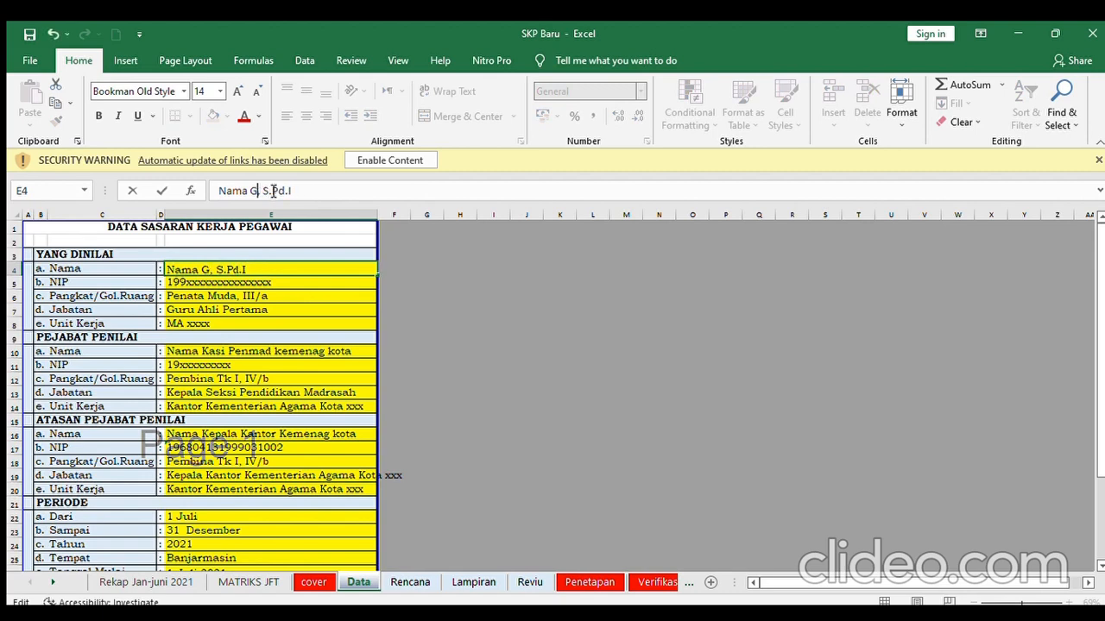
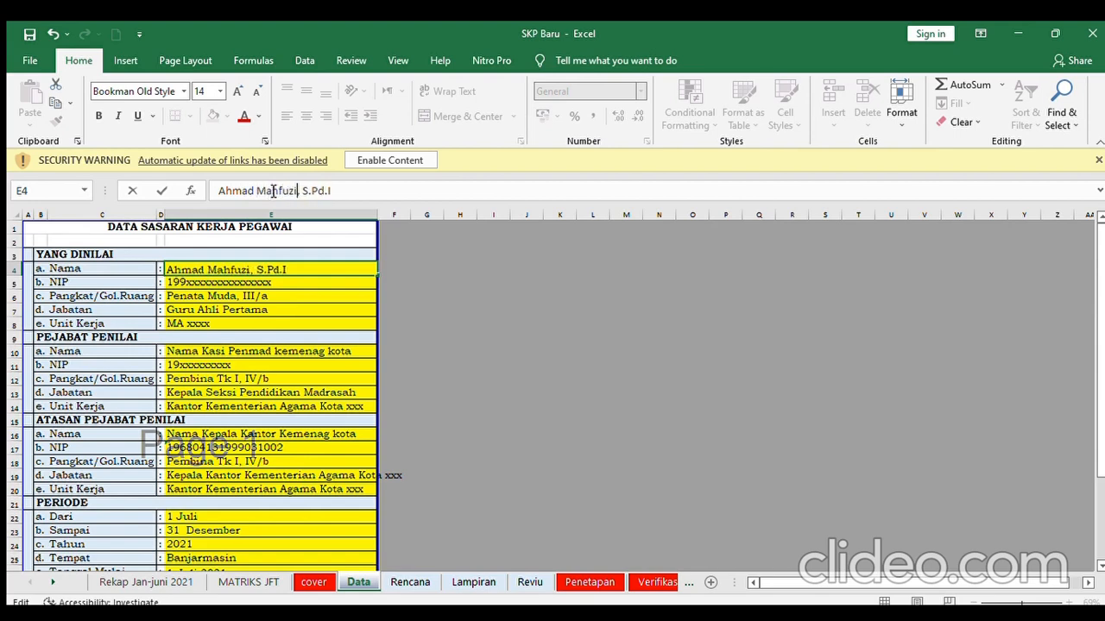
- Replace the placeholder x's in E5 with the employee's real NIP
left_click(253, 285)
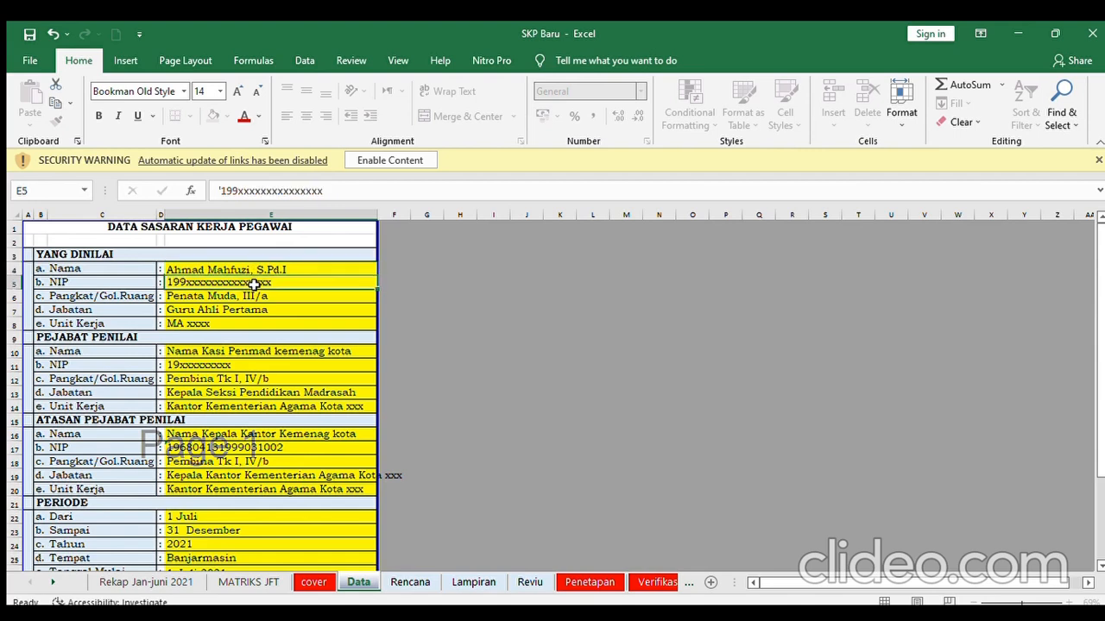
left_click_drag(335, 191, 240, 197)
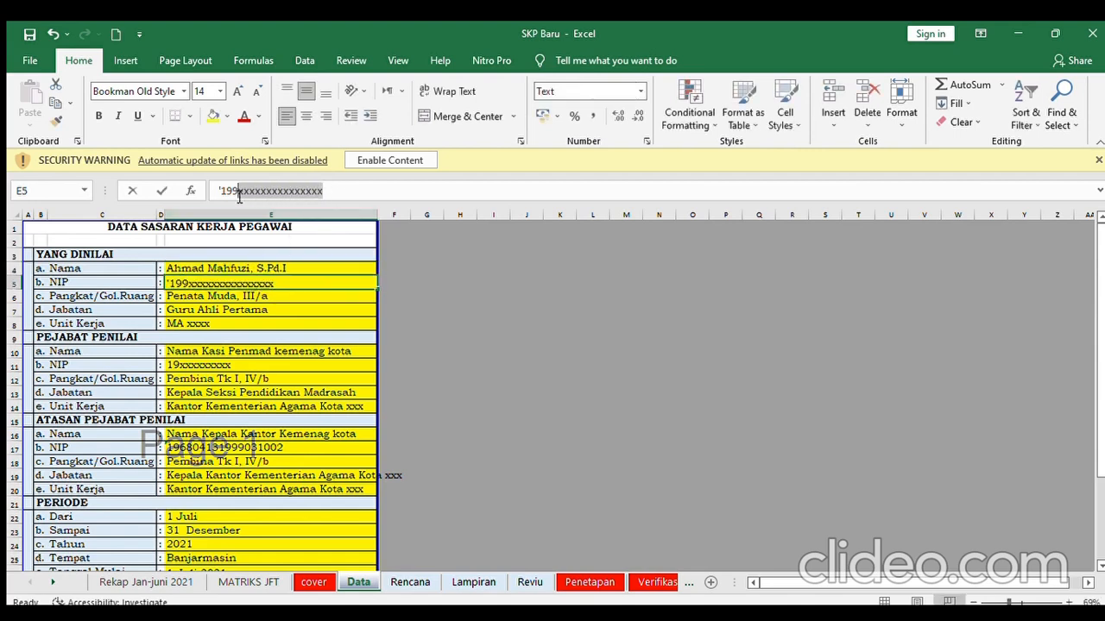
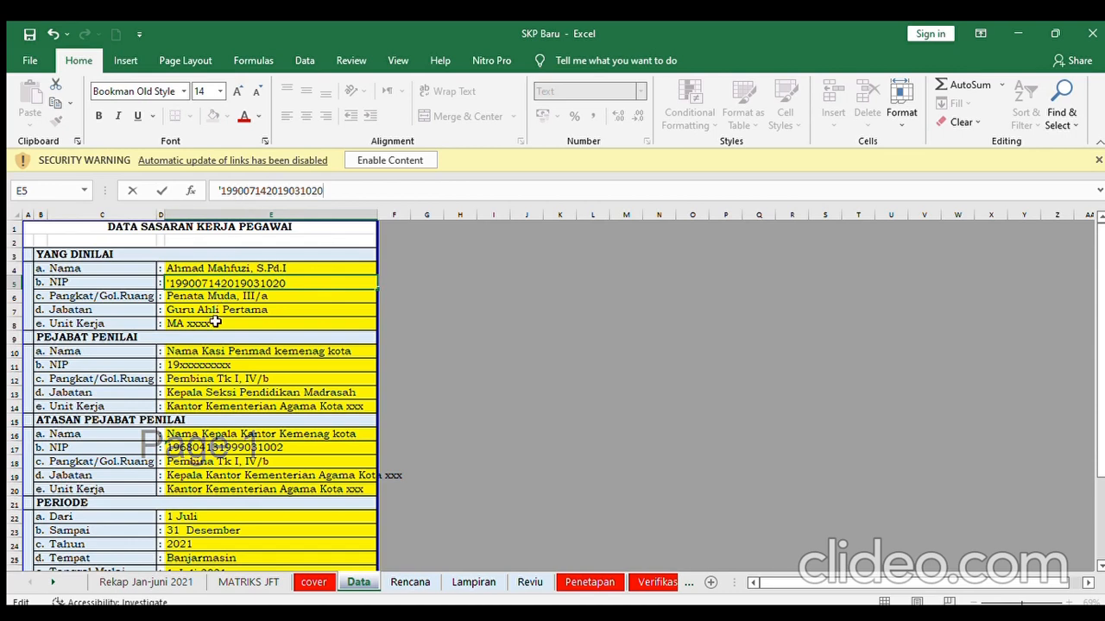
left_click(215, 322)
- Change the employee's work unit in E8 to MAN 1 Banjarmasin
left_click(270, 191)
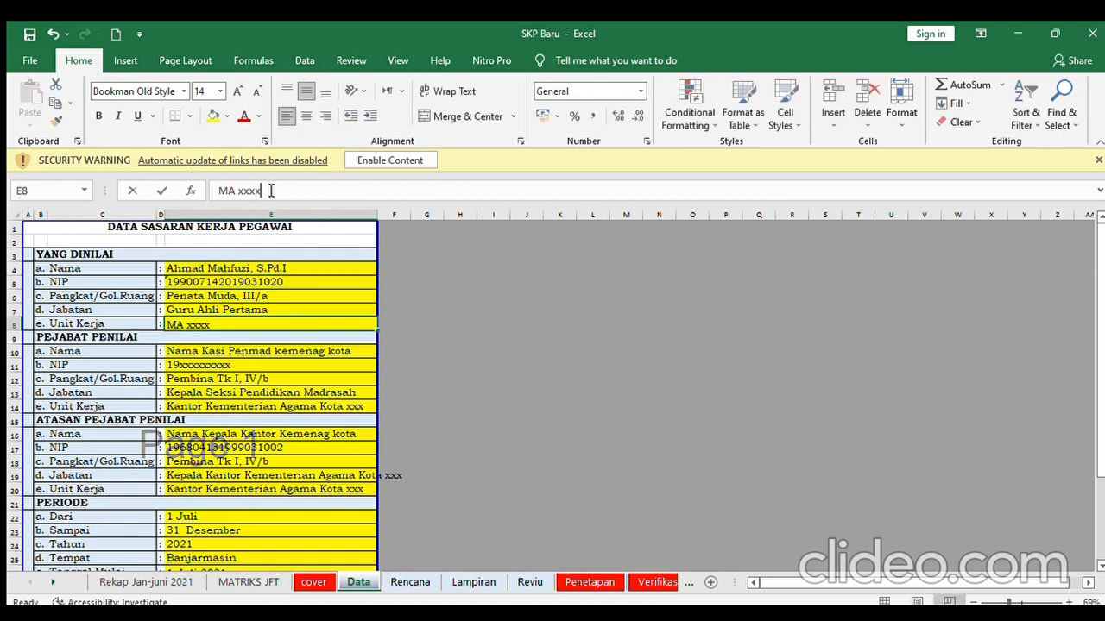
left_click_drag(270, 190, 233, 192)
type("N")
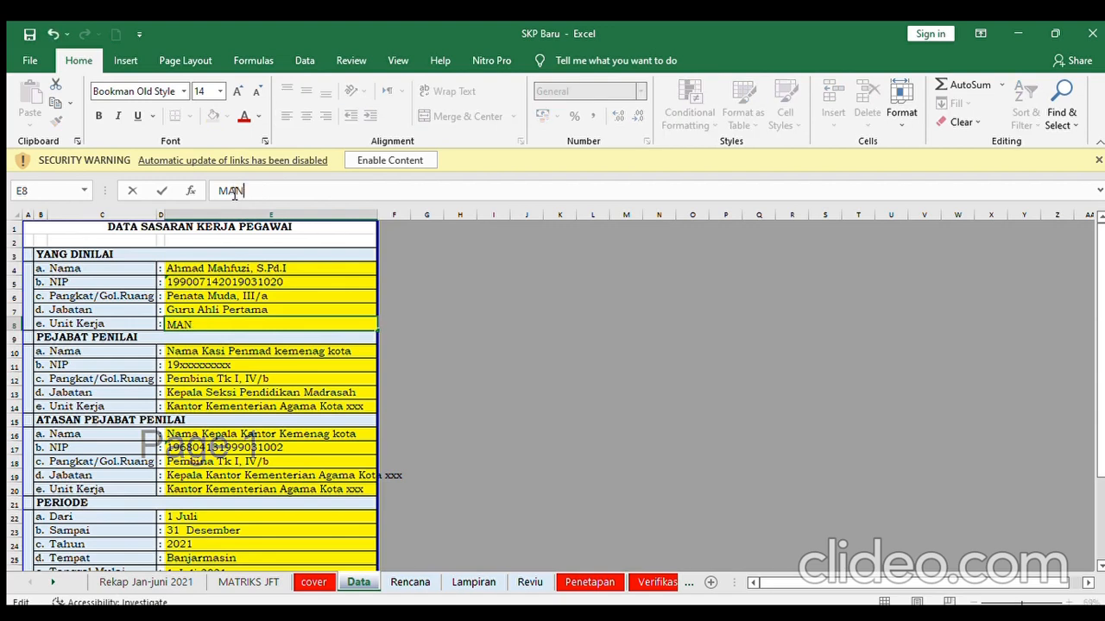
type(" 1 Banjarm")
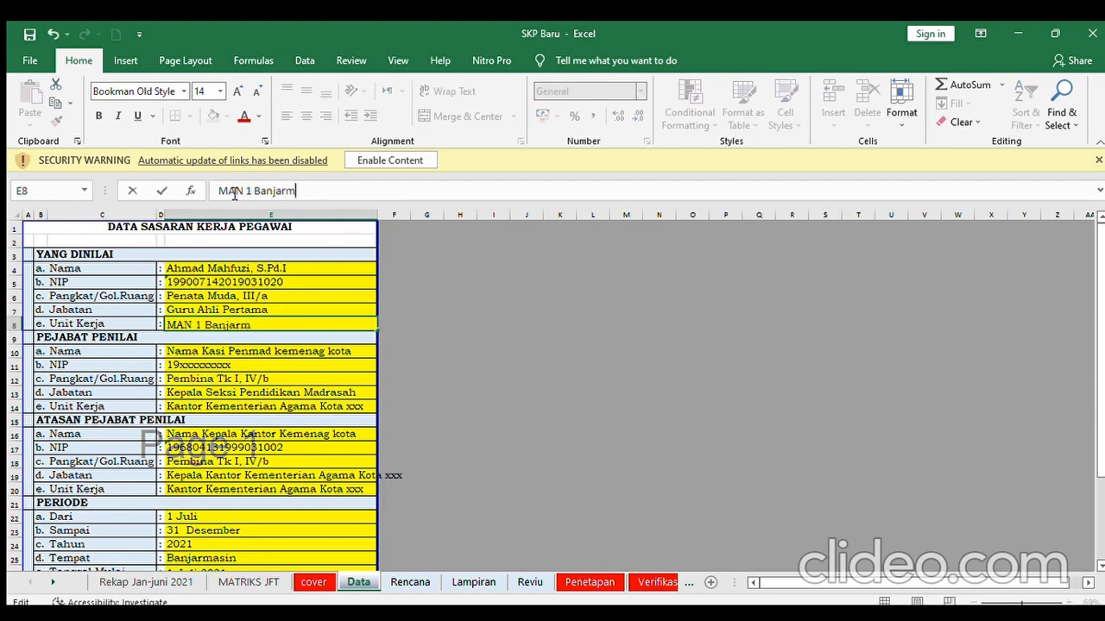
type("asin")
left_click(258, 353)
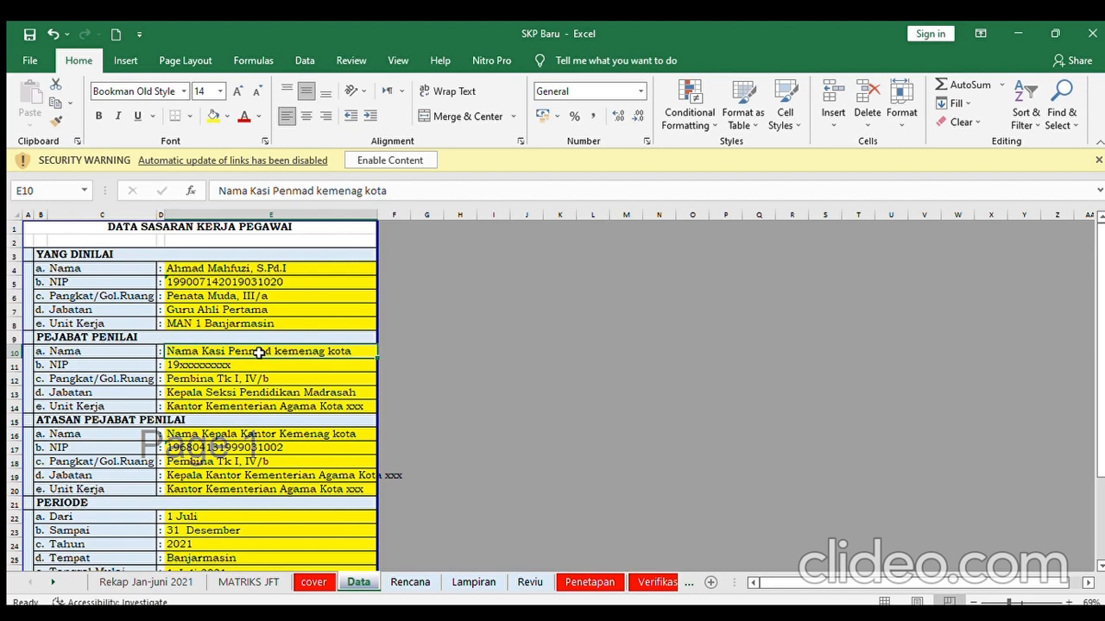
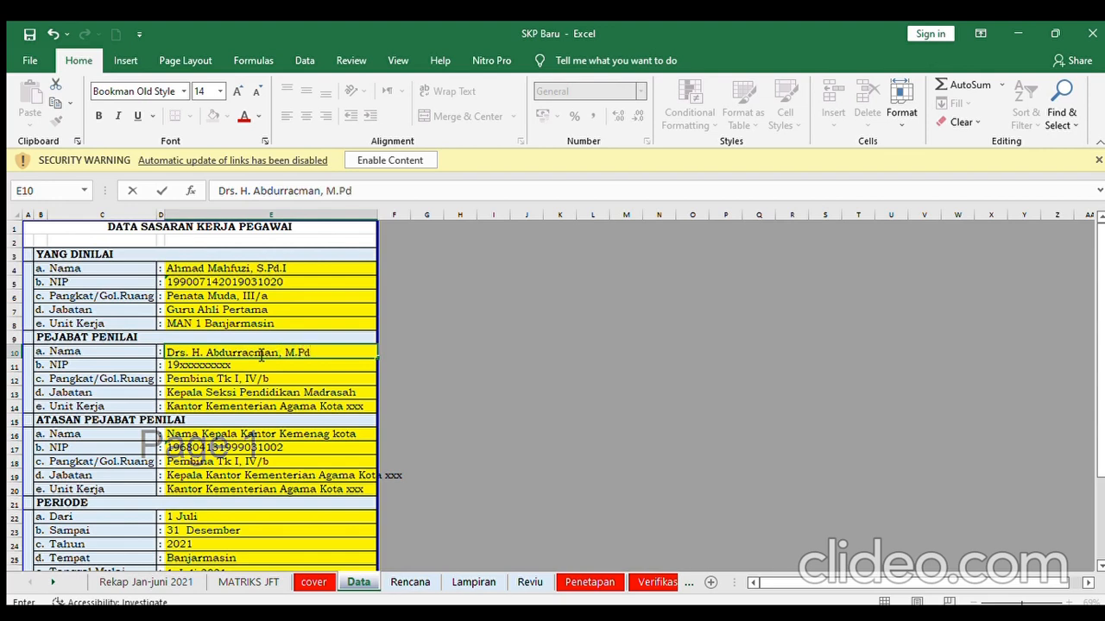
- Enter the appraising official's full name in E10 and real NIP in E11
left_click(246, 366)
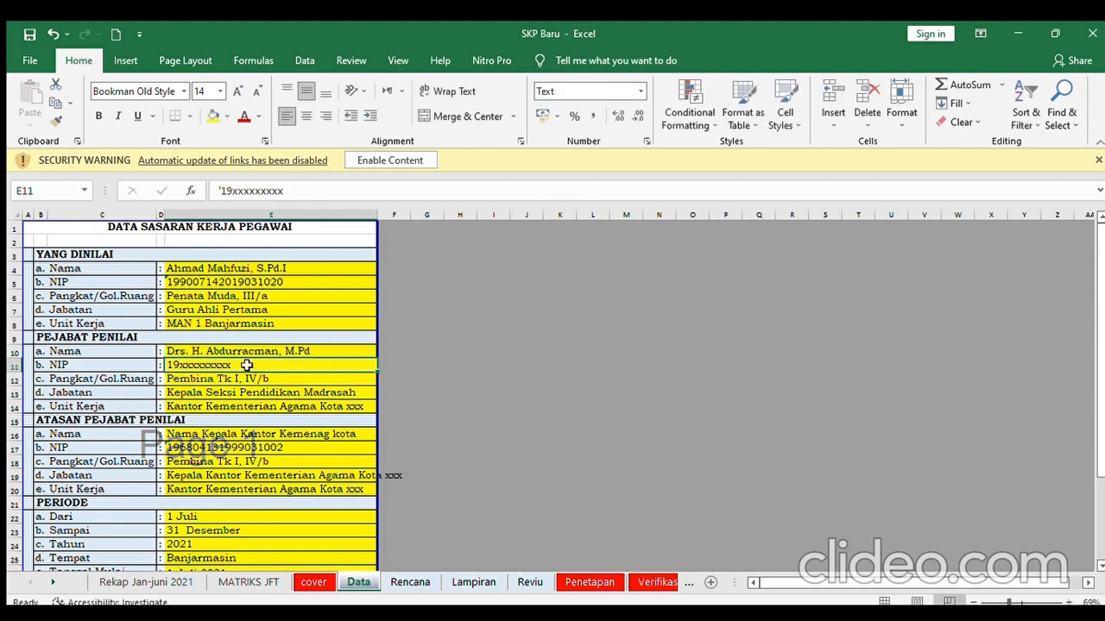
left_click_drag(291, 191, 233, 195)
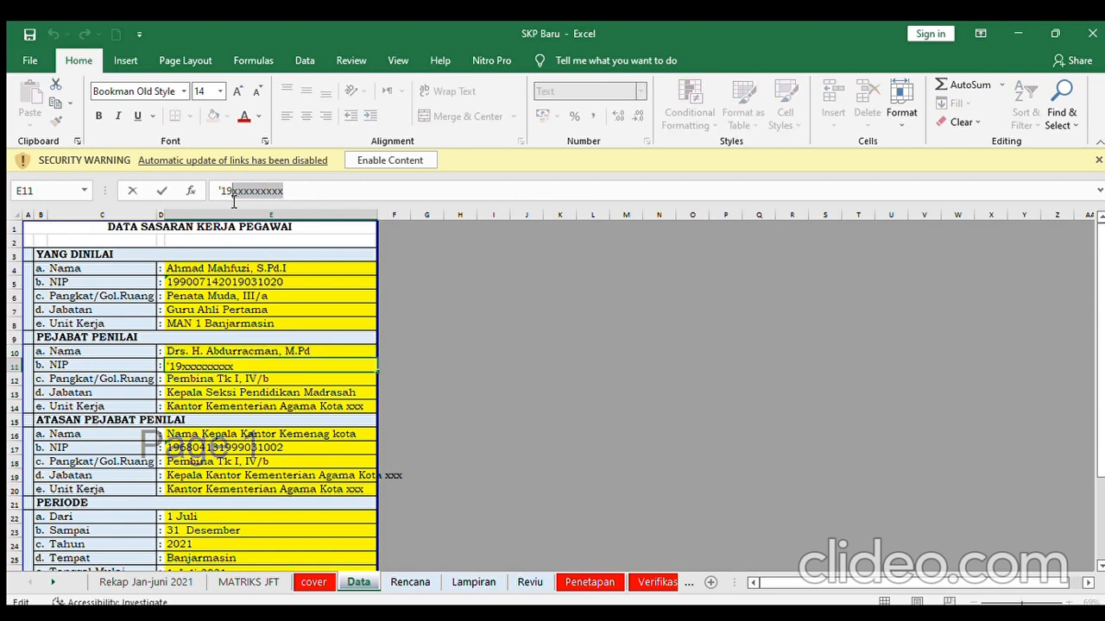
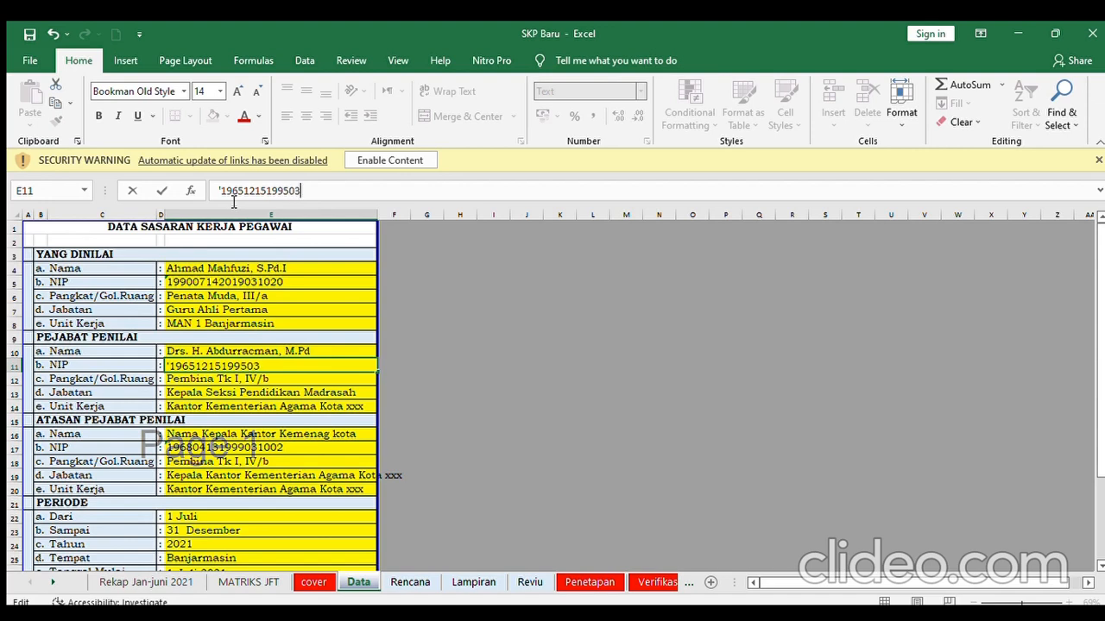
- Change the official's work unit in E14 to Kantor Kementerian Agama Kota Banjarmasin
left_click(251, 410)
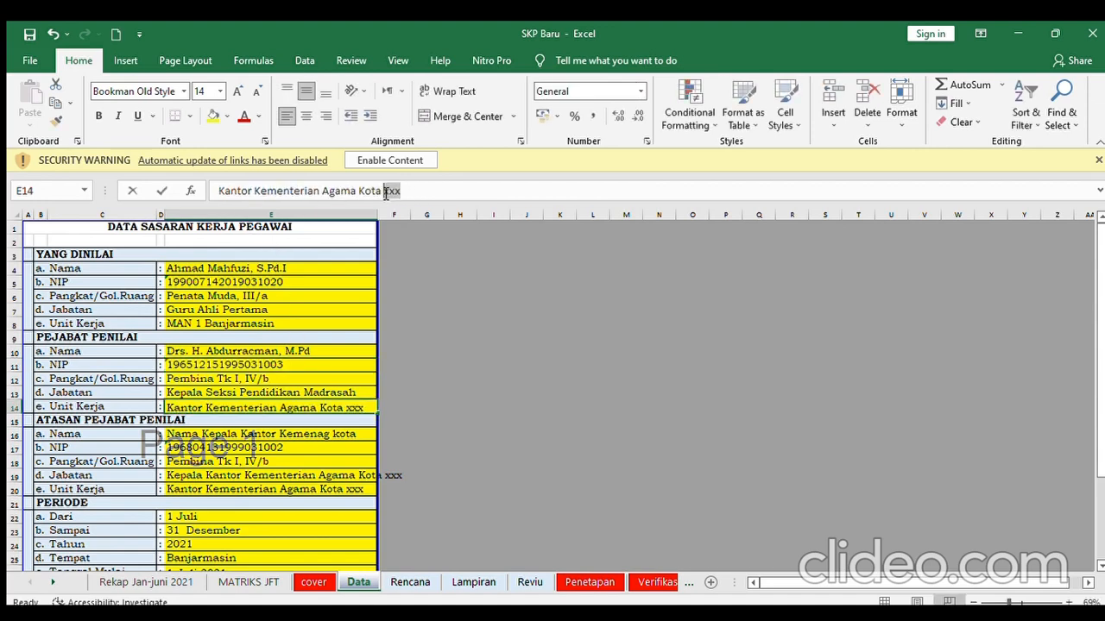
type("Banjar")
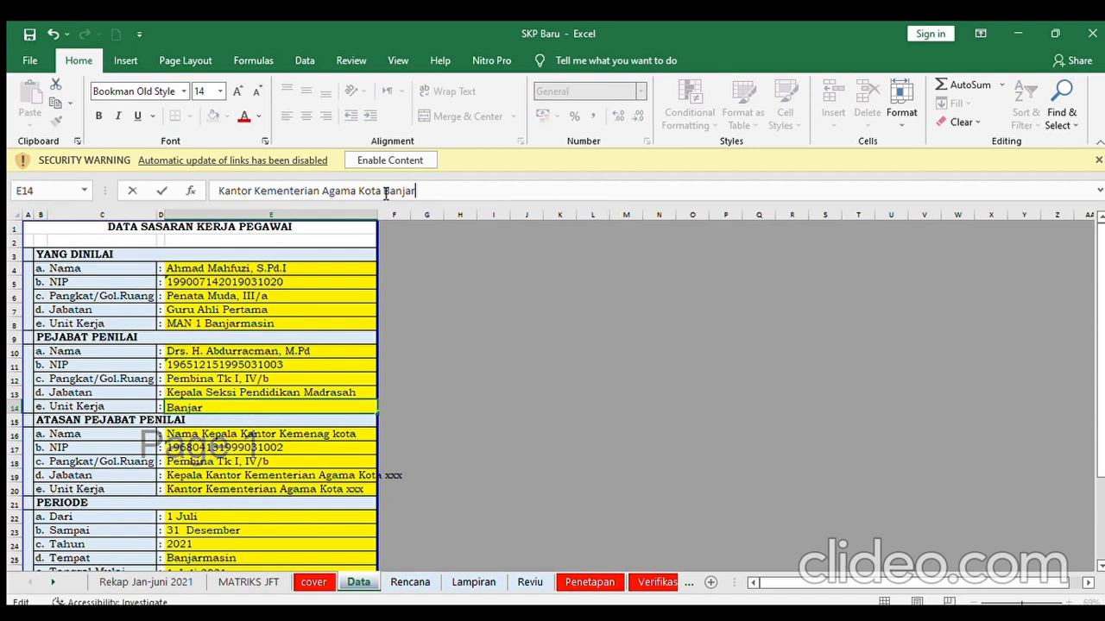
type("masin")
left_click(260, 436)
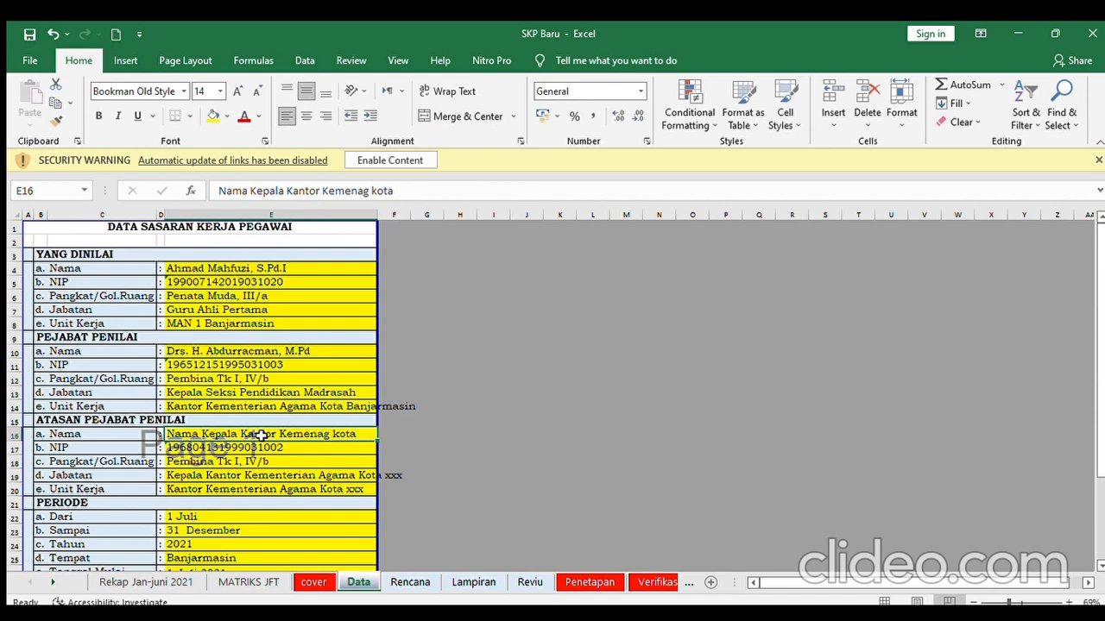
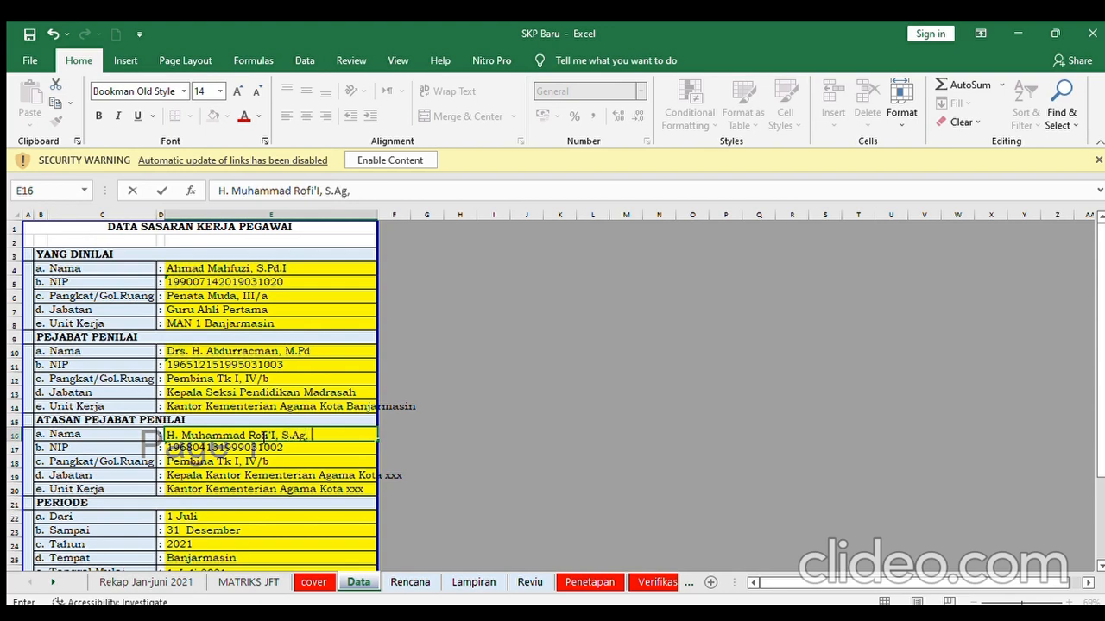
- Enter the superior's full name with academic titles S.Ag, M.Pd
left_click(285, 492)
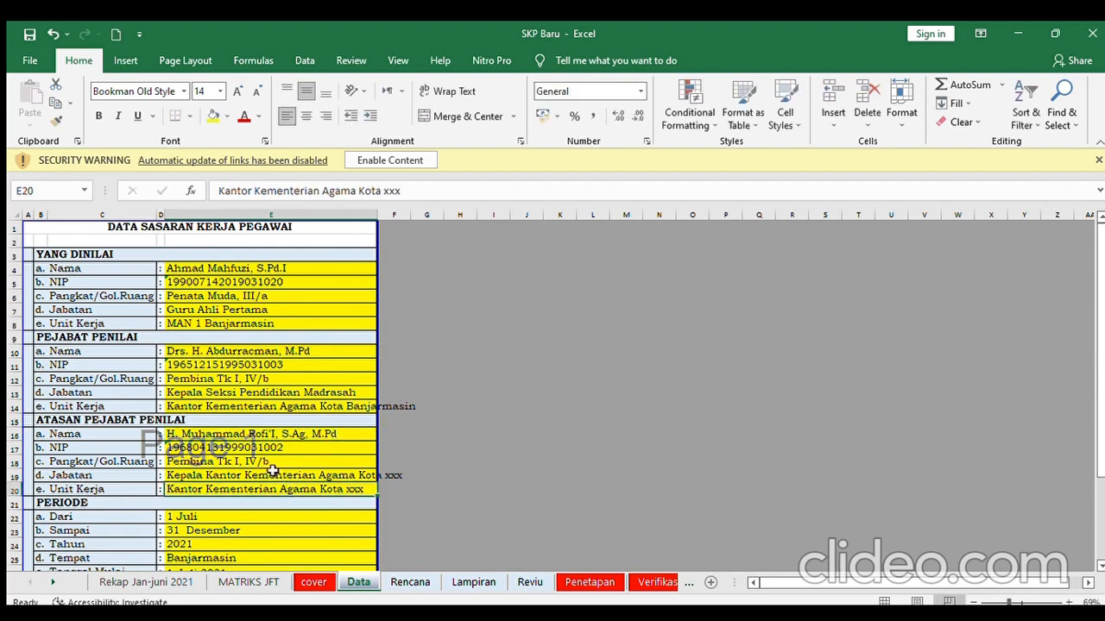
- Replace 'xxx' with Banjarmasin in the superior's position (E19) and work unit (E20)
left_click(272, 474)
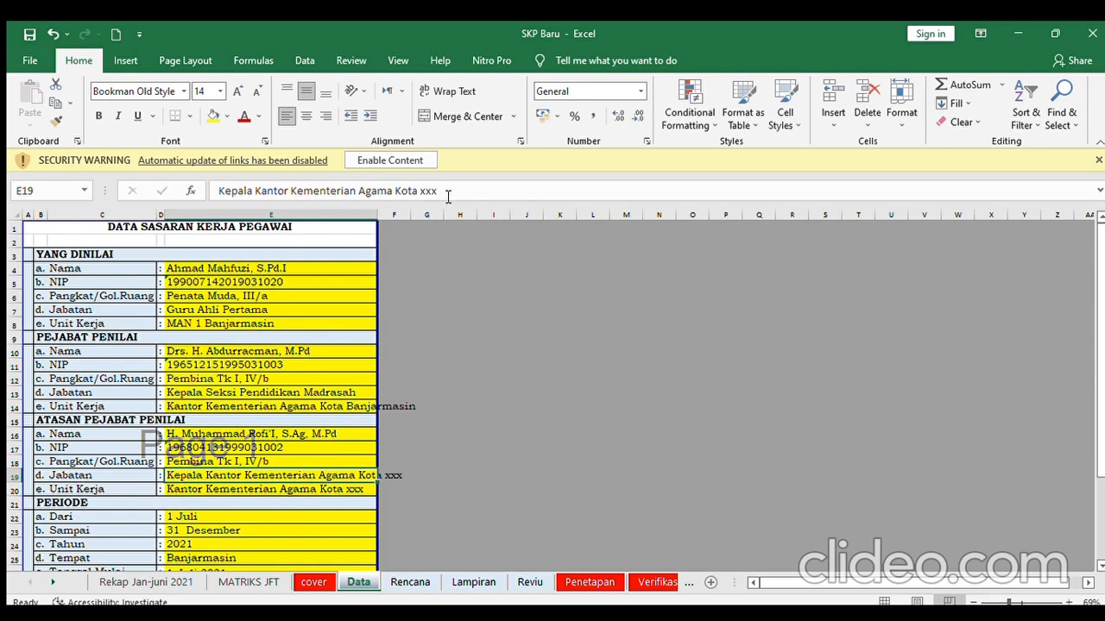
left_click_drag(448, 197, 423, 196)
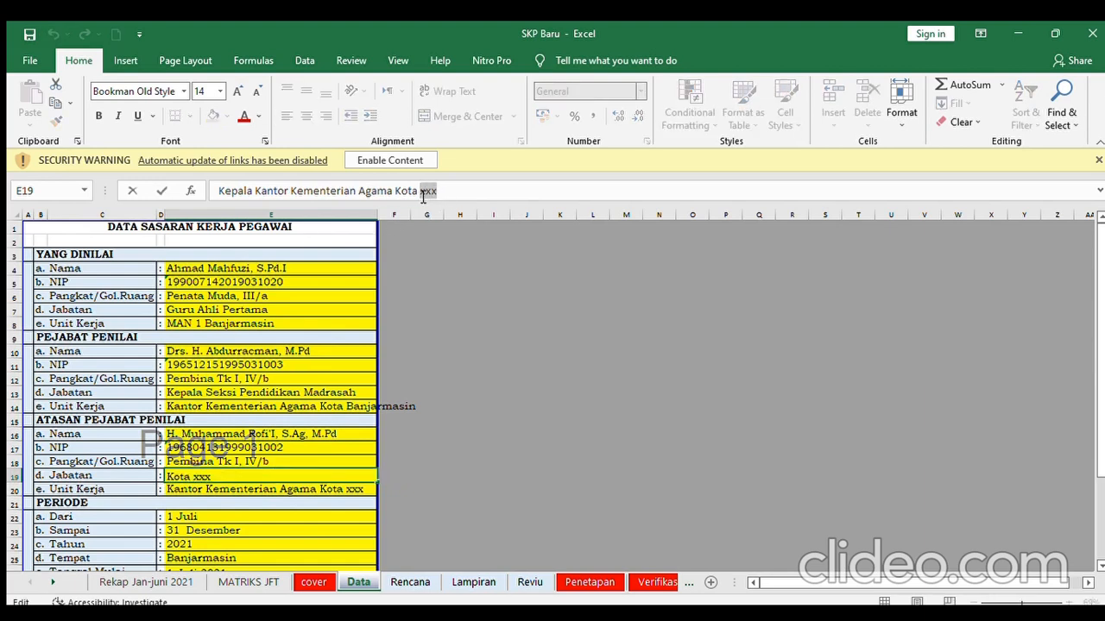
type("Banjarm")
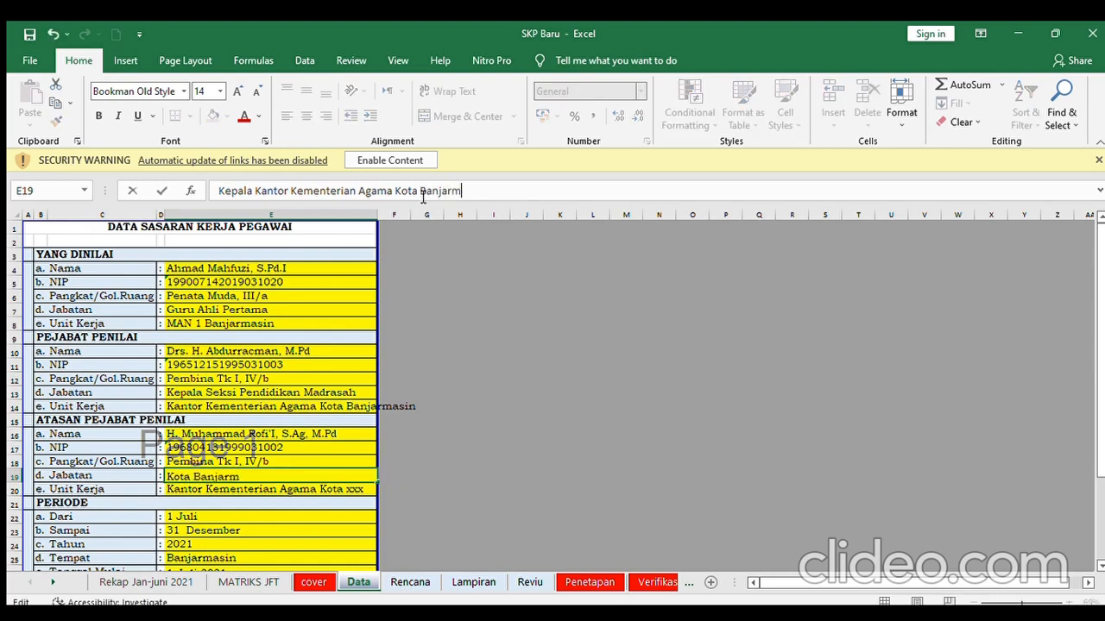
type("asin")
key("Return")
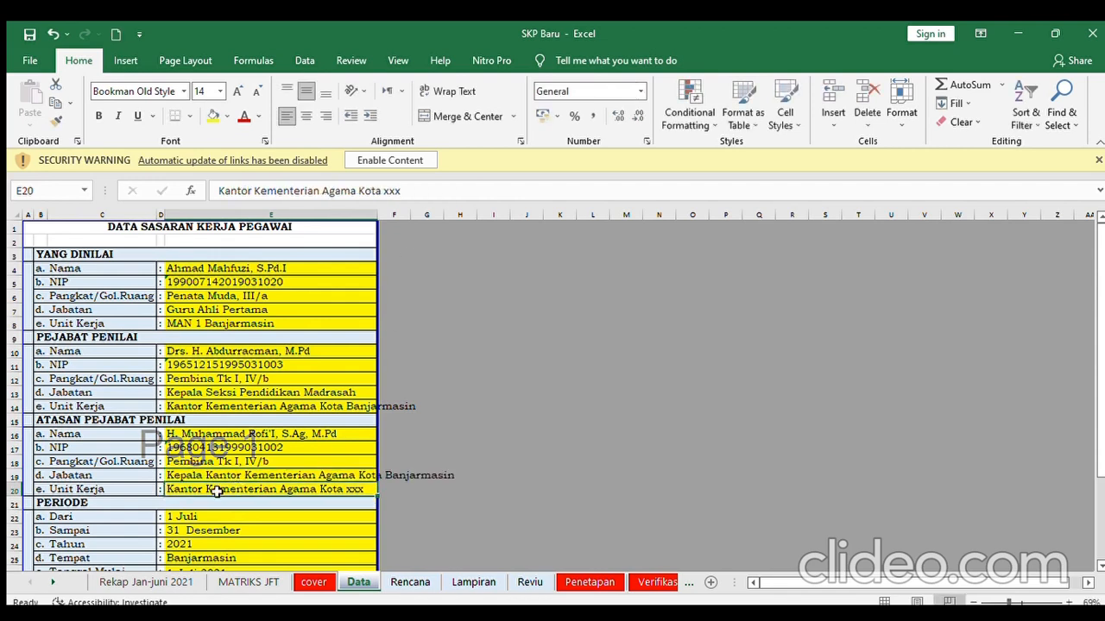
left_click(409, 192)
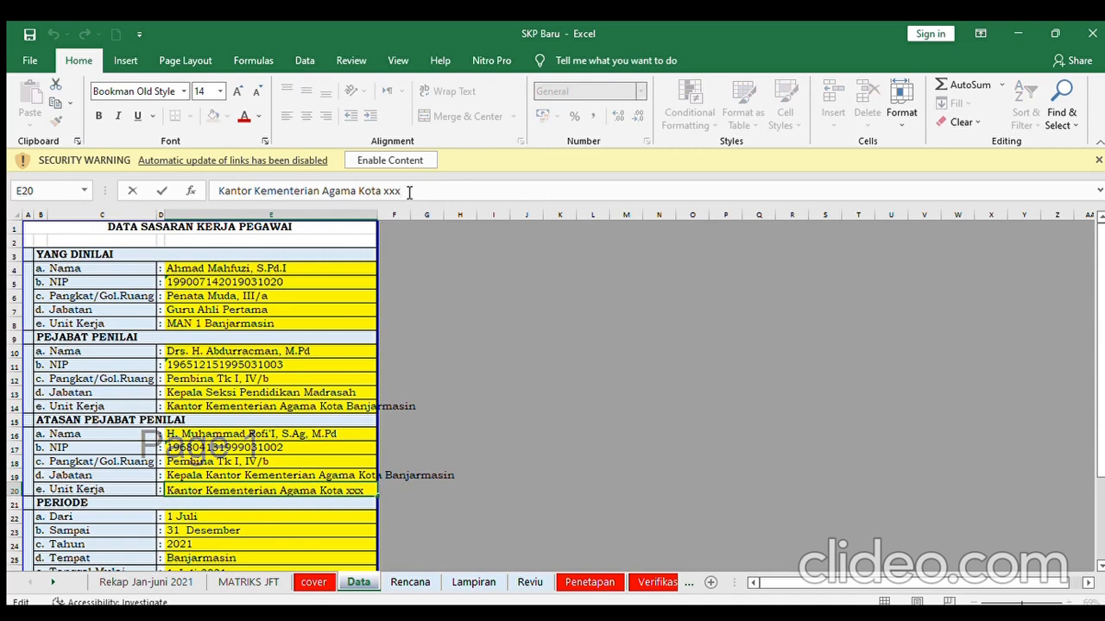
key("BackSpace")
key("BackSpace")
key("BackSpace")
type("n")
key("BackSpace")
type("Banjarmasin")
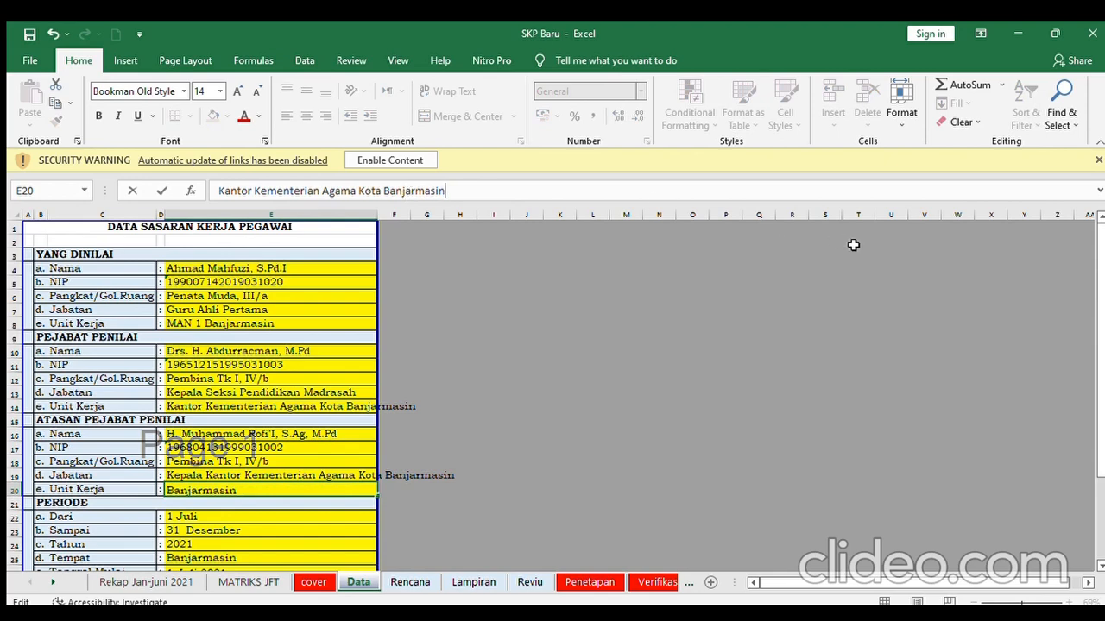
left_click_drag(1100, 354, 1092, 414)
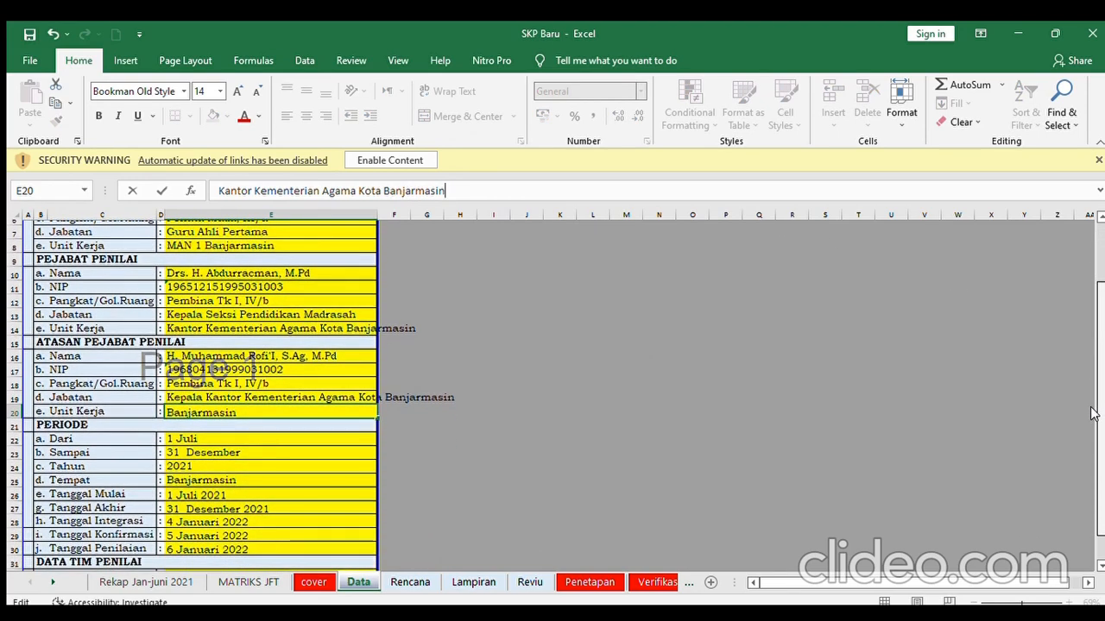
scroll(1092, 414, "down", 1)
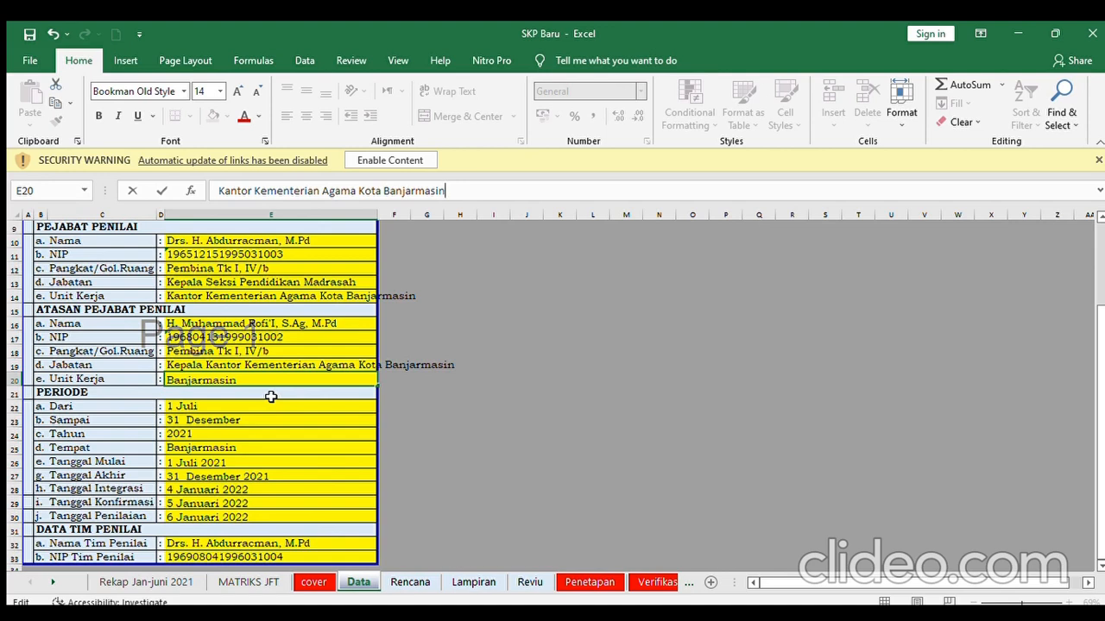
- On Rekap Jan-juni 2021, enter the appraiser's name in E5 and NIP in E6
left_click(145, 583)
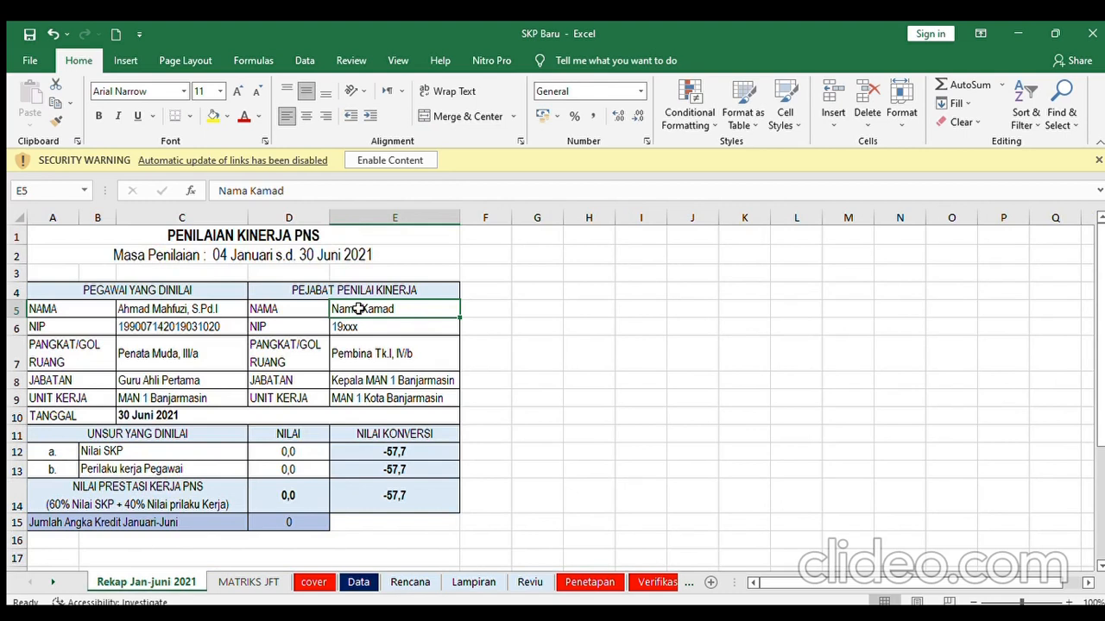
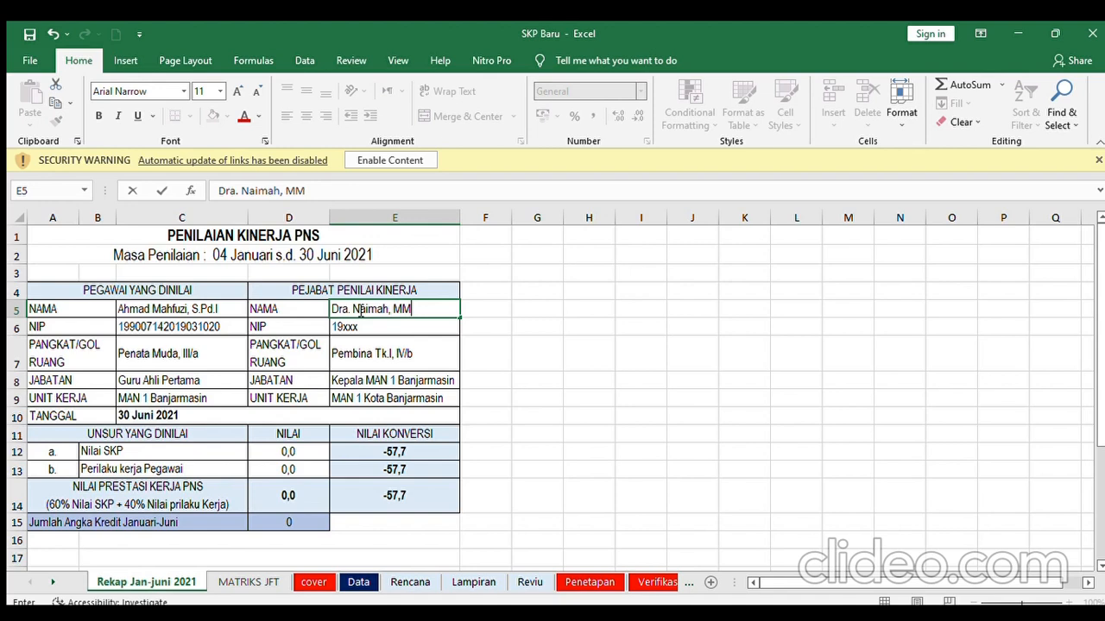
left_click(366, 325)
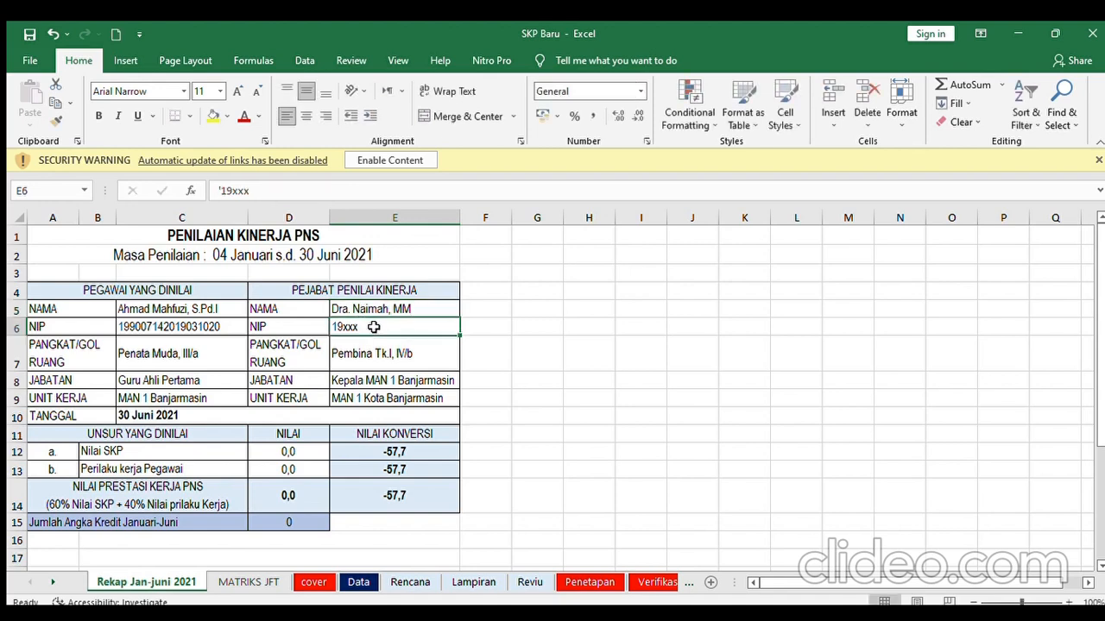
double_click(374, 327)
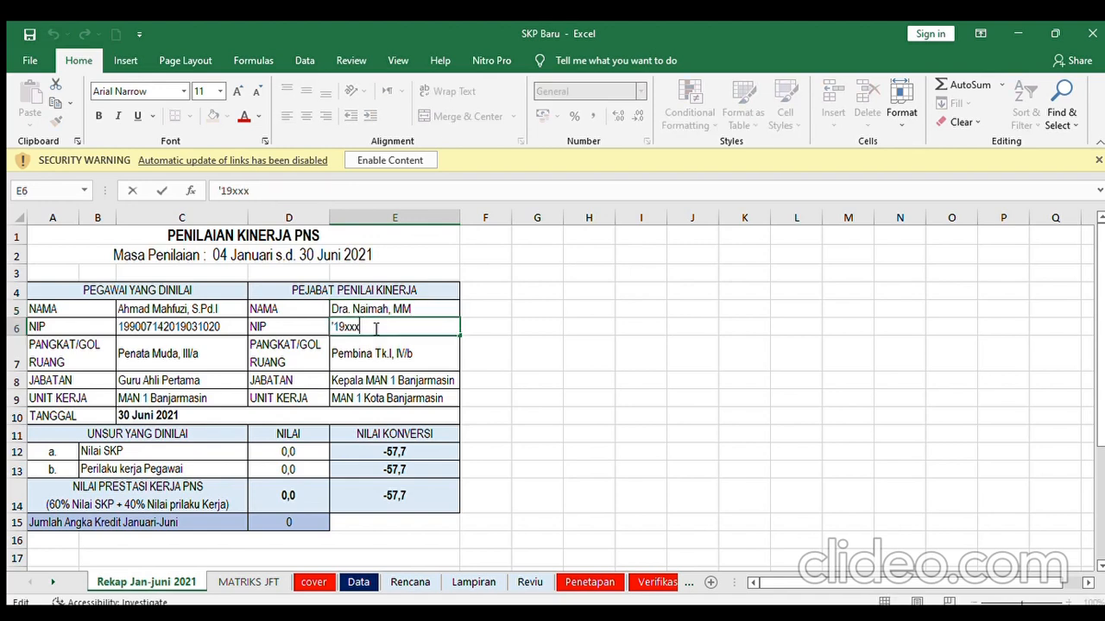
key("BackSpace")
key("BackSpace")
key("BackSpace")
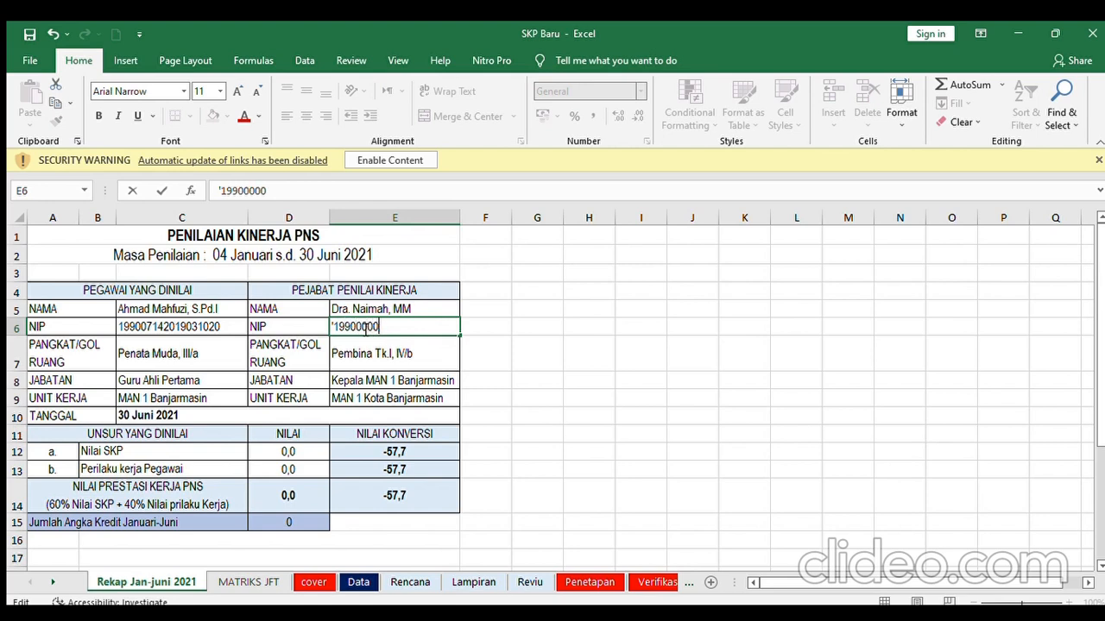
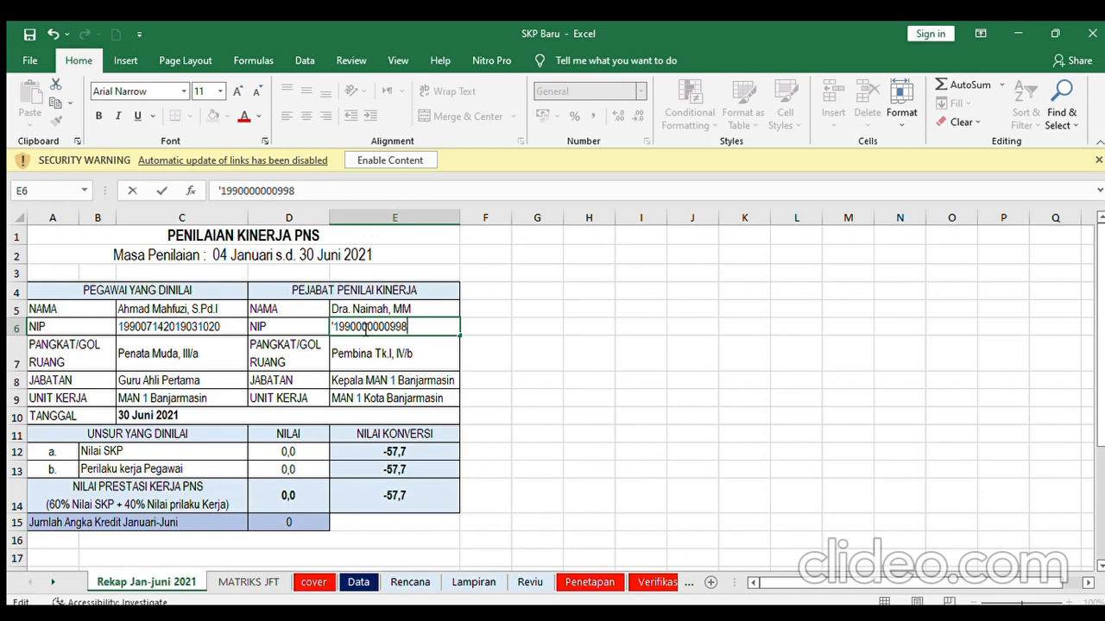
left_click(292, 453)
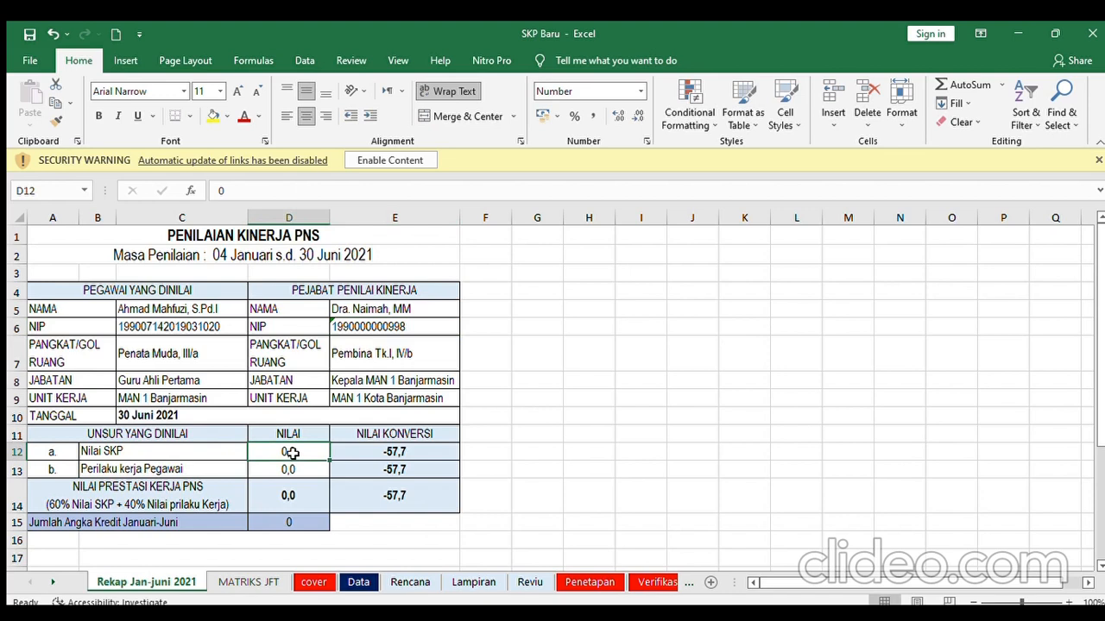
- Enter scores 85,3 in D12 and 76,6 in D13, and credit 6,887 in D15
type("85")
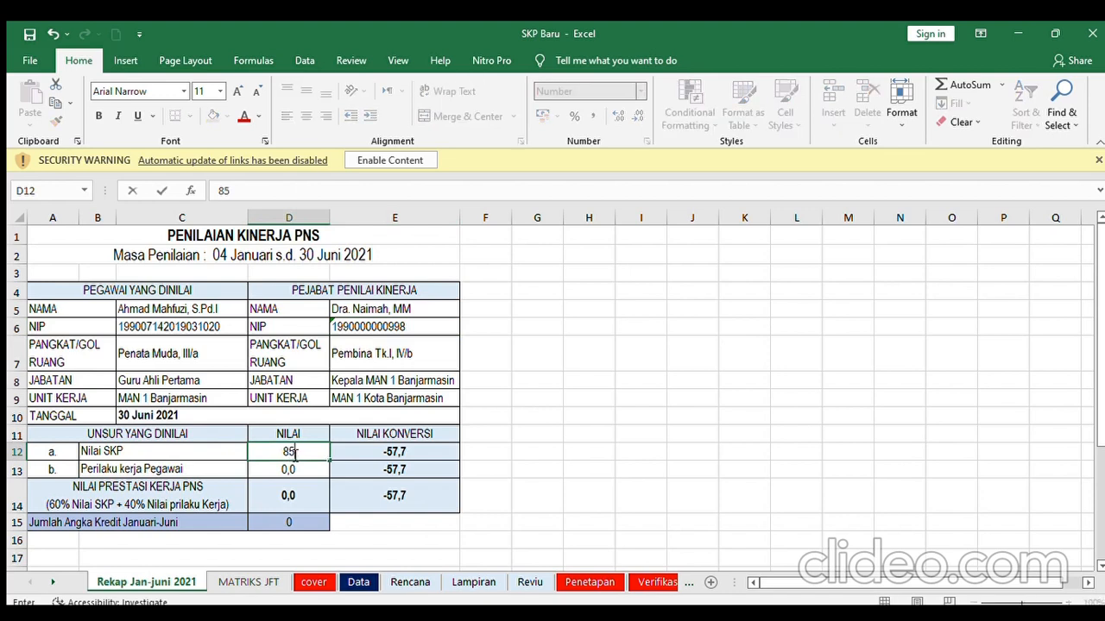
type(",3")
left_click(285, 468)
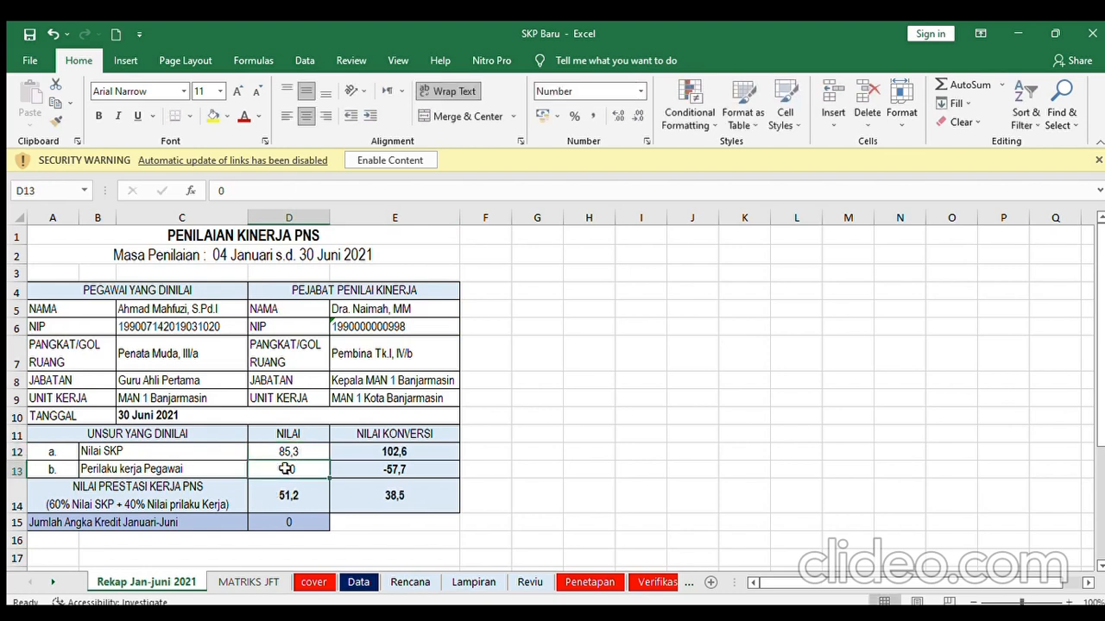
type("76,")
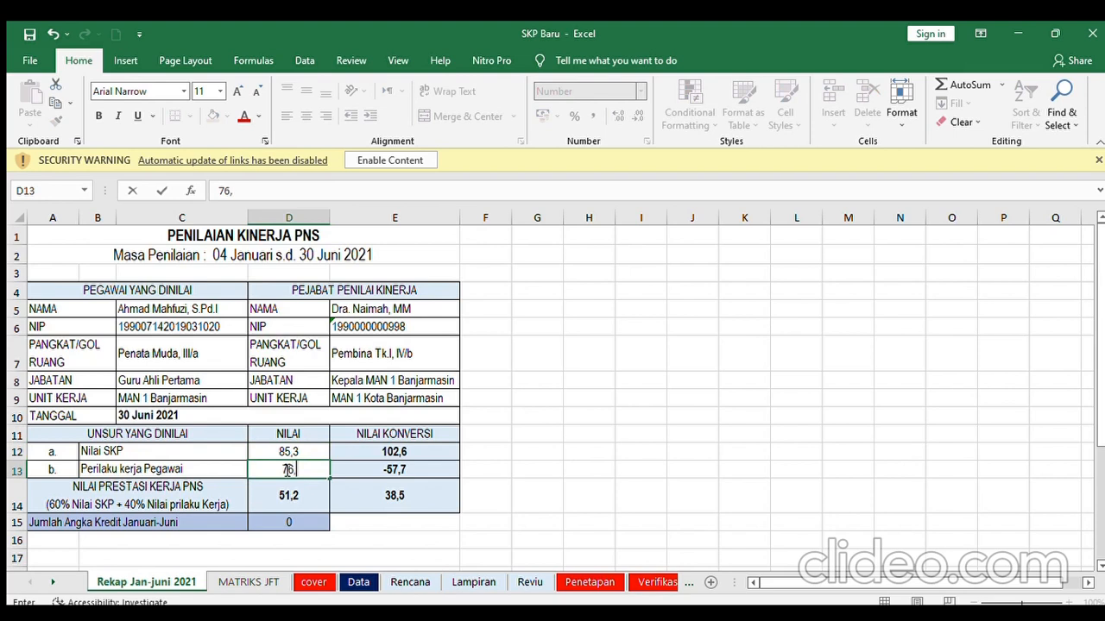
type("6")
left_click(294, 523)
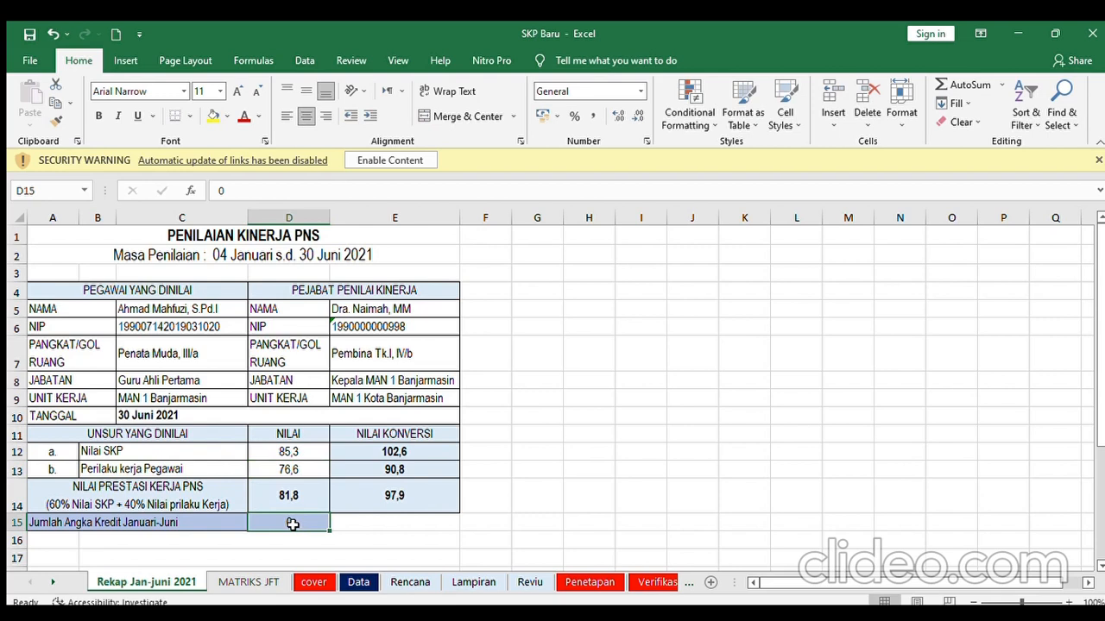
type("6,88")
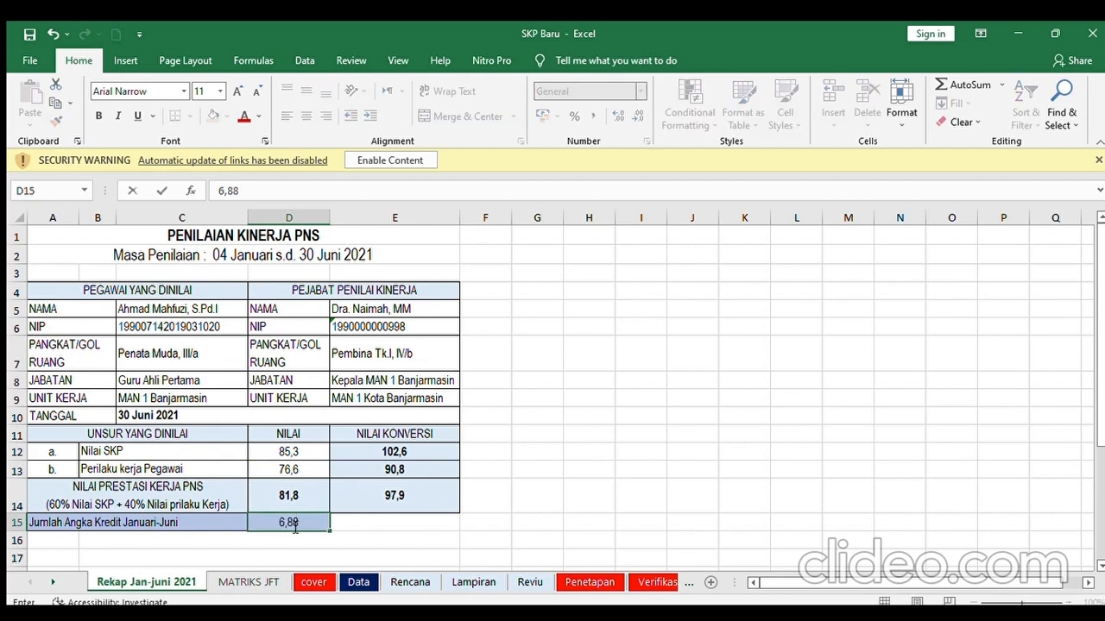
type("7")
left_click(400, 579)
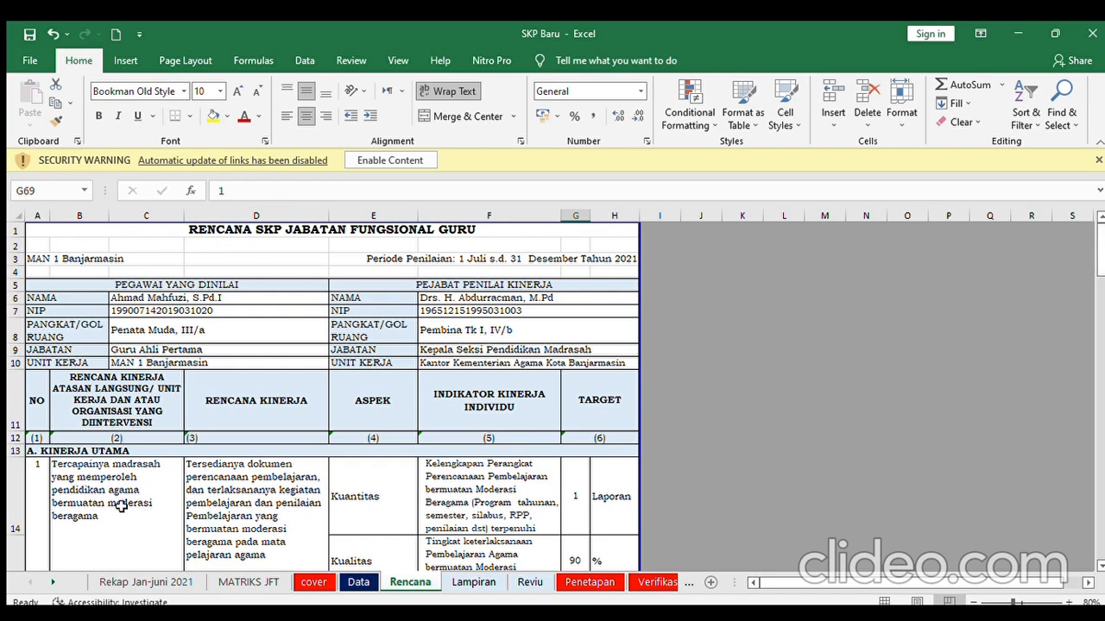
left_click(576, 477)
key("Down")
key("Down")
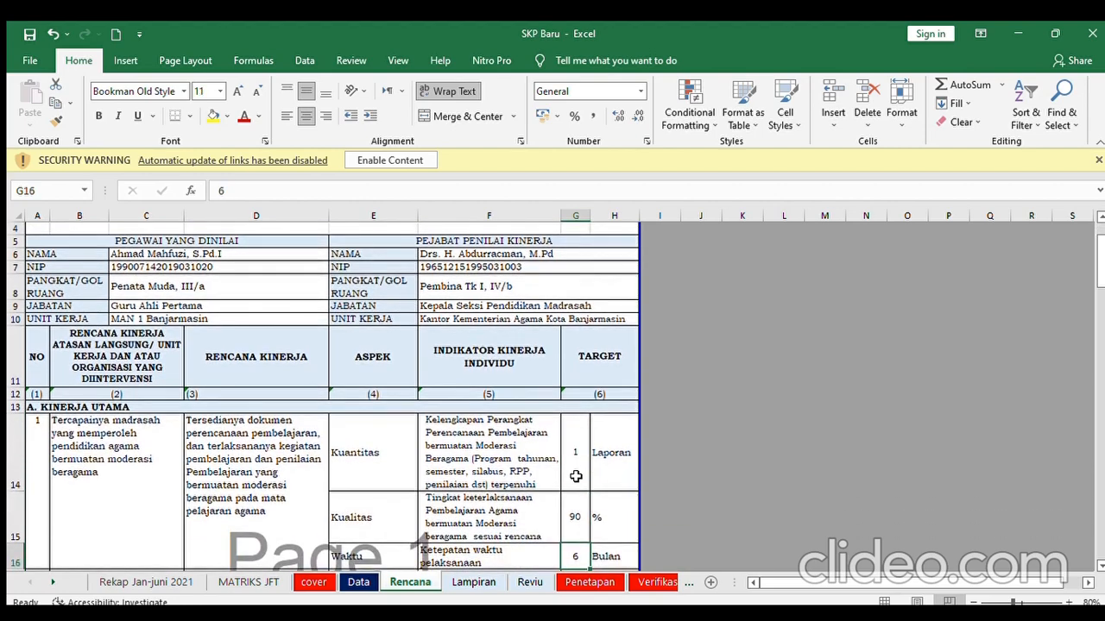
left_click(35, 442)
key("Down")
key("Down")
key("Down")
key("Down")
key("Down")
key("Down")
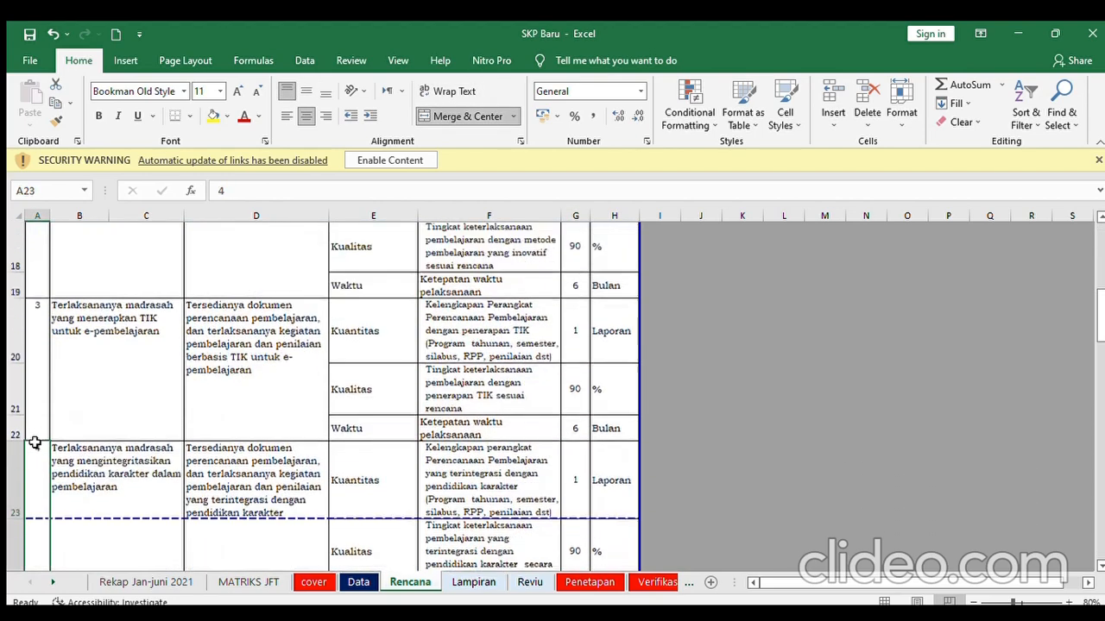
key("Up")
key("Up")
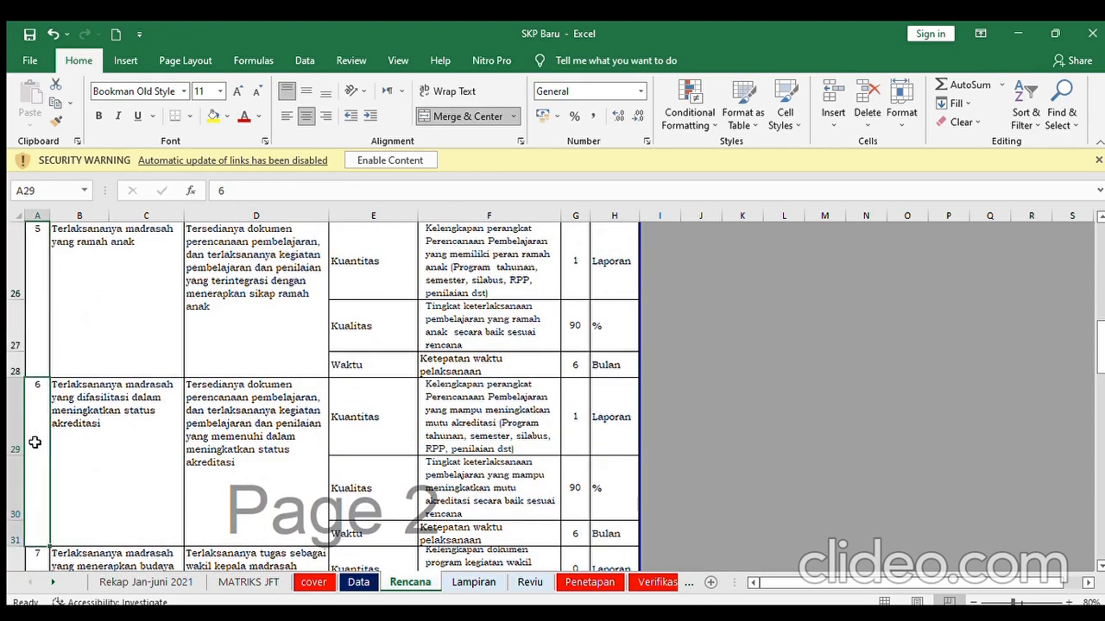
left_click(573, 485)
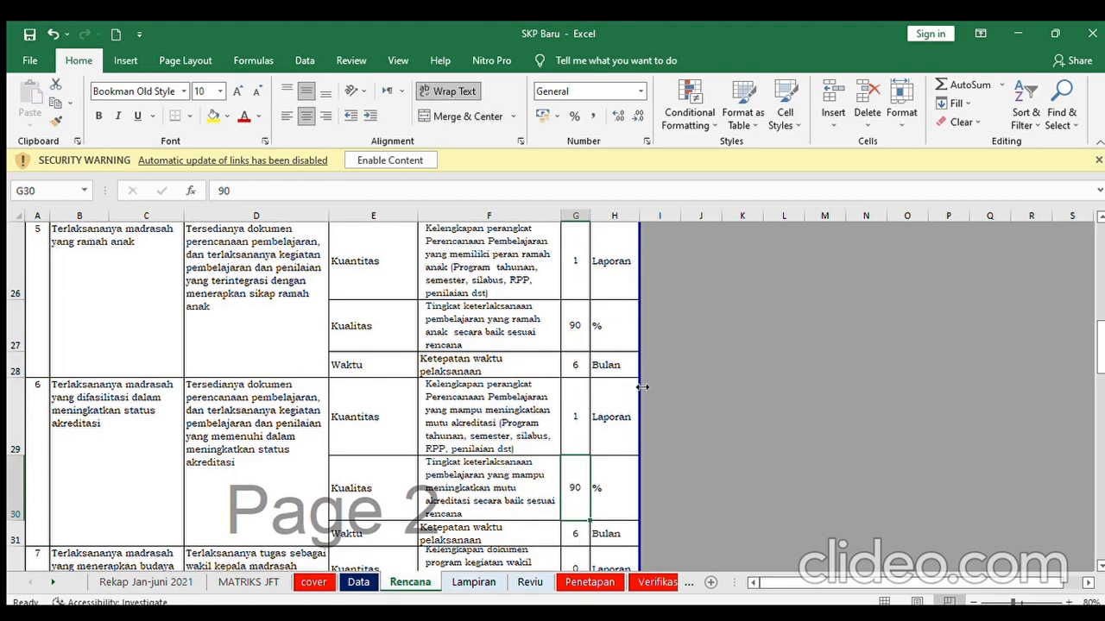
scroll(1101, 336, "up", 2)
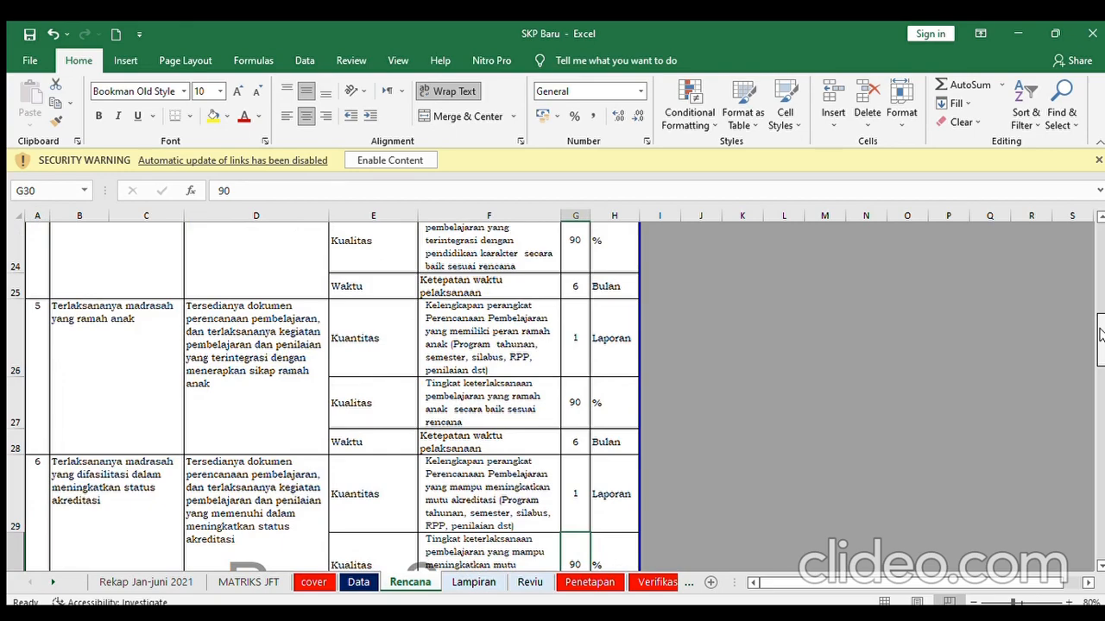
left_click_drag(1101, 337, 1098, 276)
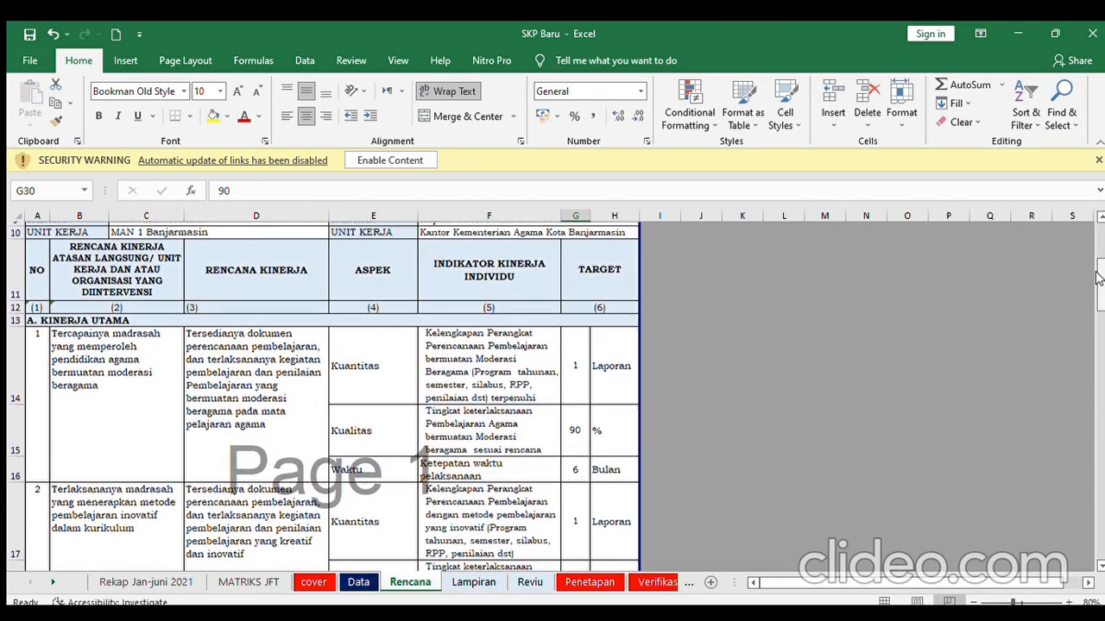
left_click(573, 428)
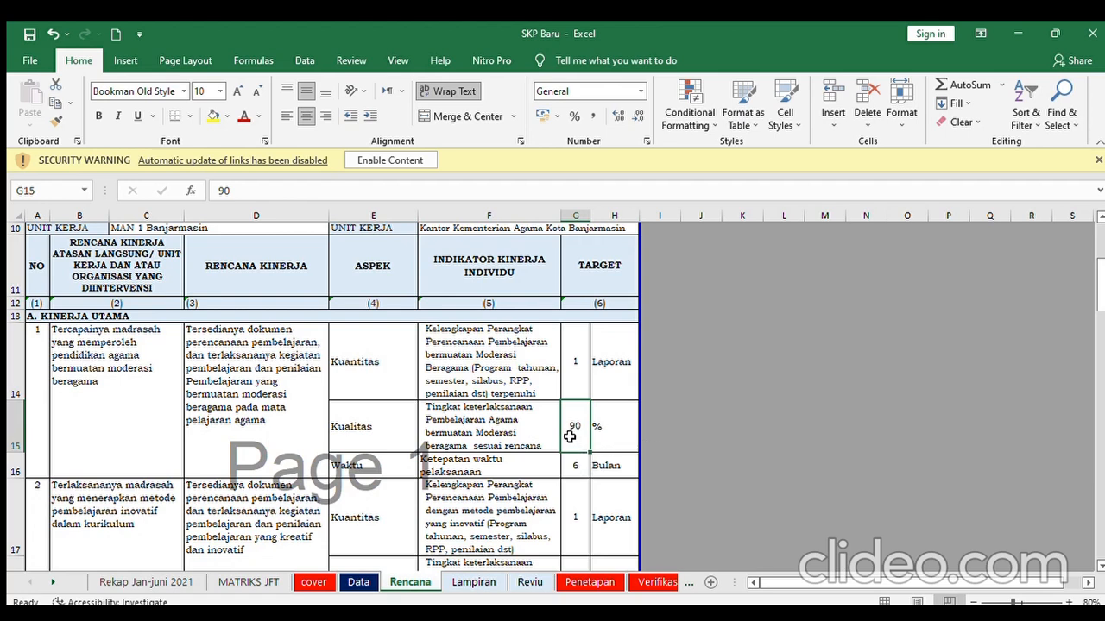
left_click(572, 468)
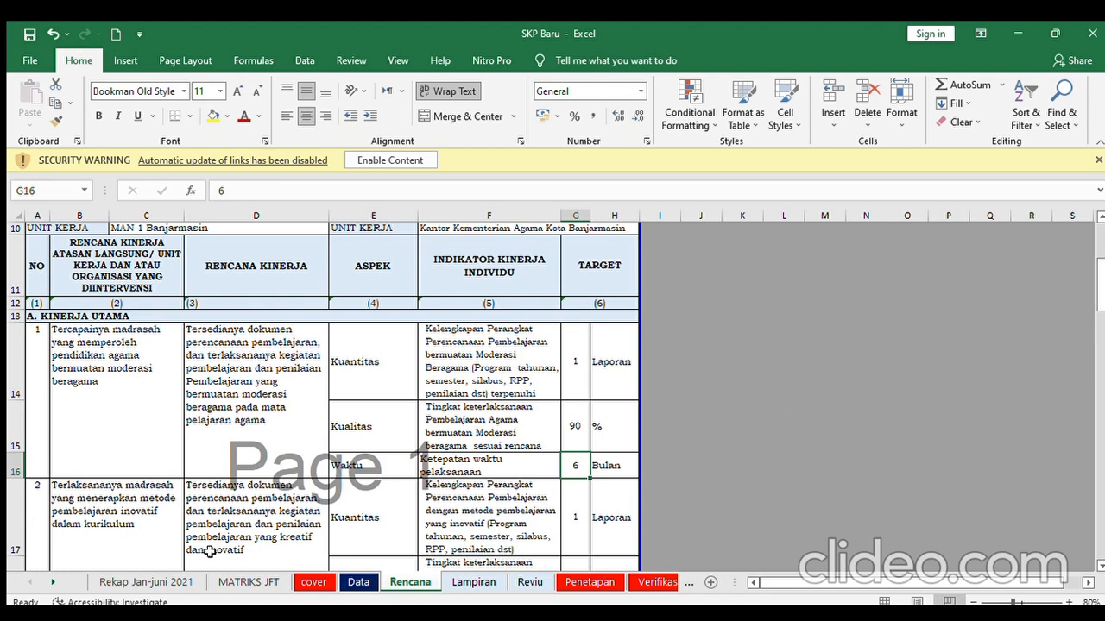
left_click(571, 516)
key("Down")
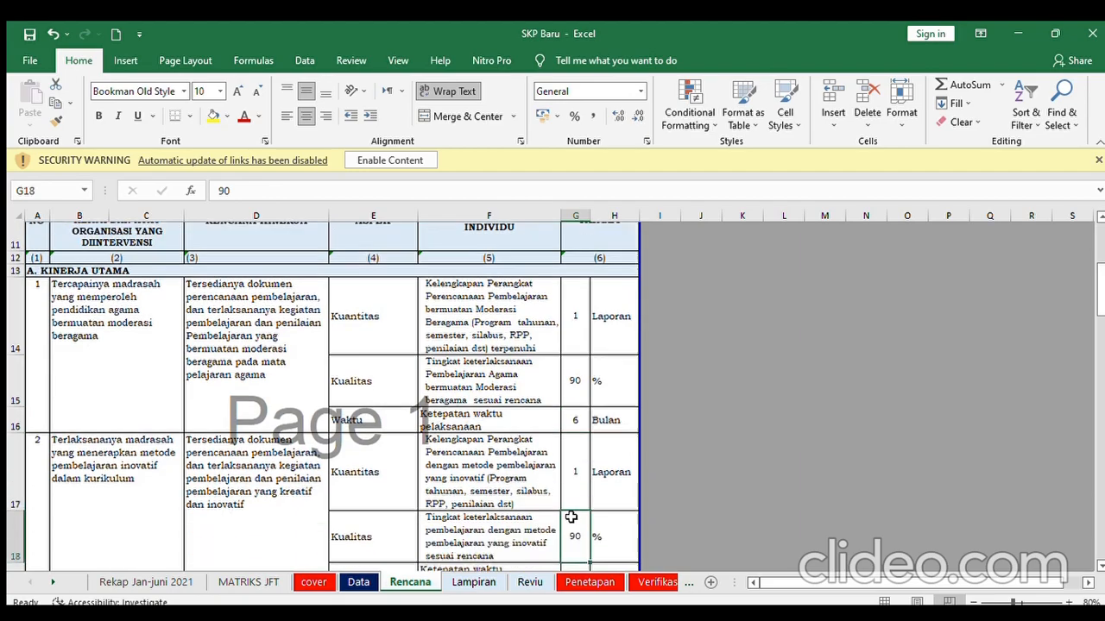
key("Down")
key("Down")
key("Down")
key("Down")
key("Down")
key("Down")
key("Down")
key("Down")
key("Down")
key("Down")
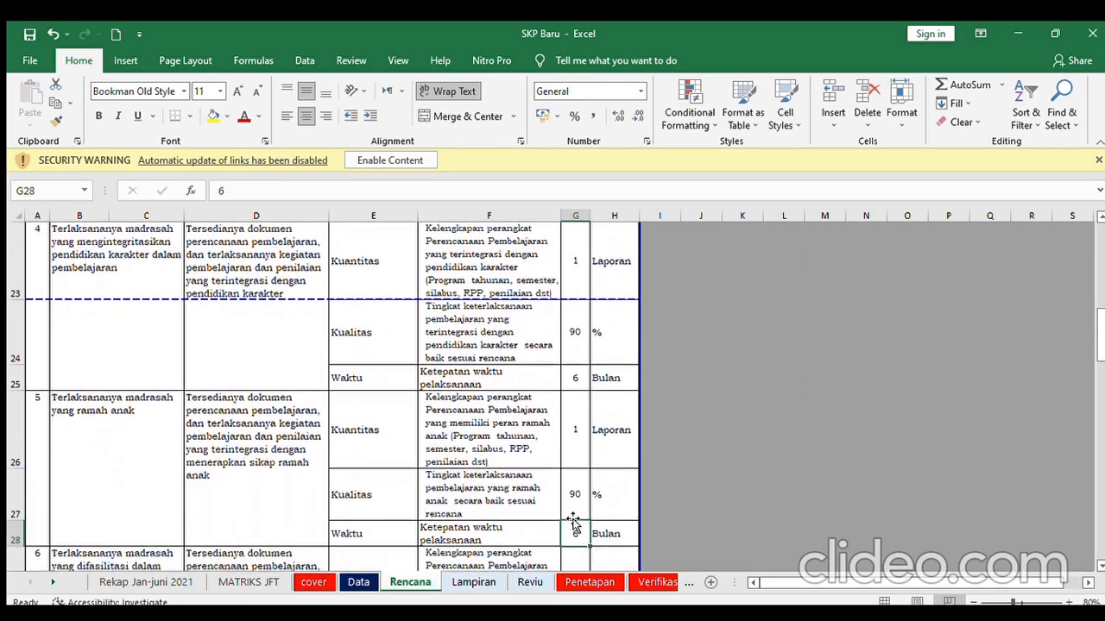
key("Down")
key("Down")
key("Down")
key("Down")
key("Down")
key("Down")
key("Down")
key("Down")
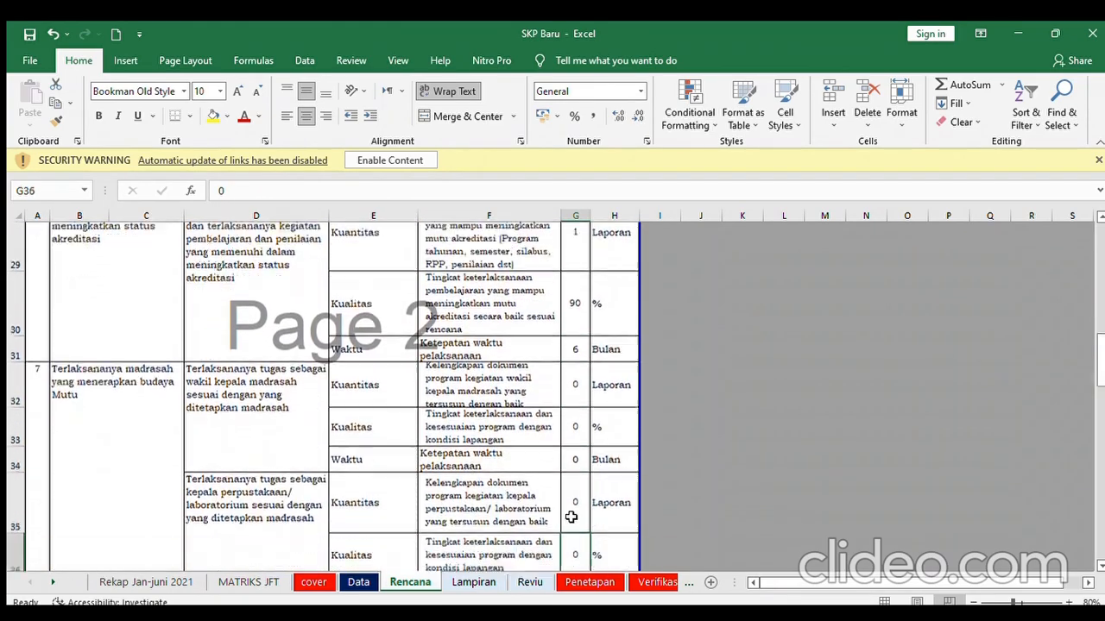
key("Down")
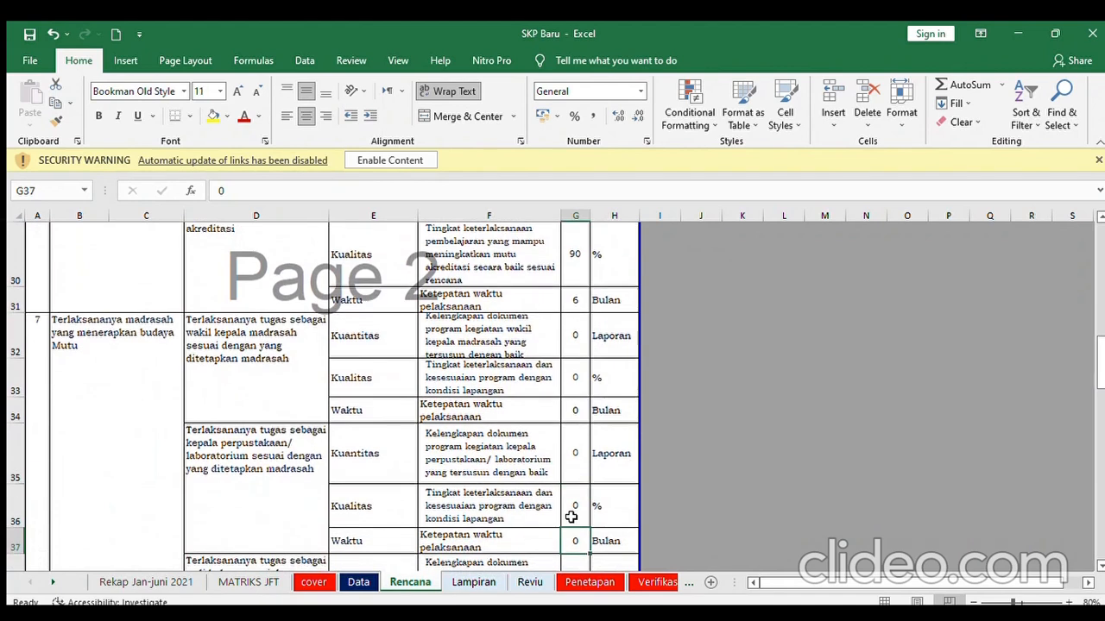
left_click(287, 331)
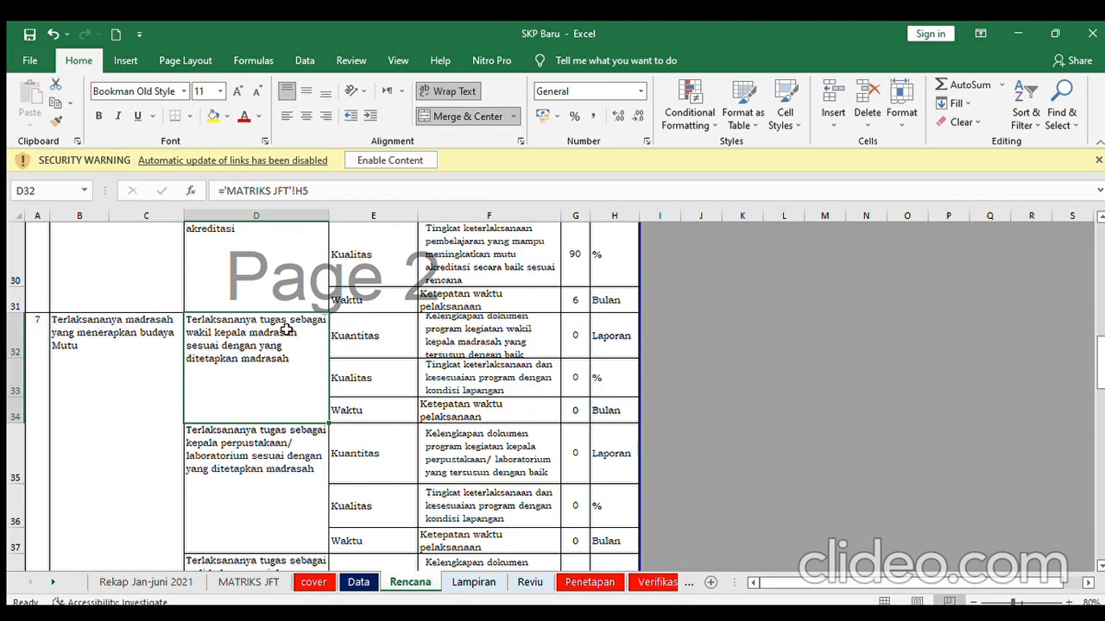
key("Down")
key("Down")
key("Down")
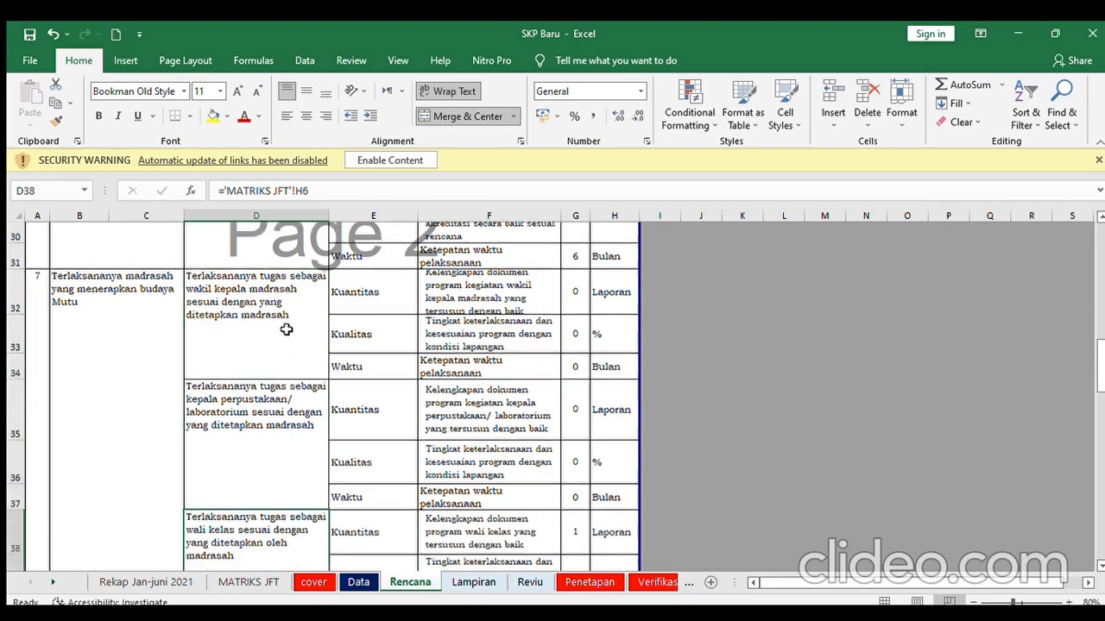
key("Up")
key("Up")
key("Up")
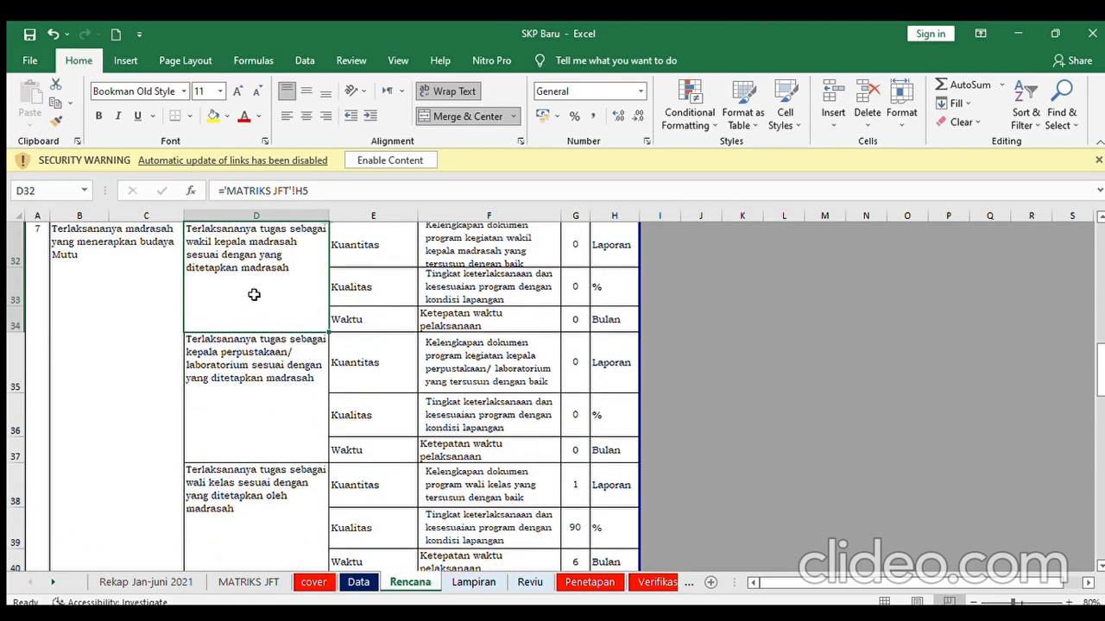
key("Down")
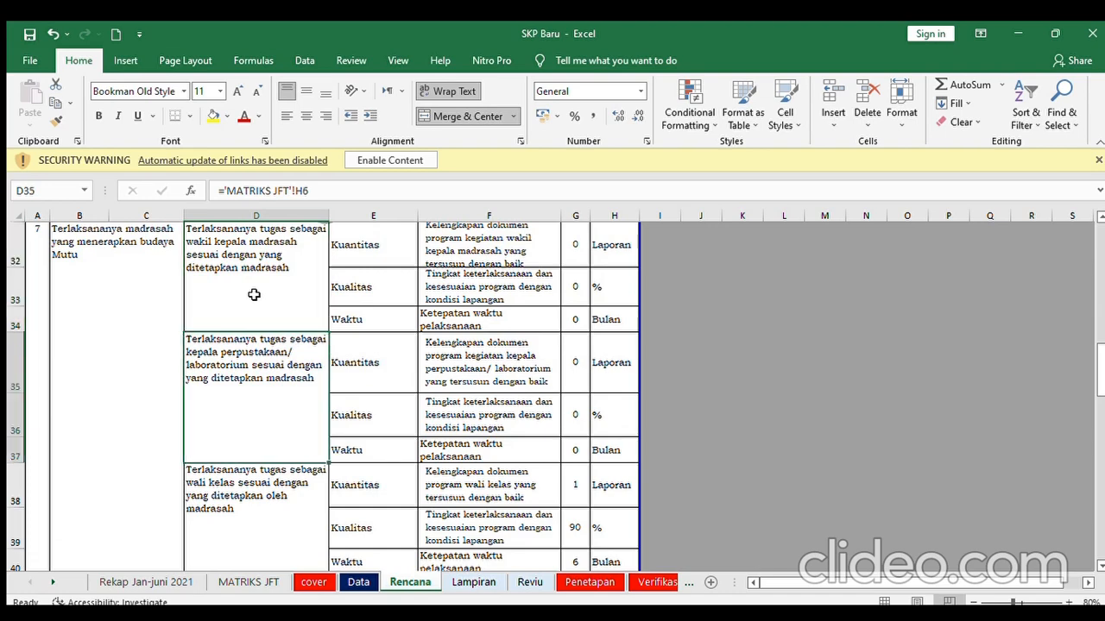
key("Down")
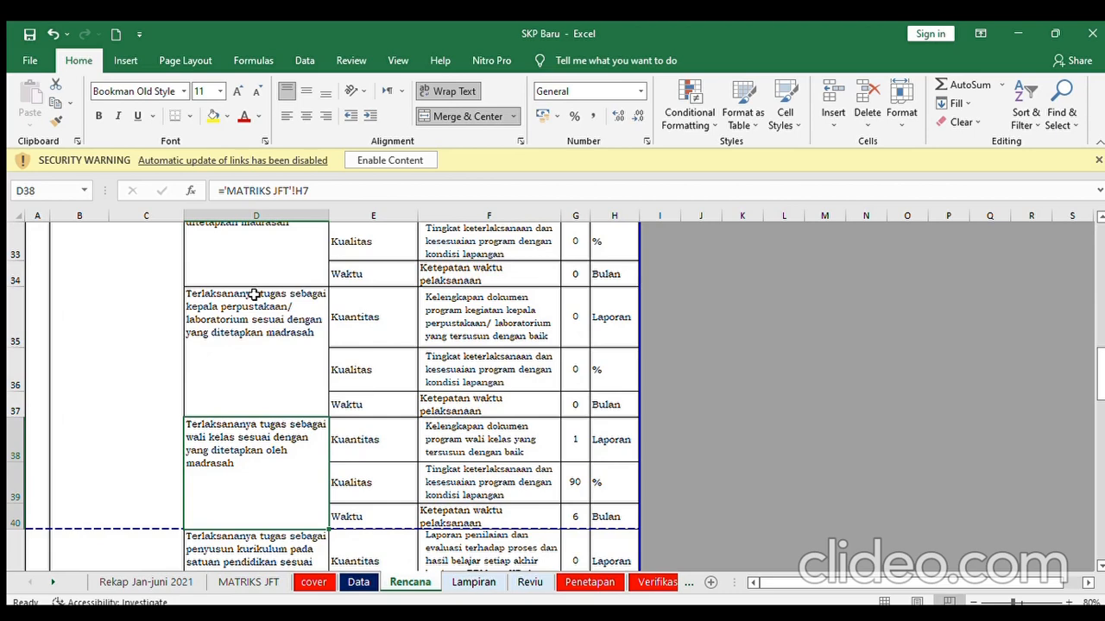
key("Down")
key("Down")
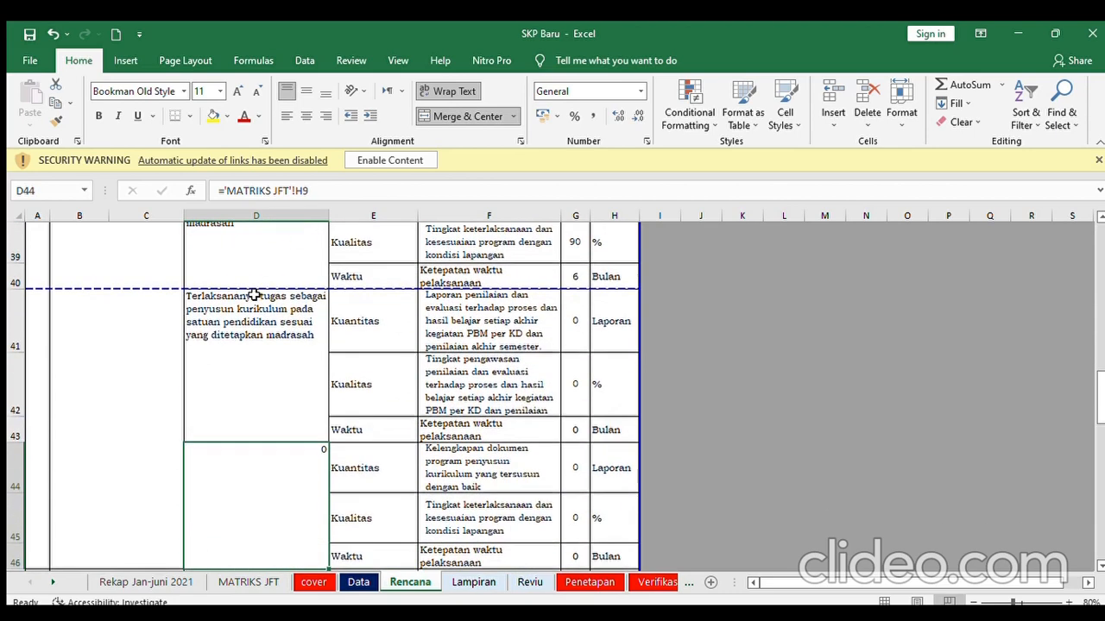
key("Up")
key("Up")
key("Up")
key("Up")
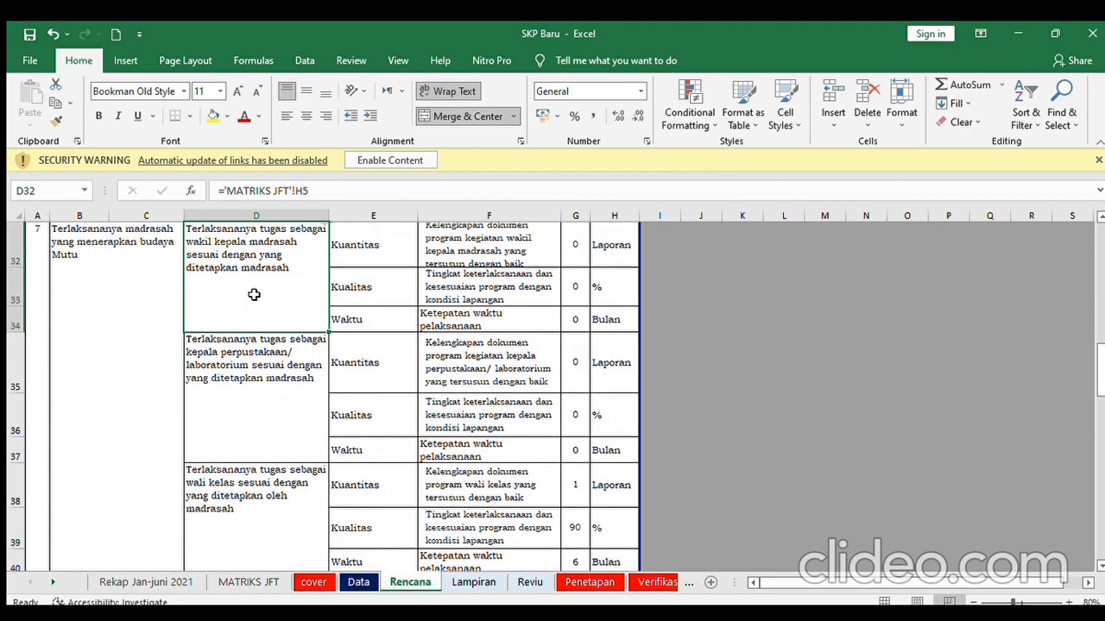
left_click(254, 511)
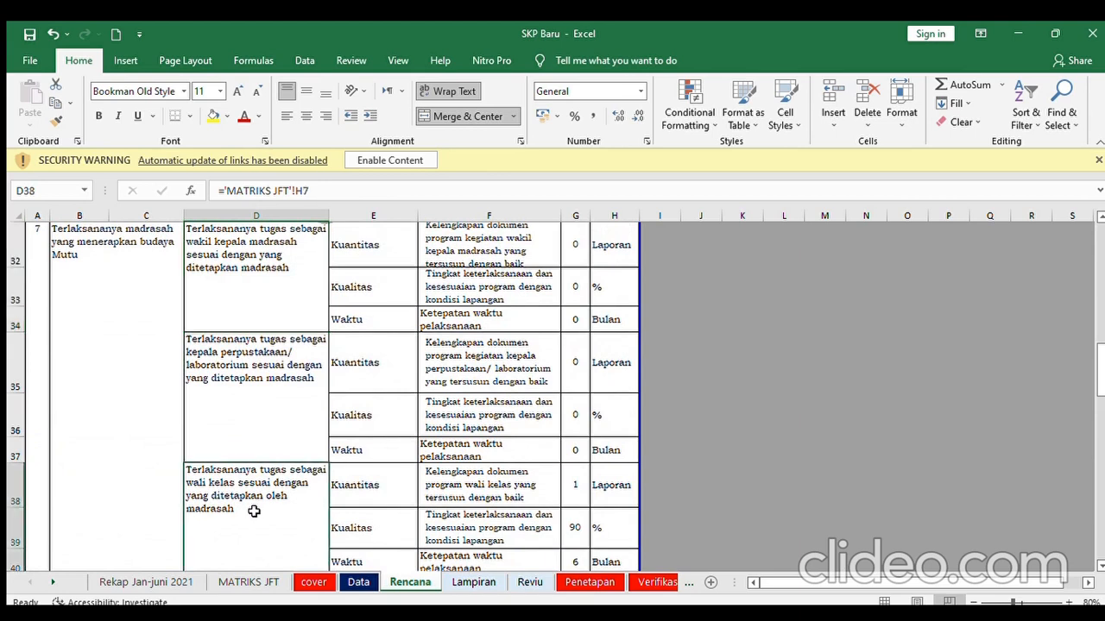
left_click(579, 487)
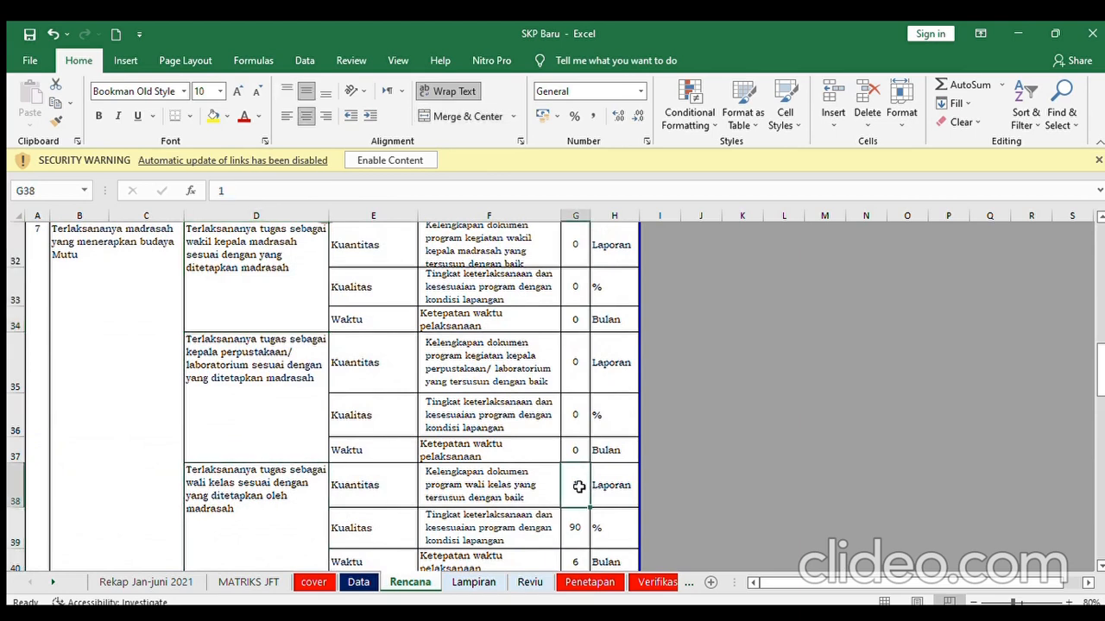
key("Down")
left_click(578, 487)
left_click(575, 531)
key("Down")
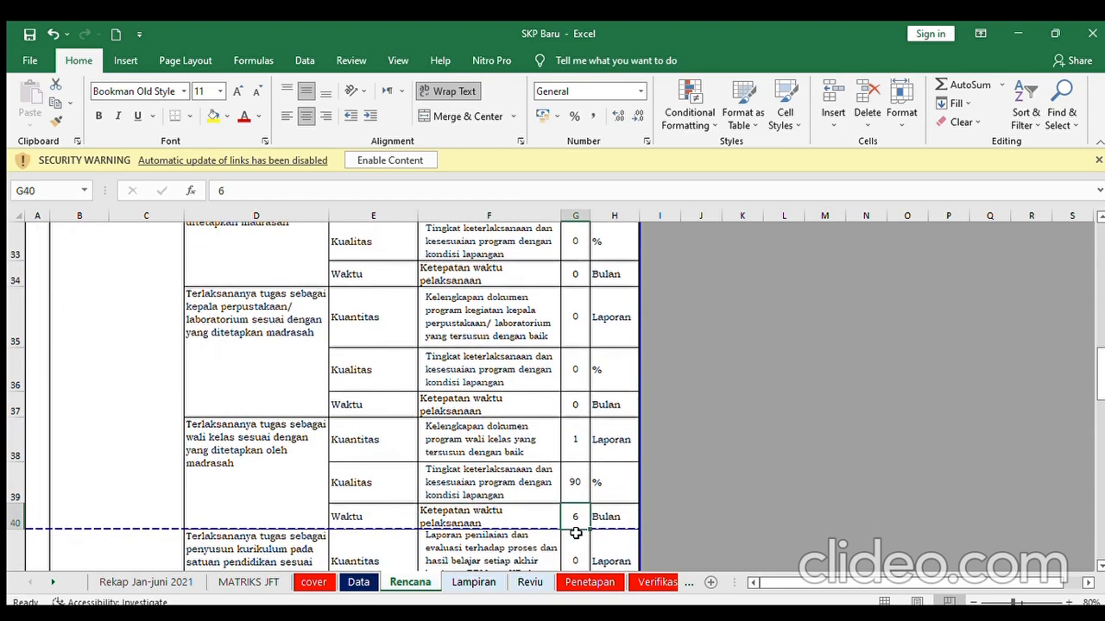
key("Up")
key("Up")
key("Down")
key("Down")
key("Down")
key("Down")
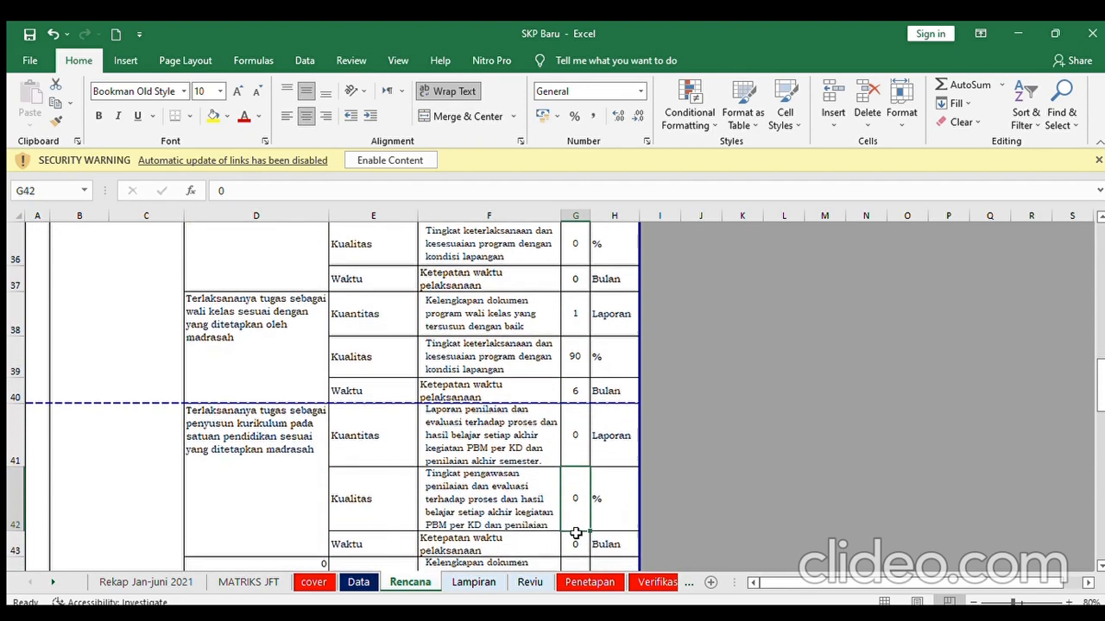
key("Down")
key("Down")
key("Down")
key("Down")
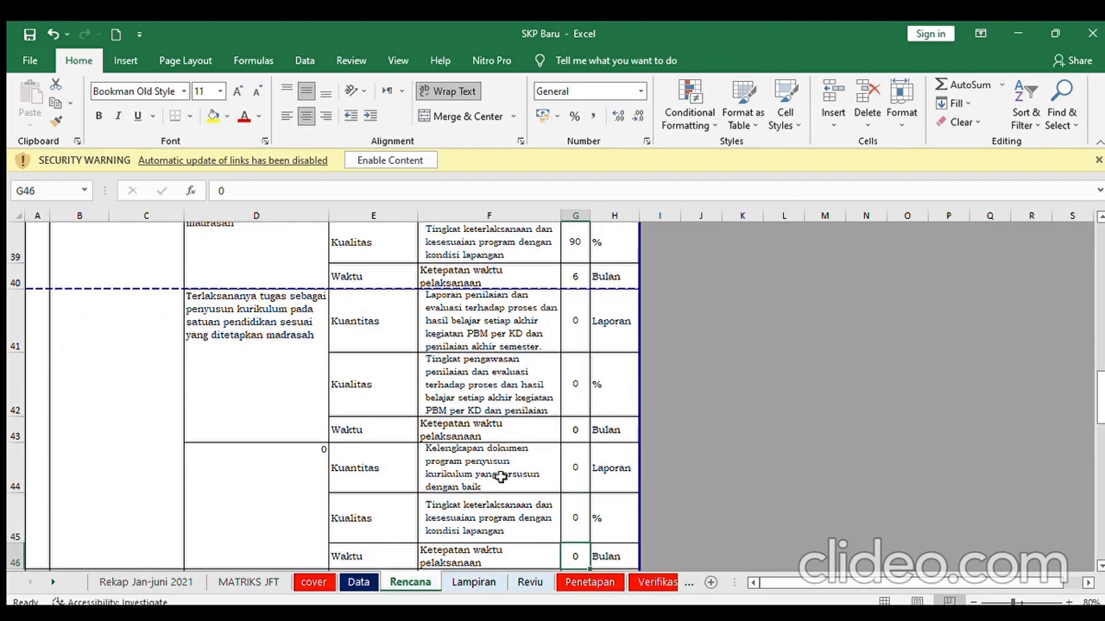
left_click(267, 388)
key("Down")
key("Down")
key("Down")
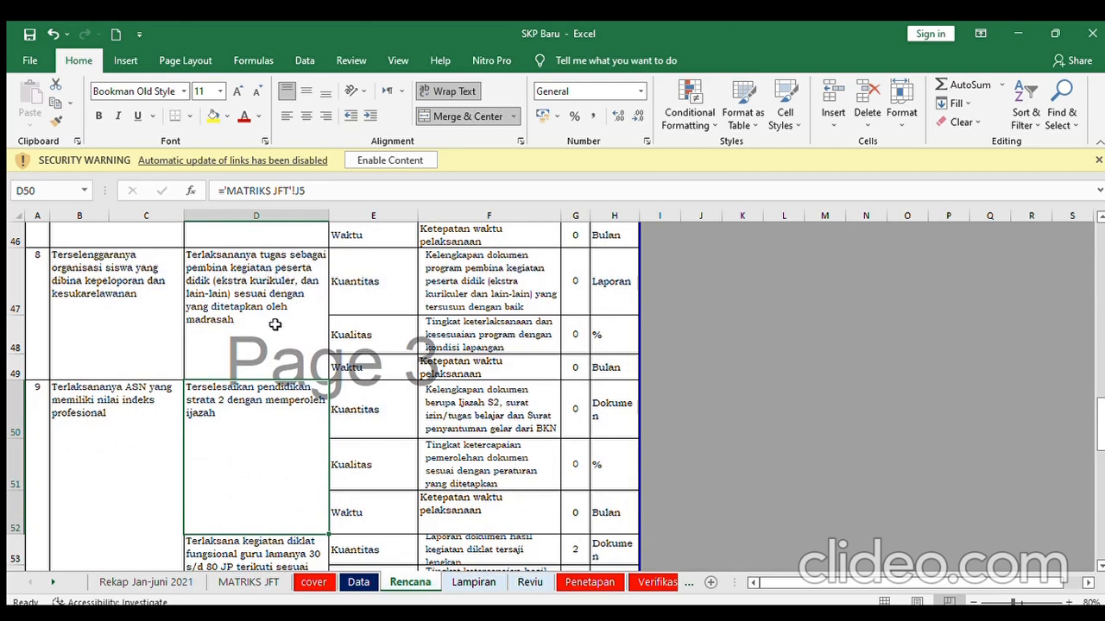
left_click(258, 302)
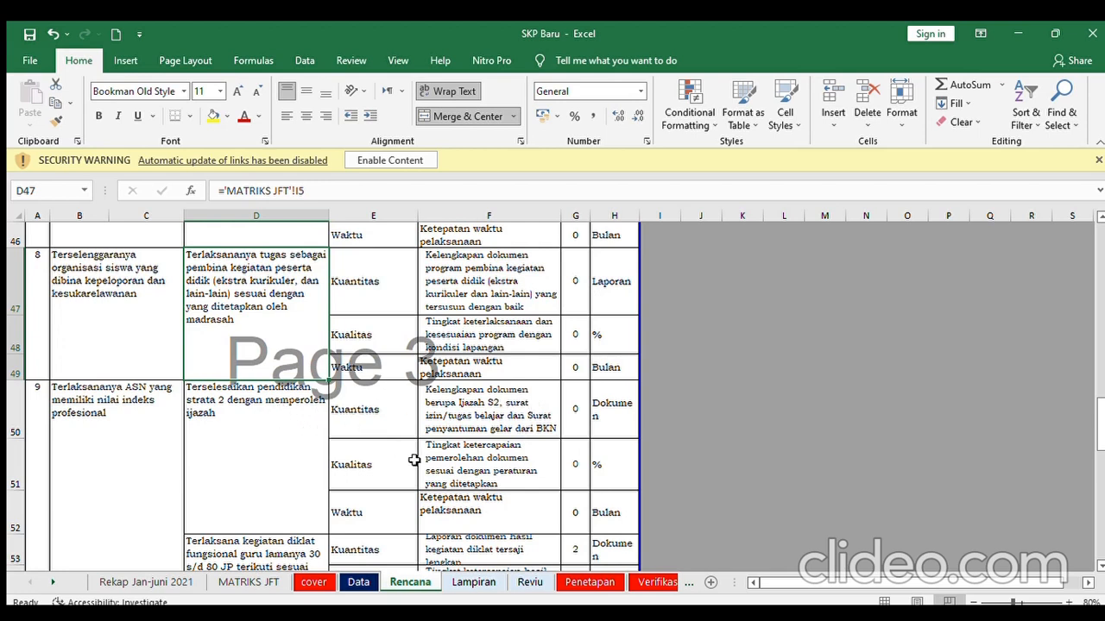
left_click(572, 467)
key("Down")
key("Down")
key("Down")
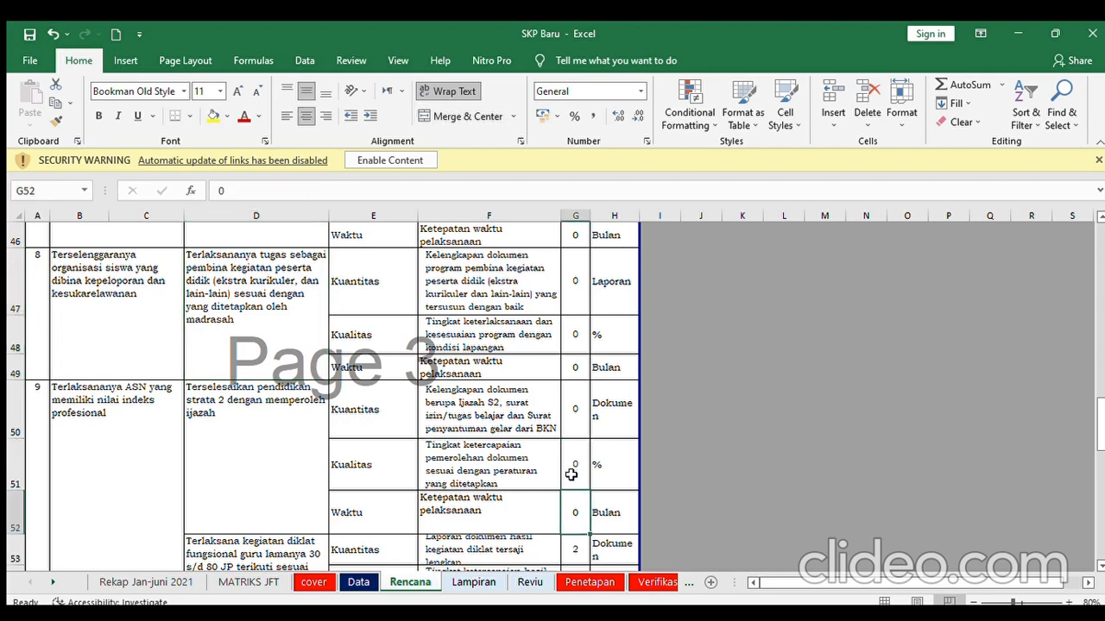
scroll(570, 475, "down", 1)
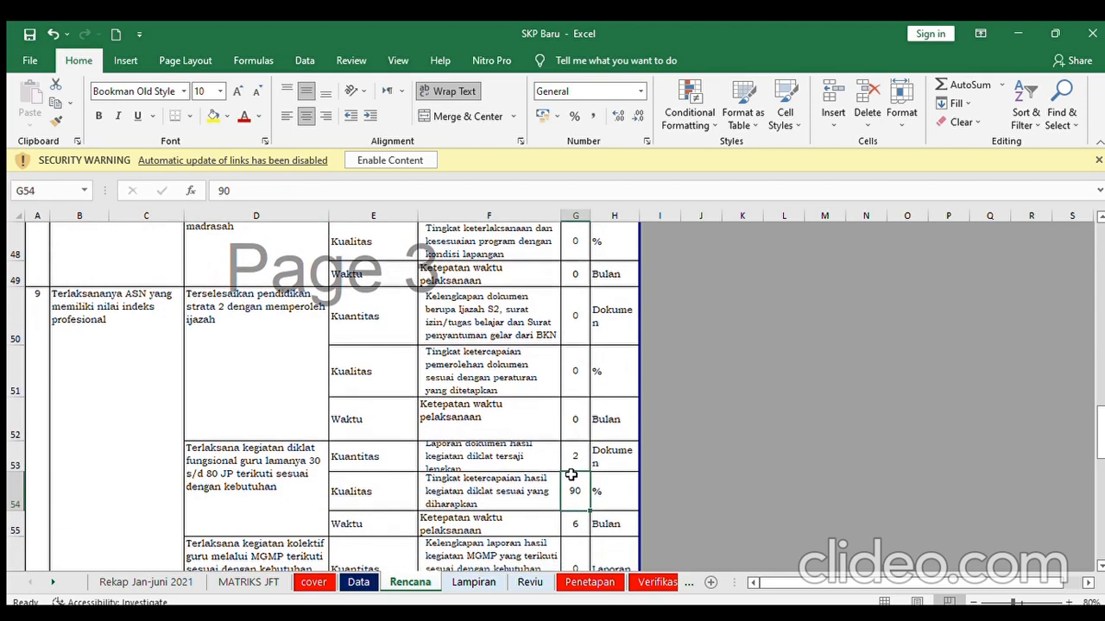
left_click(580, 366)
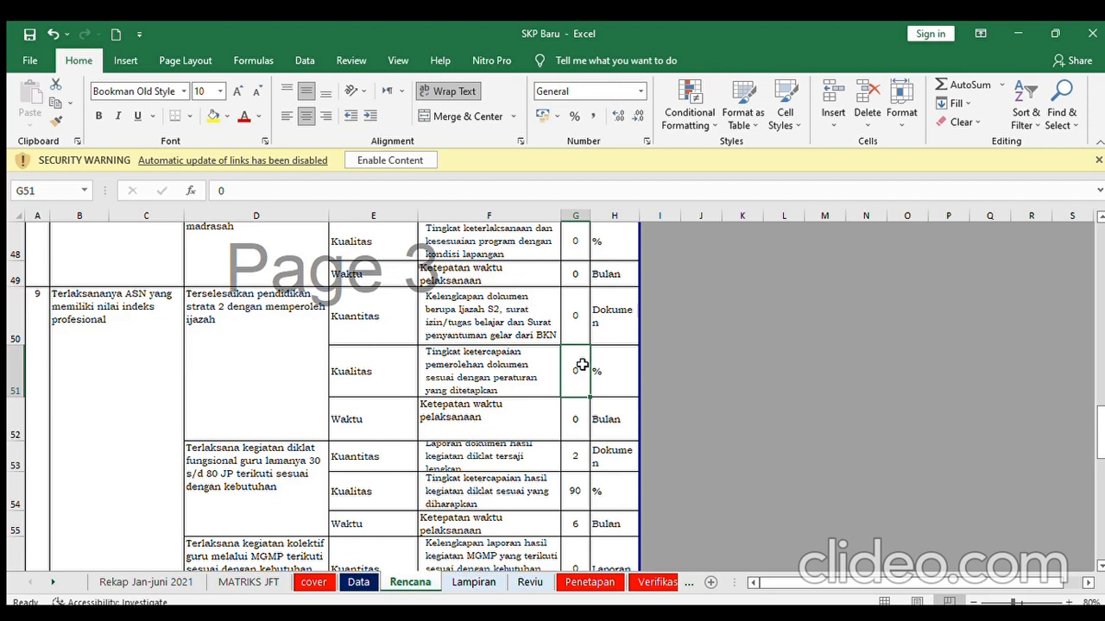
key("Down")
key("Down")
key("Down")
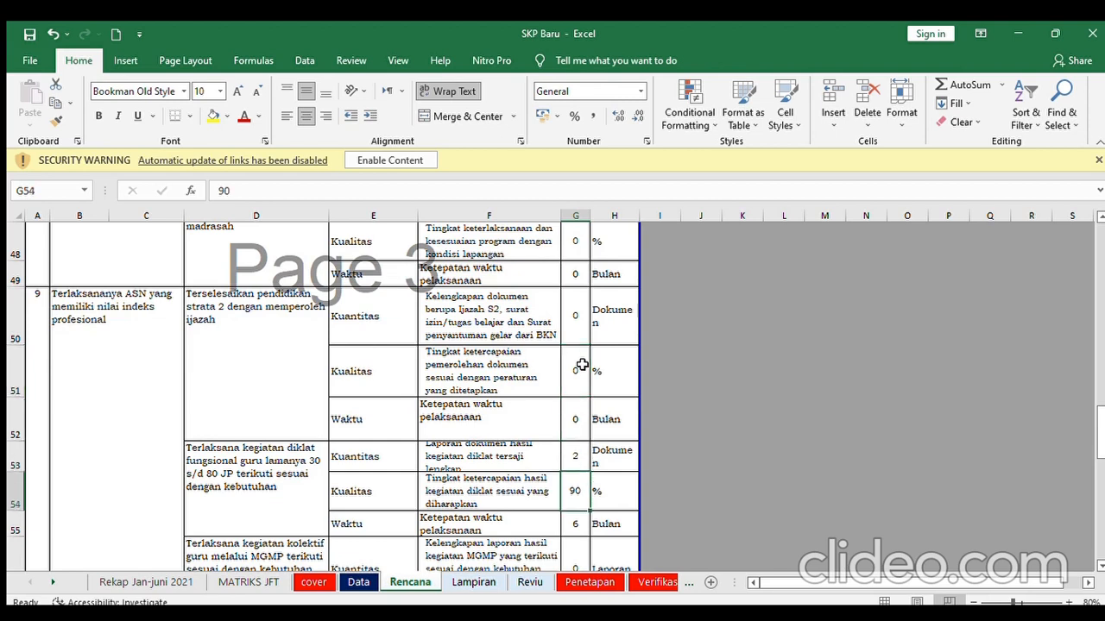
left_click(276, 447)
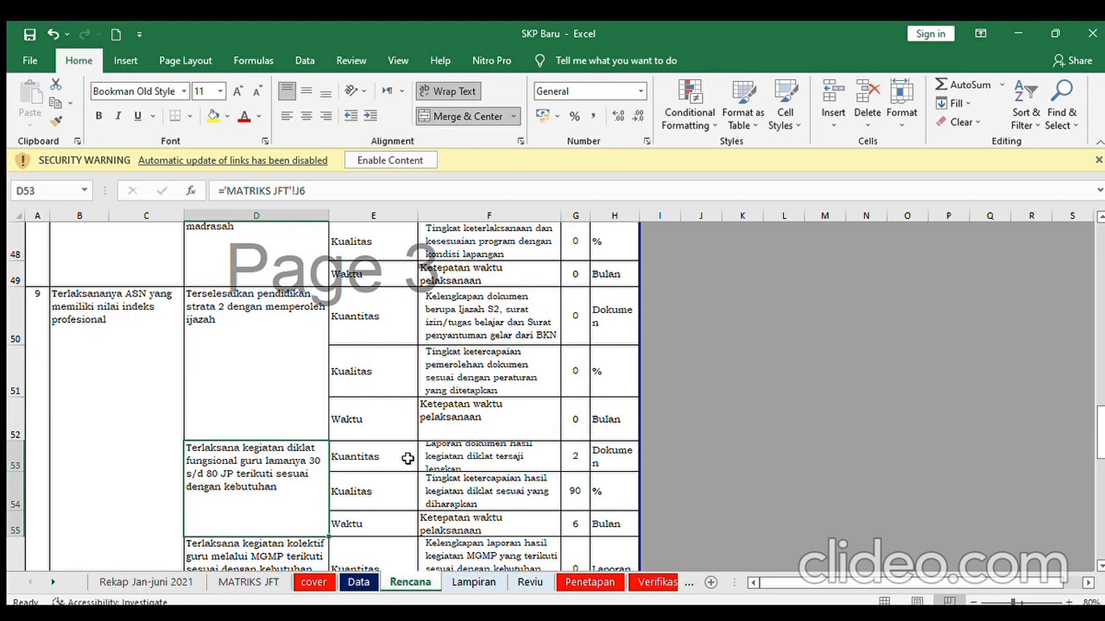
left_click(572, 460)
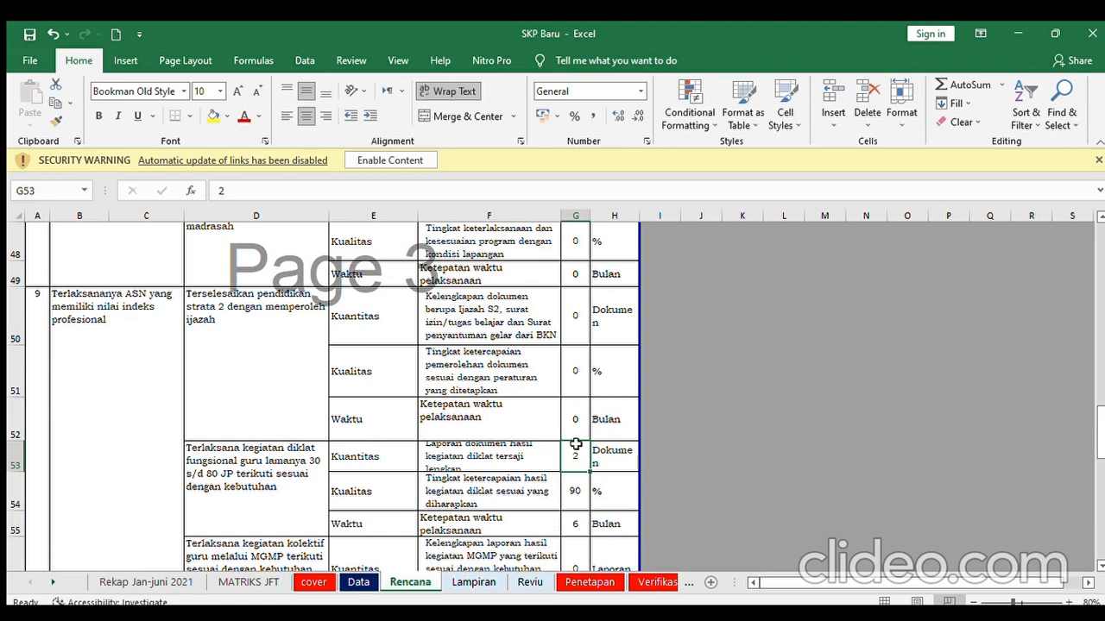
key("Down")
key("Down")
key("Down")
key("Down")
key("Down")
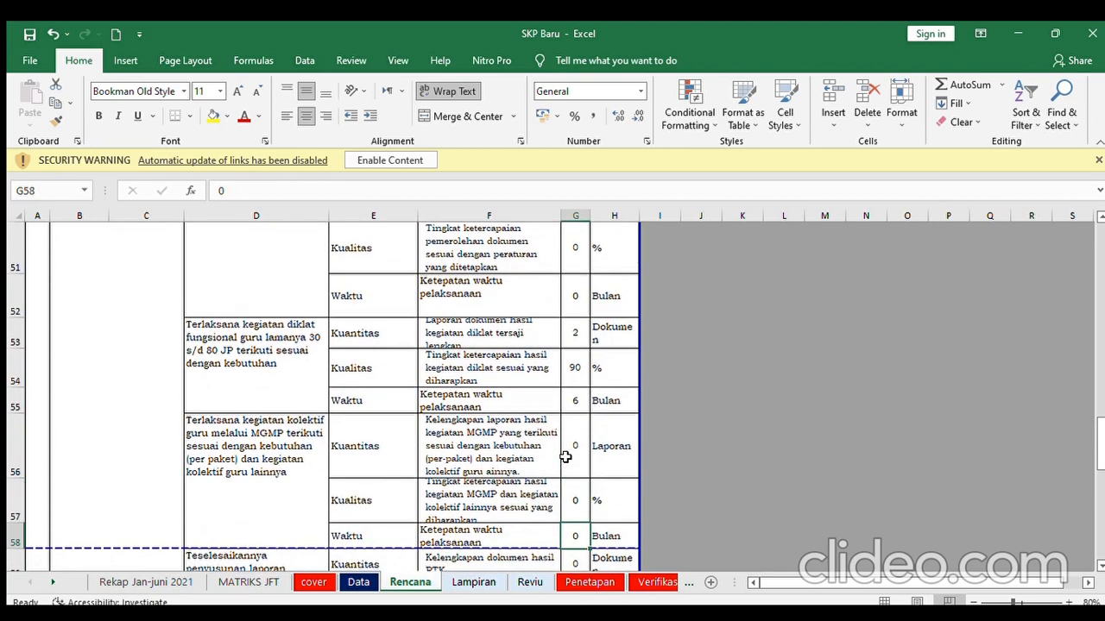
left_click(585, 333)
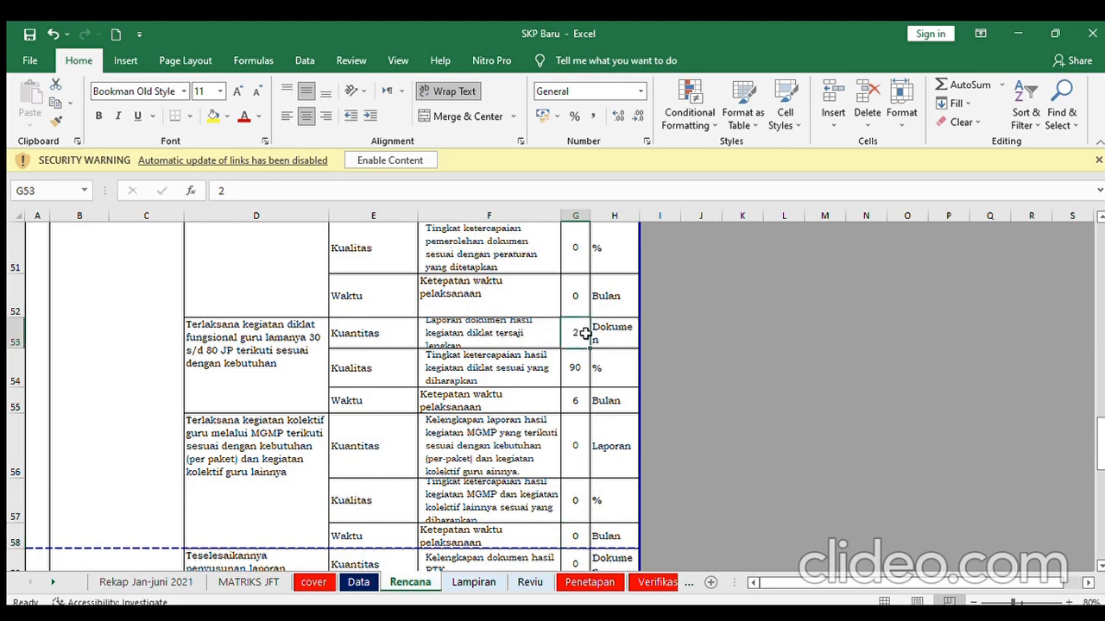
left_click(581, 383)
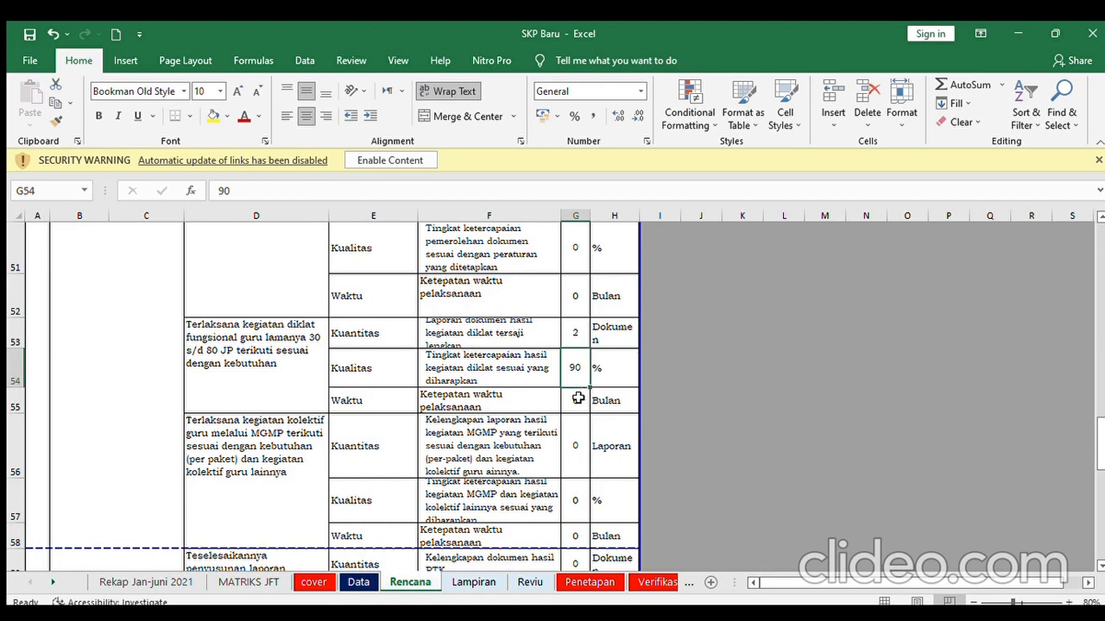
left_click(578, 398)
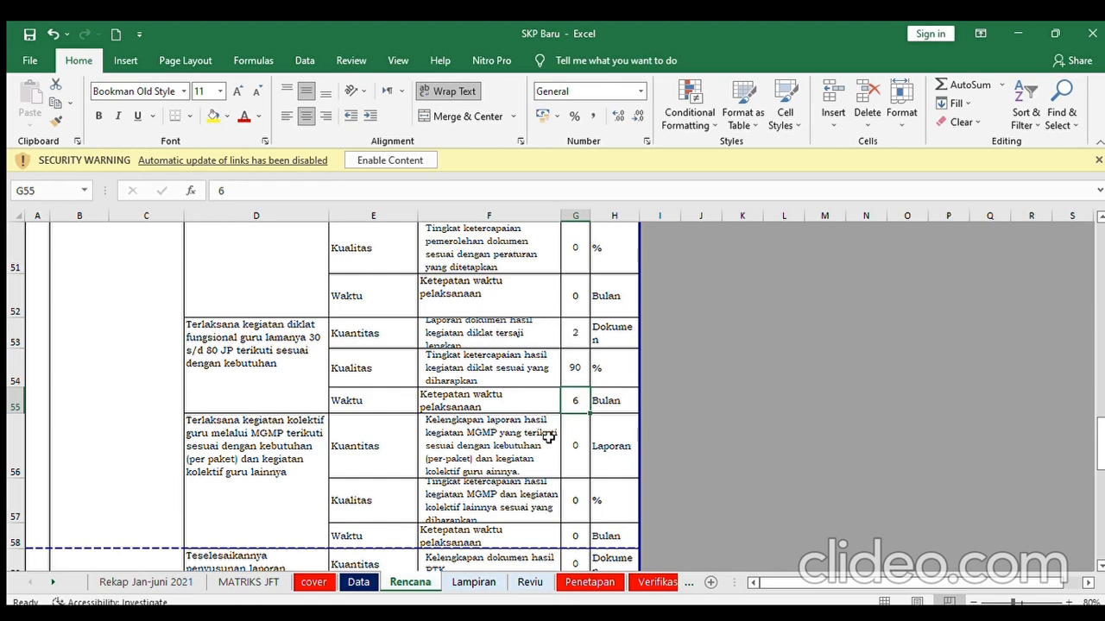
left_click(577, 340)
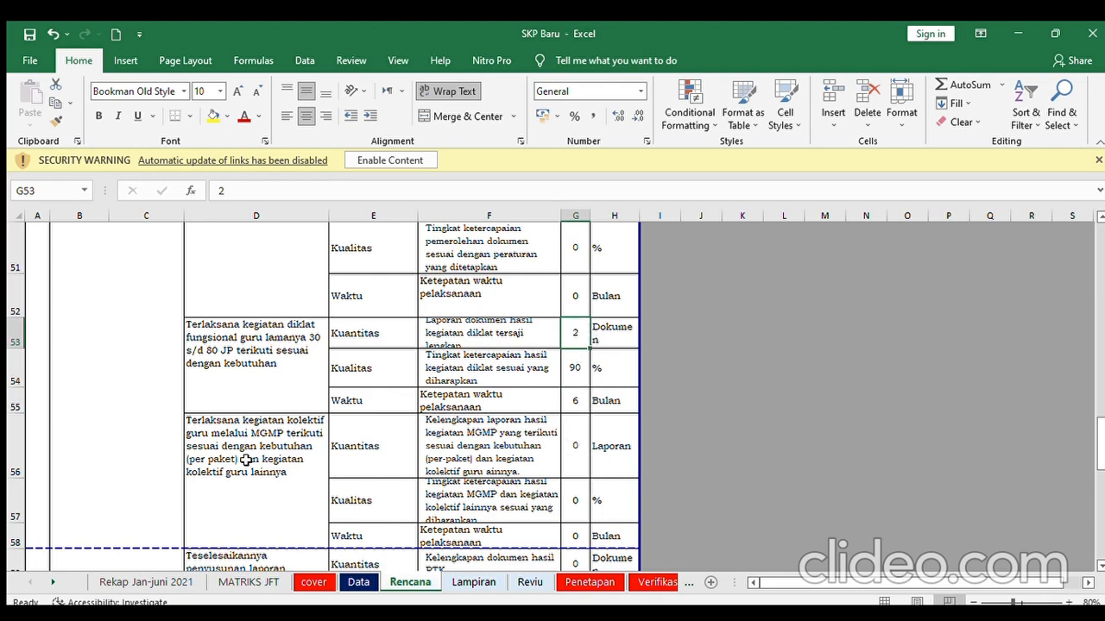
left_click(574, 442)
key("Down")
key("Down")
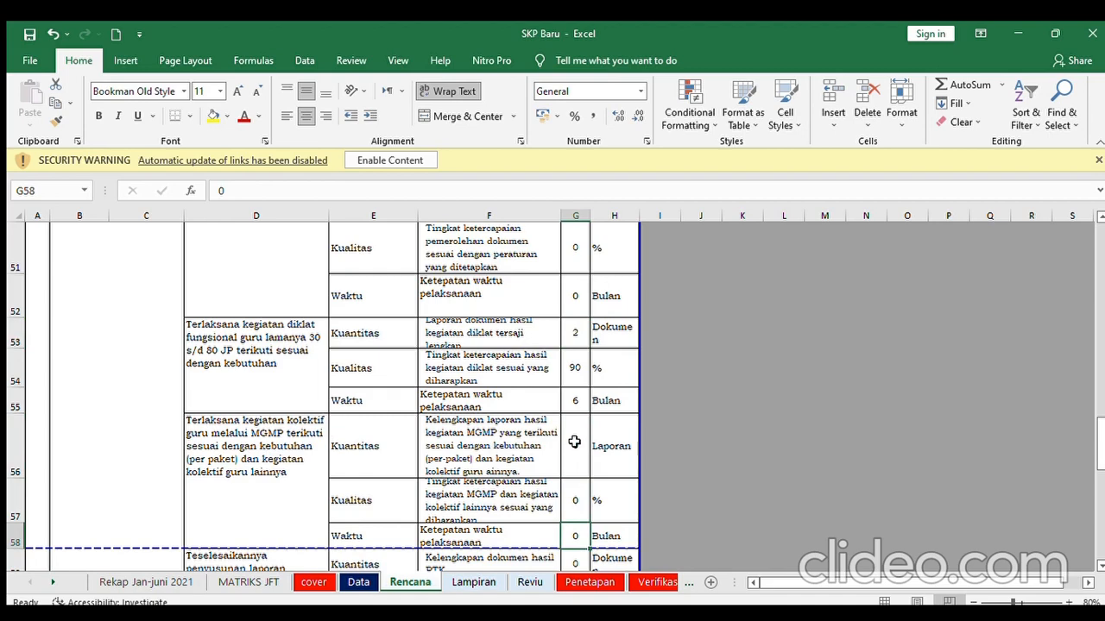
key("Down")
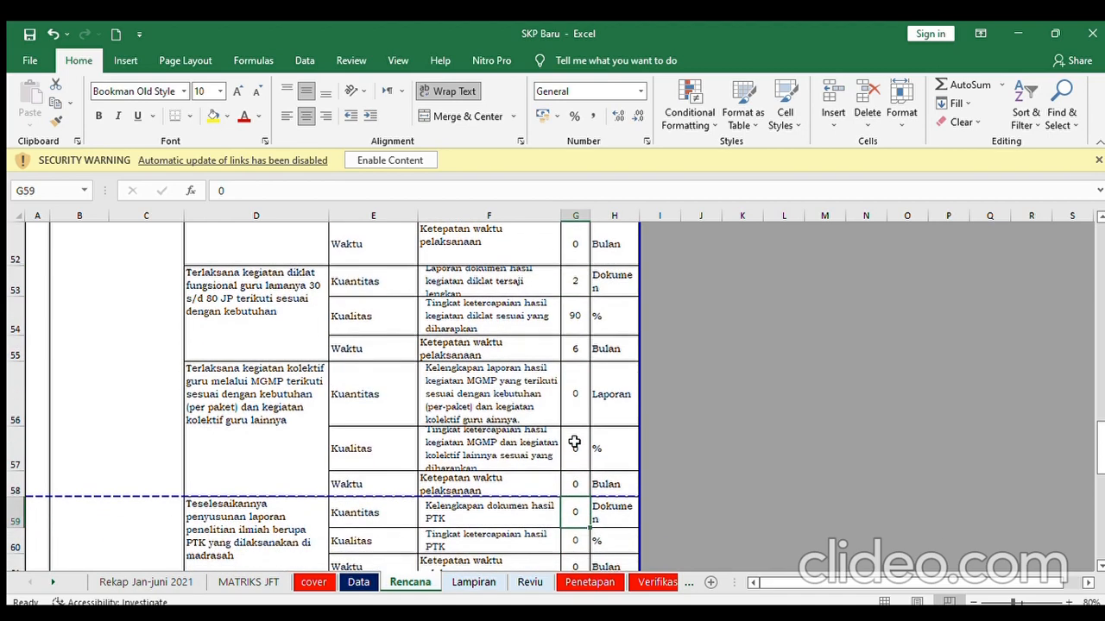
left_click(578, 393)
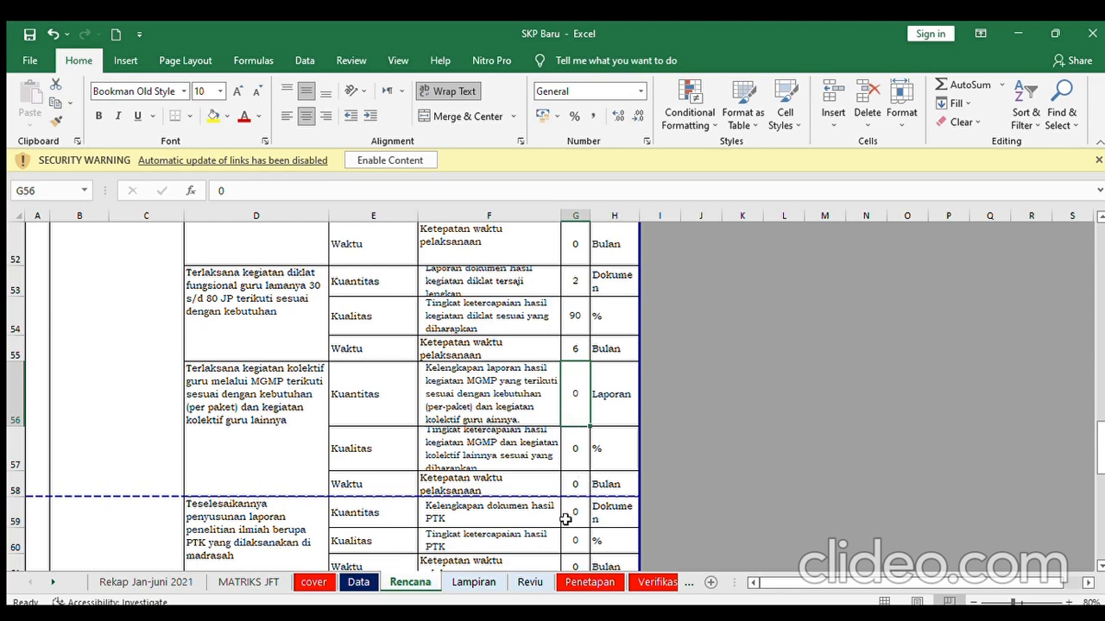
key("Down")
key("Down")
key("Down")
key("Down")
key("Down")
key("Down")
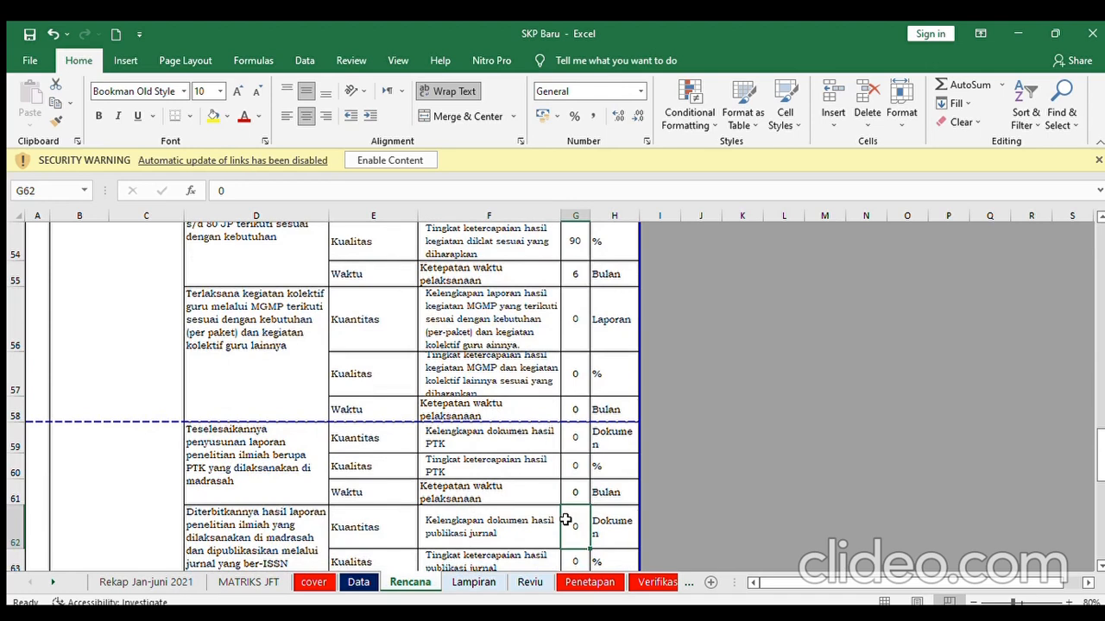
left_click(574, 443)
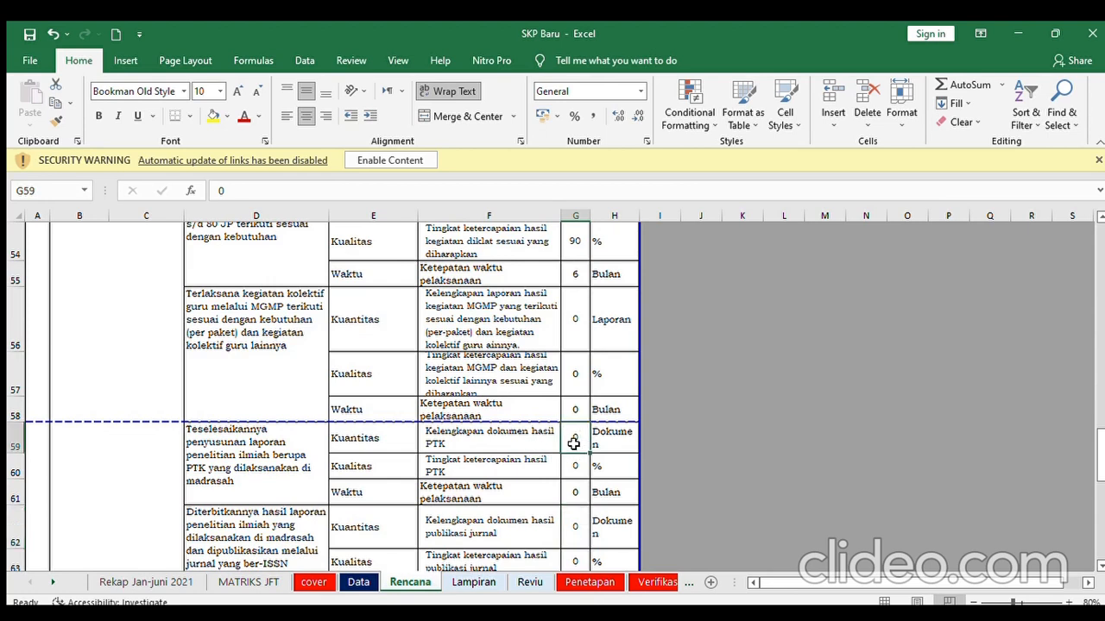
key("Down")
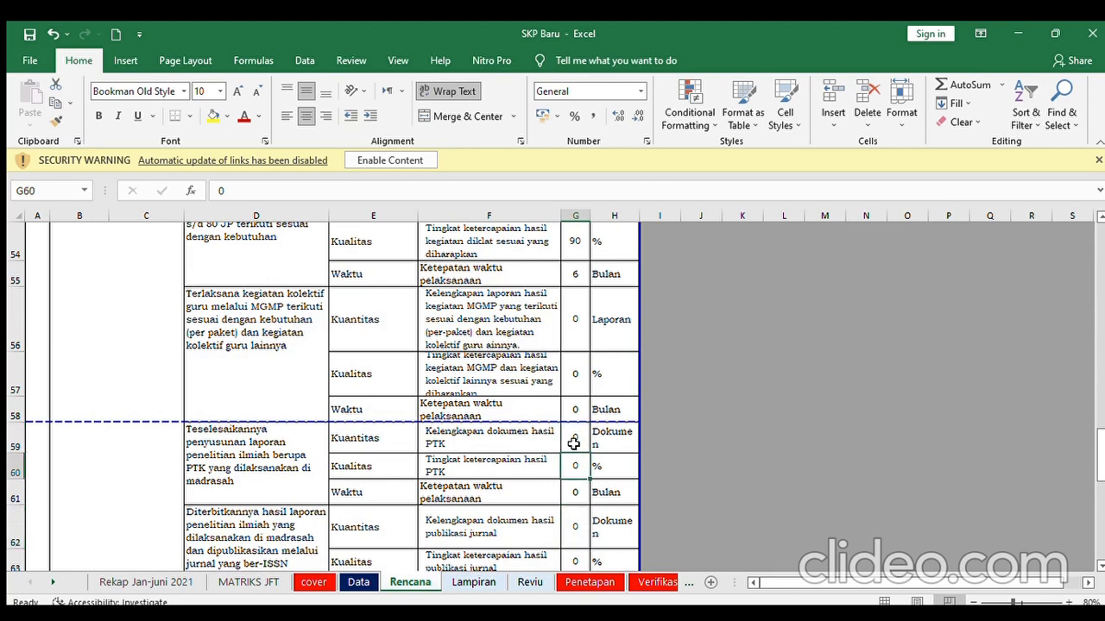
key("Down")
key("Down")
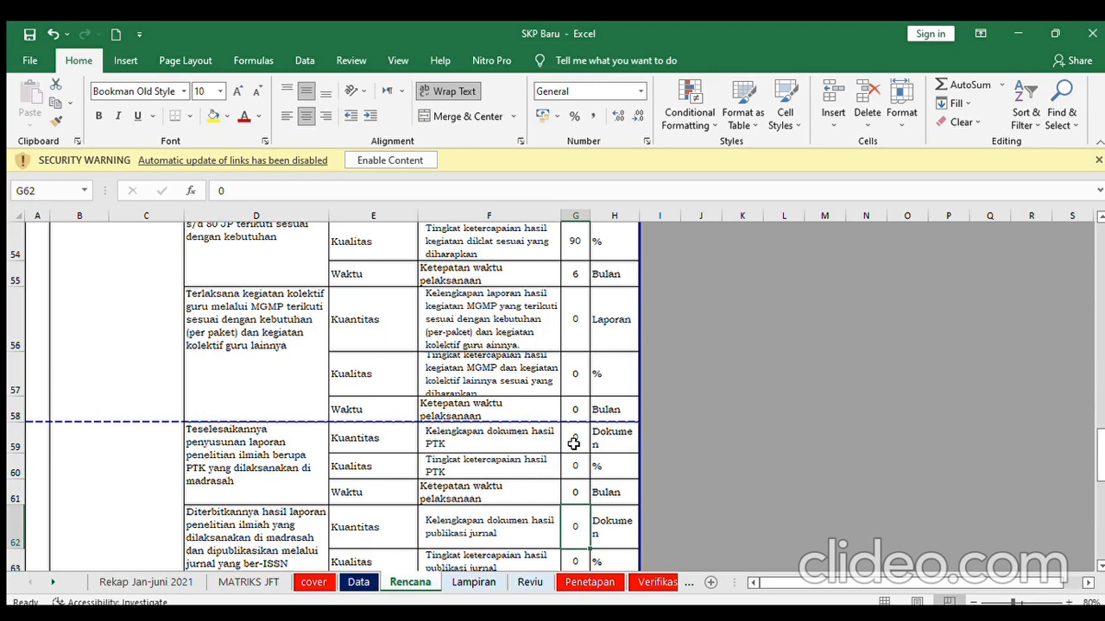
key("Down")
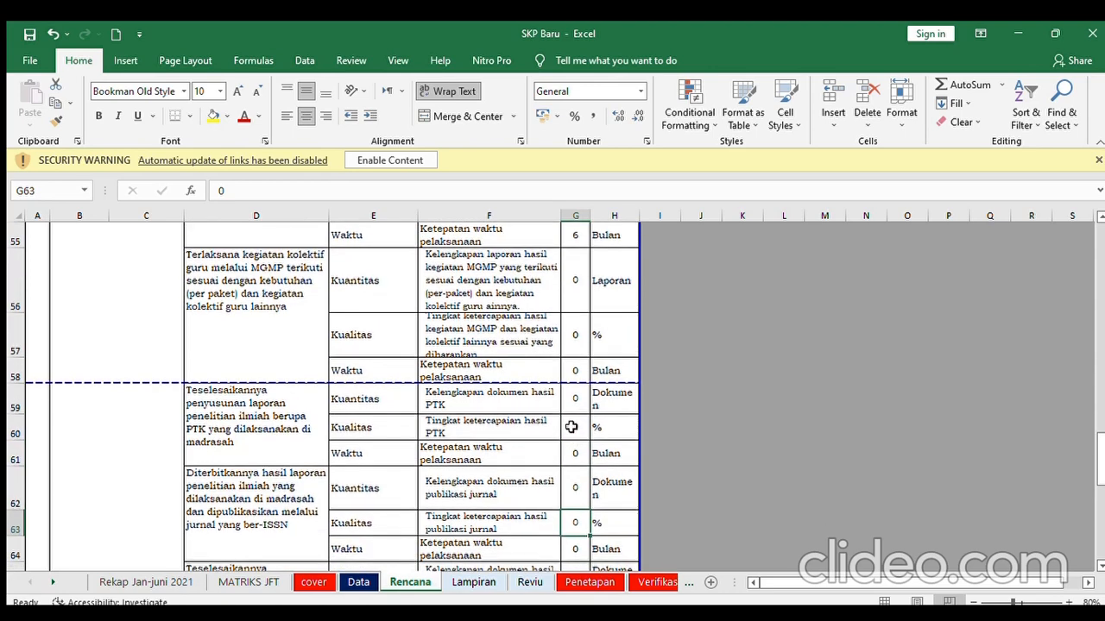
left_click(570, 404)
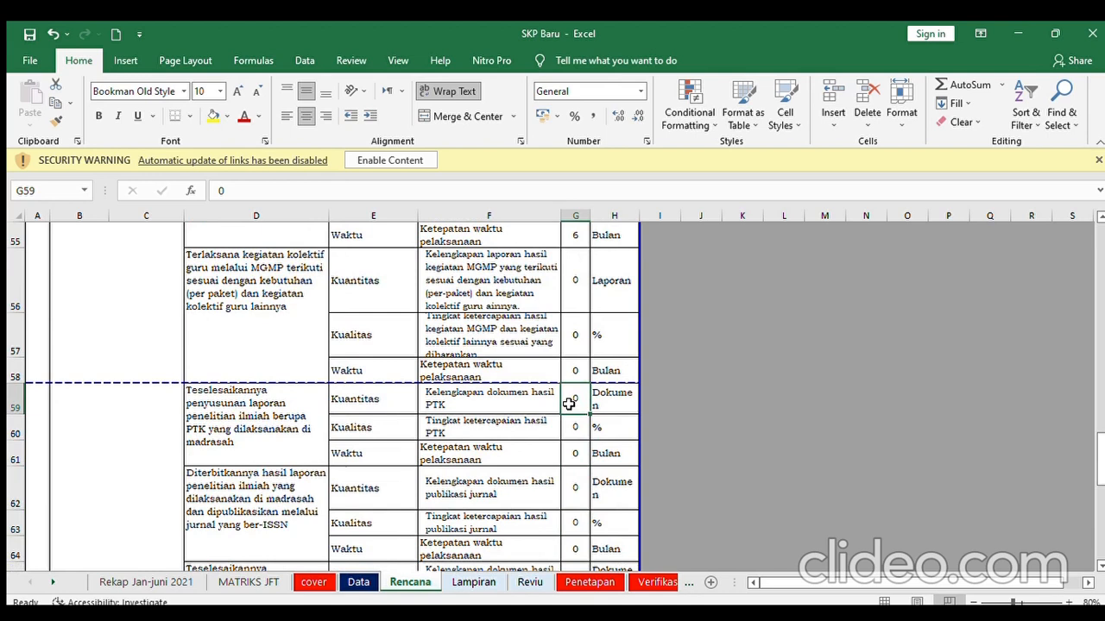
key("Down")
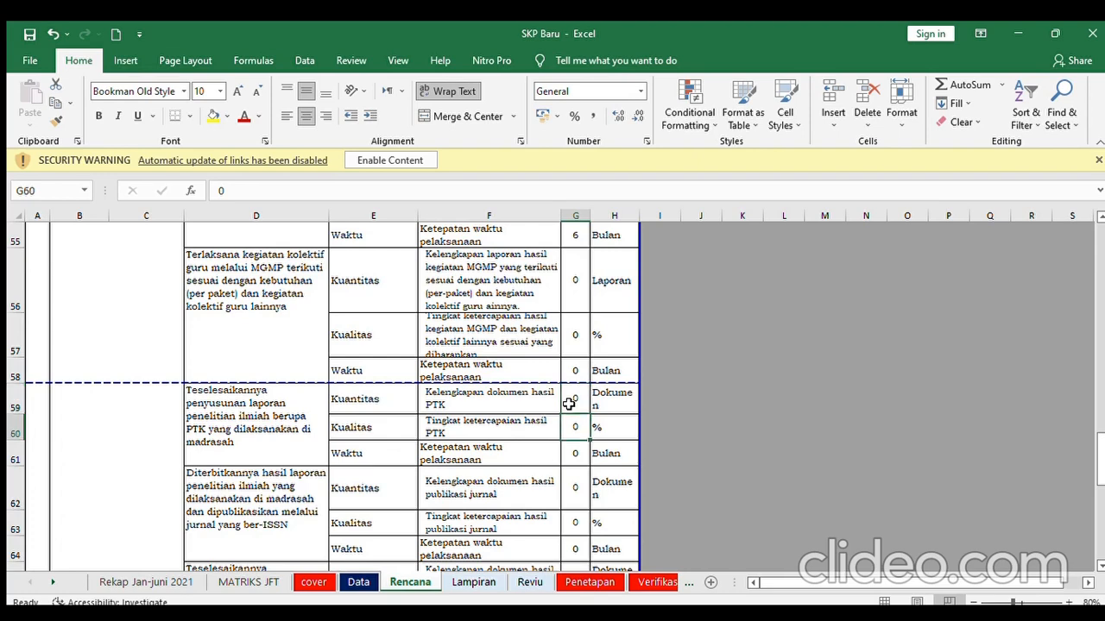
key("Down")
key("Down")
key("Down")
key("Down")
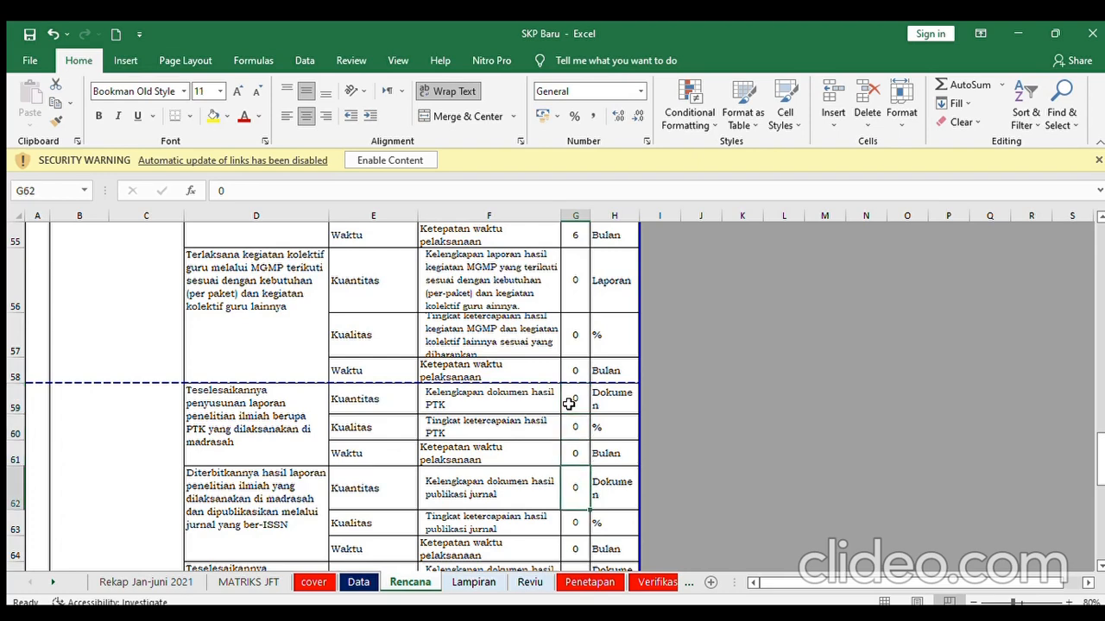
key("Down")
key("Down")
key("Down")
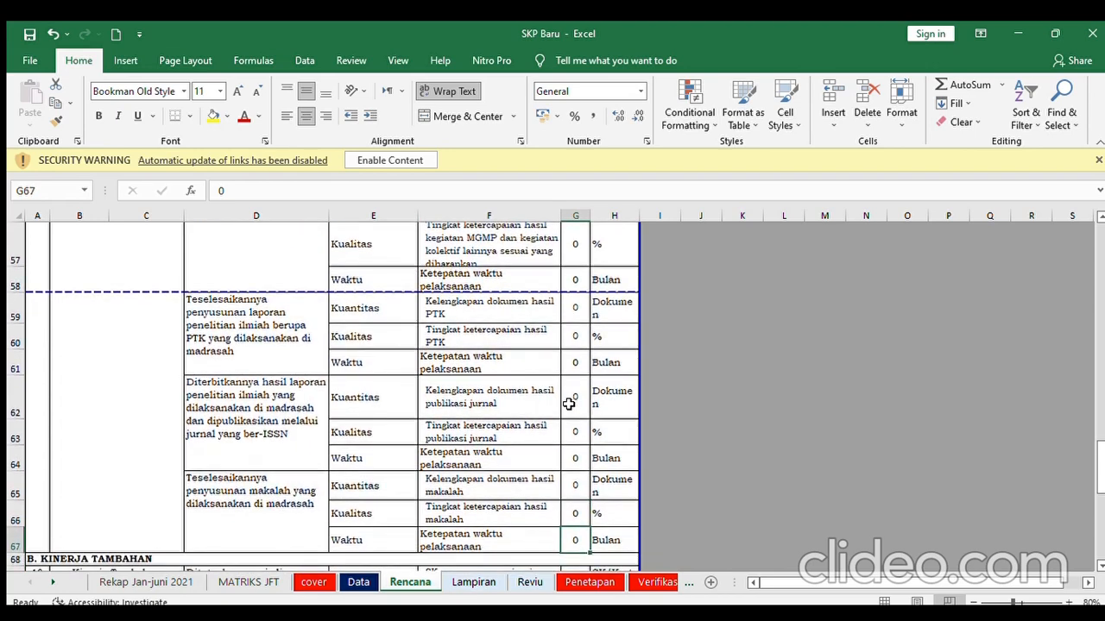
left_click(575, 310)
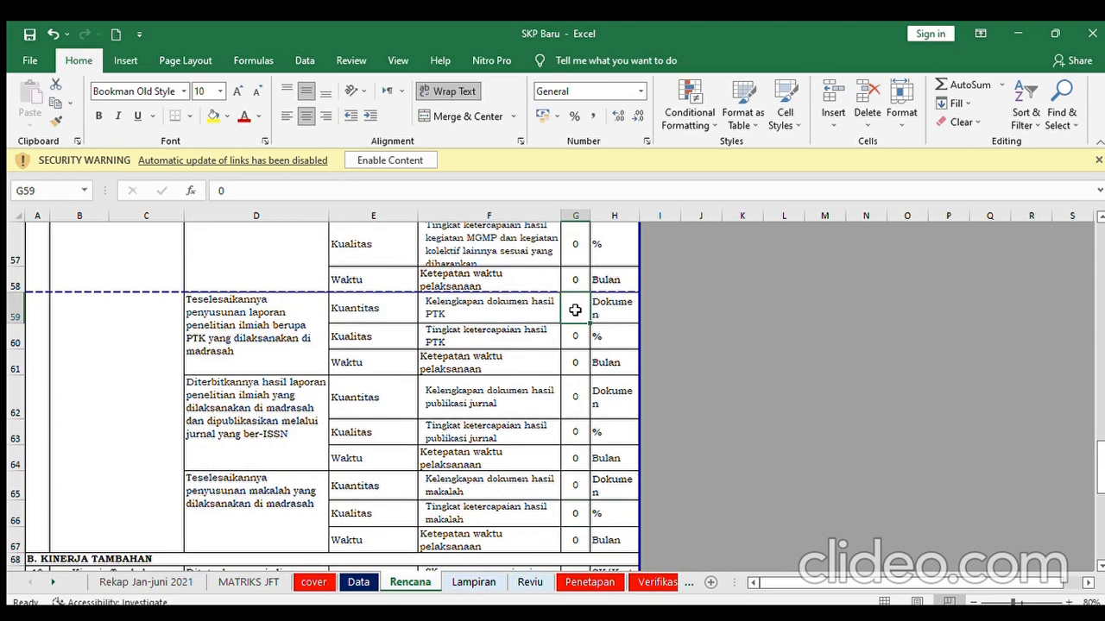
key("Down")
key("Down")
key("Down")
key("Down")
key("Down")
key("Down")
key("Down")
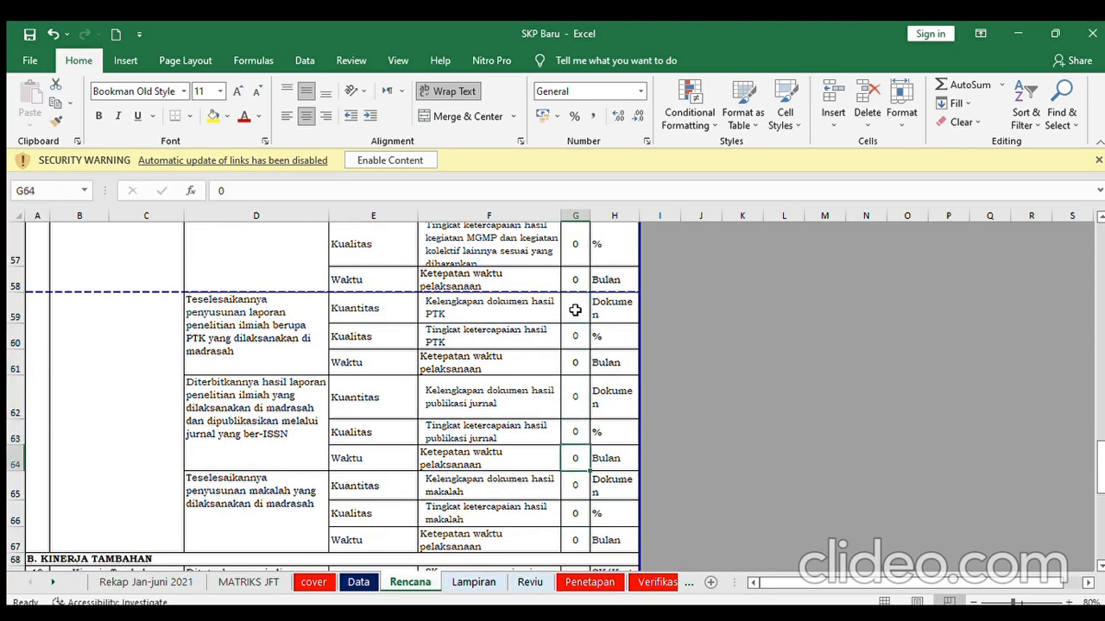
key("Down")
key("Down")
key("Down")
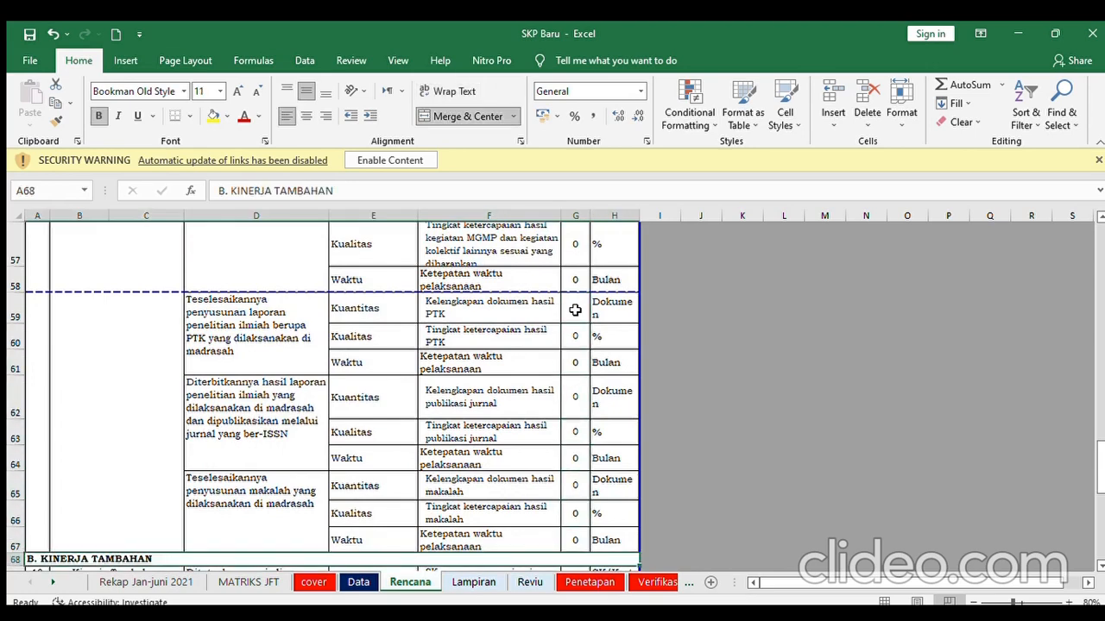
key("Down")
key("Down")
key("Down")
key("Down")
key("Down")
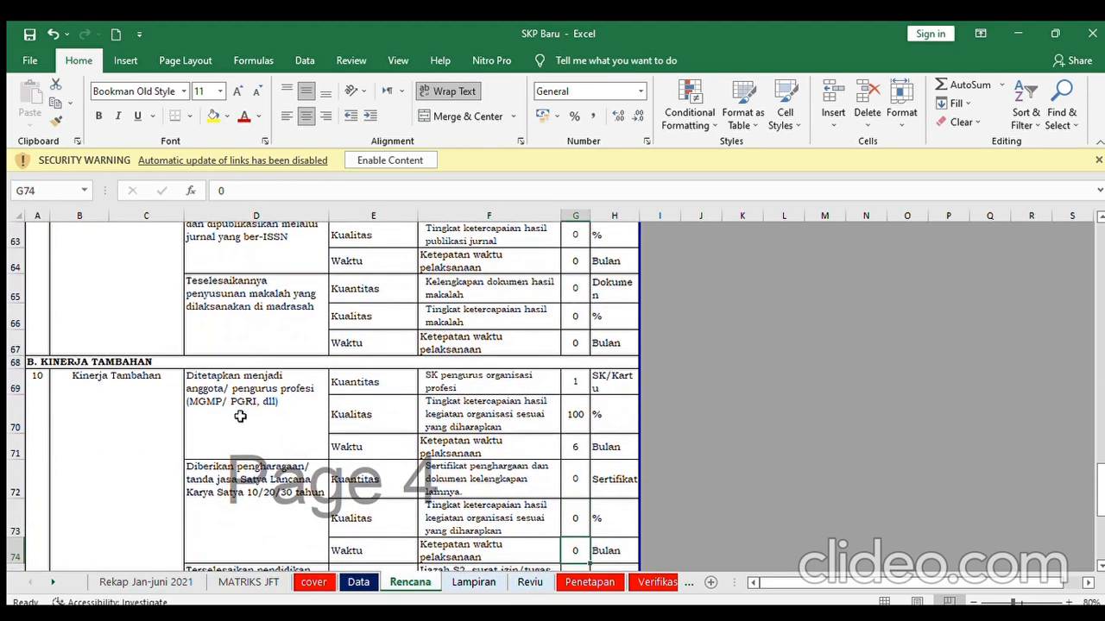
left_click(253, 413)
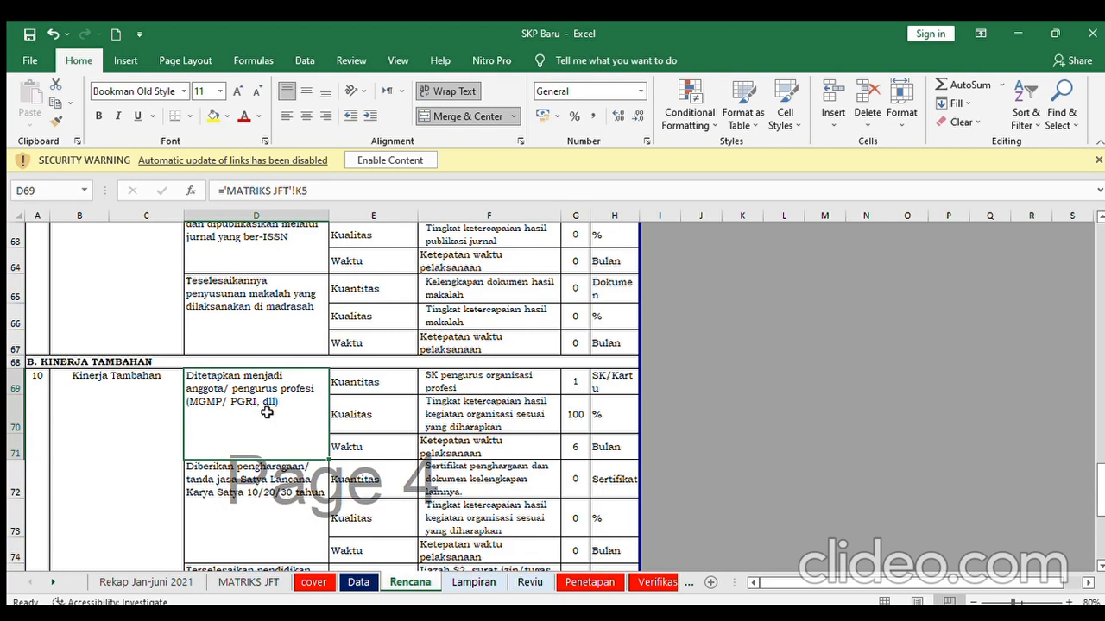
left_click(582, 382)
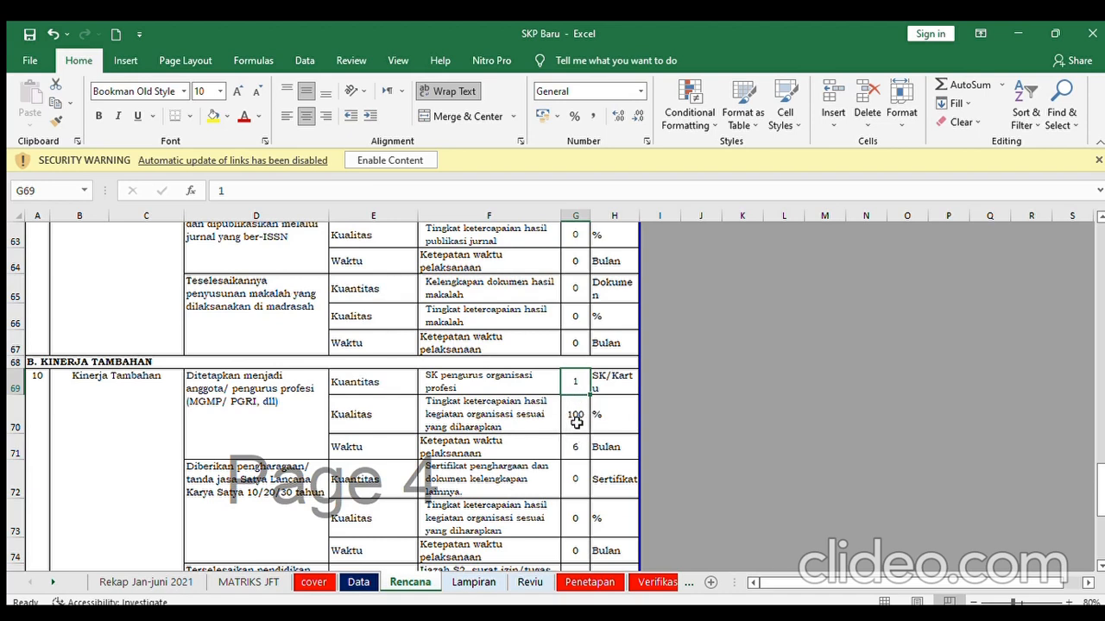
left_click(575, 421)
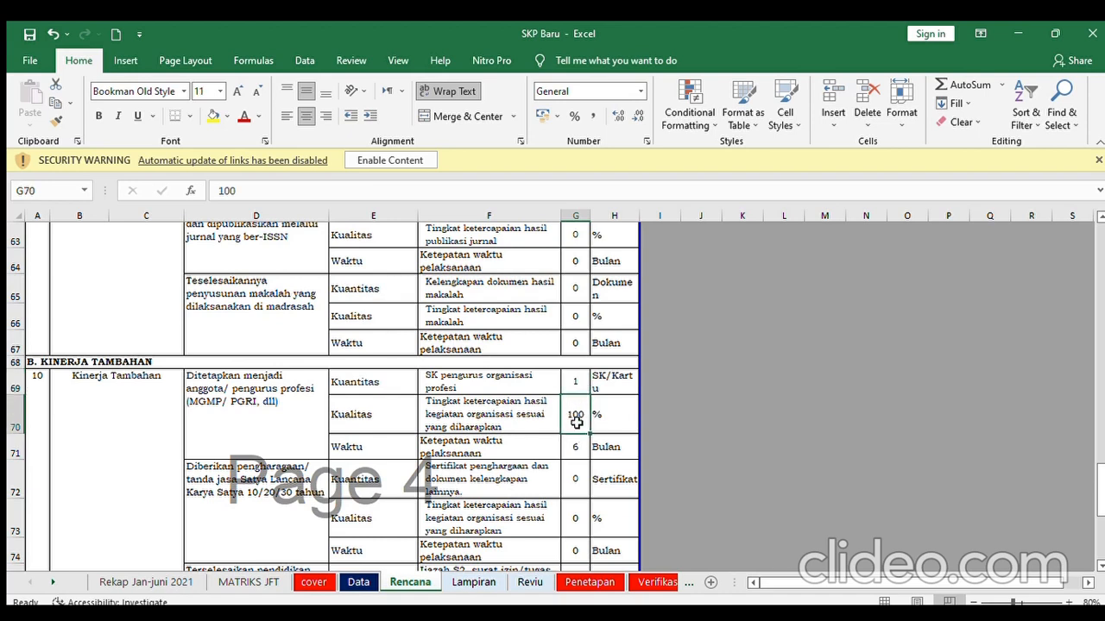
key("Down")
key("Down")
key("Down")
key("Down")
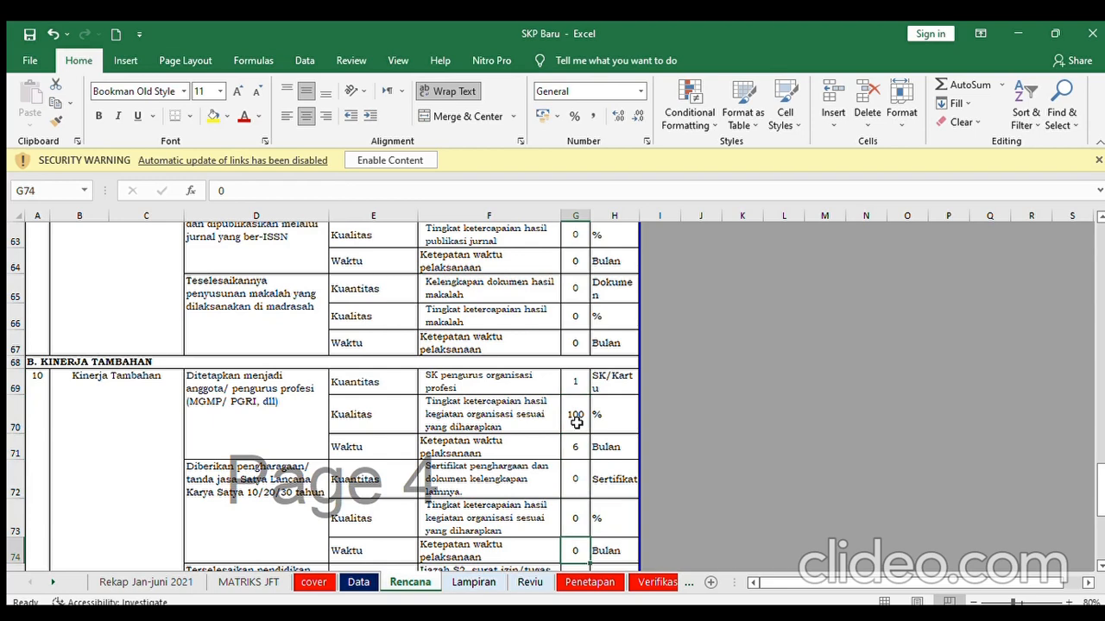
key("Down")
key("Down")
key("Down")
key("Down")
key("Down")
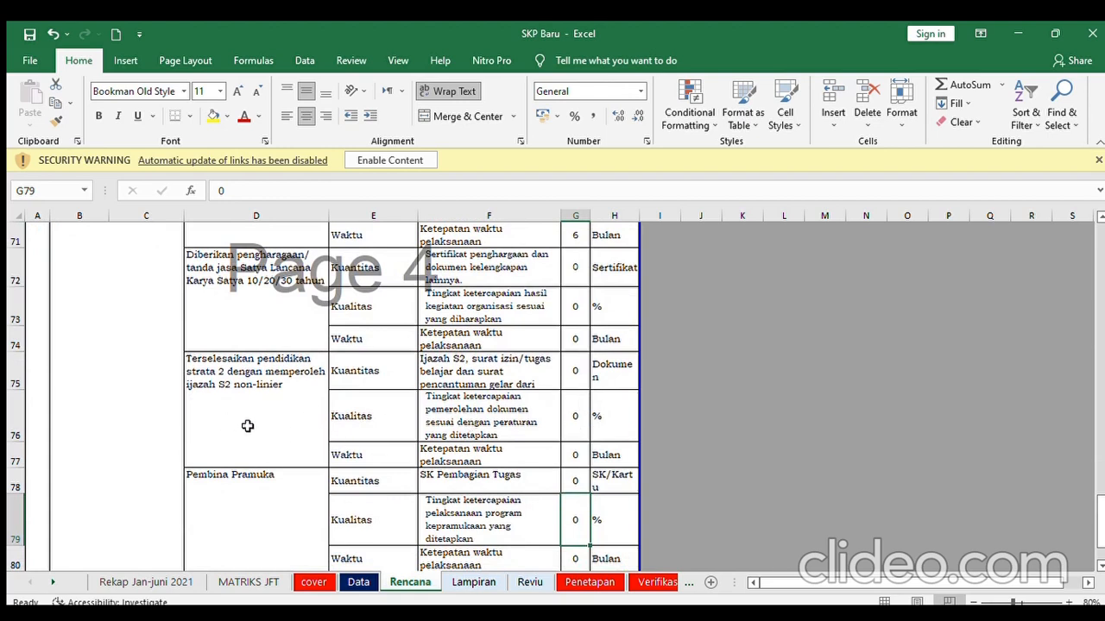
- Check the S2 education and Pembina Pramuka targets down to G89, then go to Lampiran
left_click(288, 371)
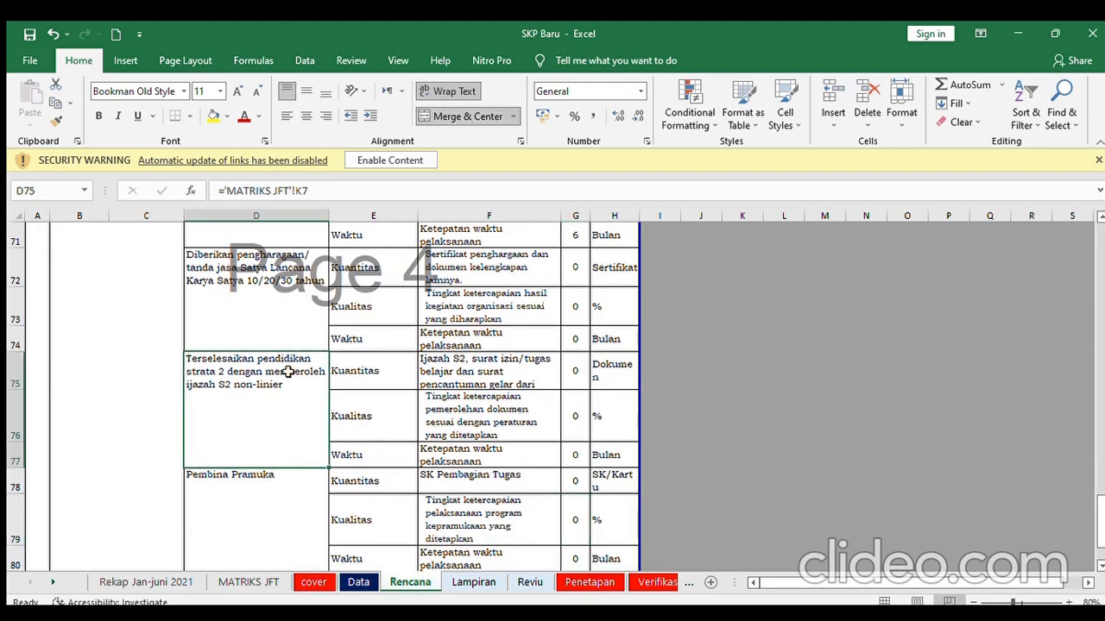
key("Down")
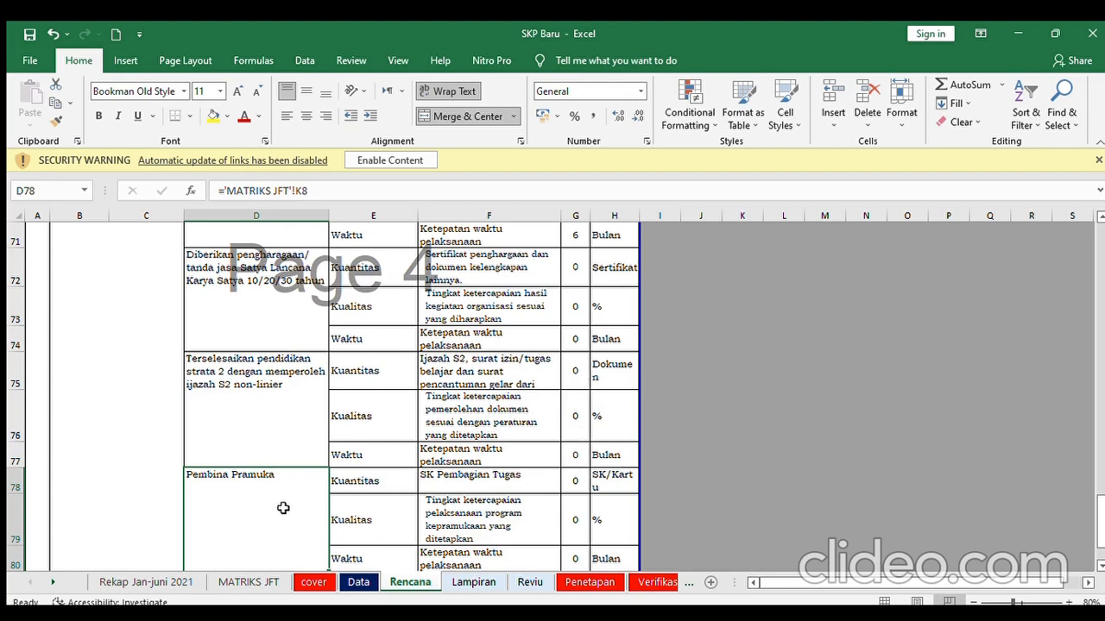
left_click(584, 480)
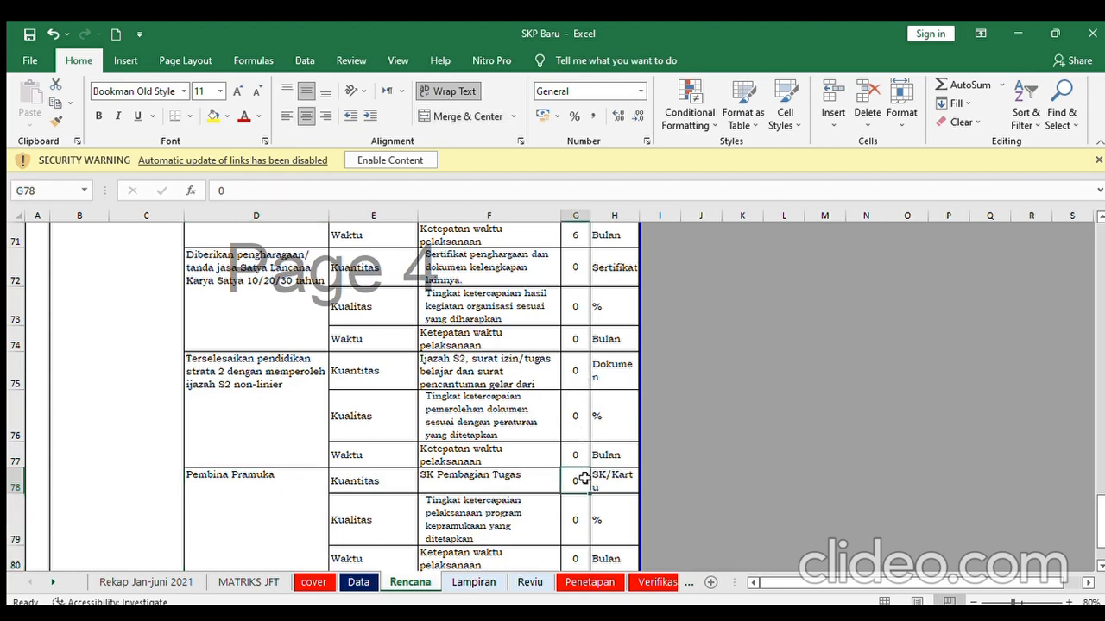
key("Down")
key("Down")
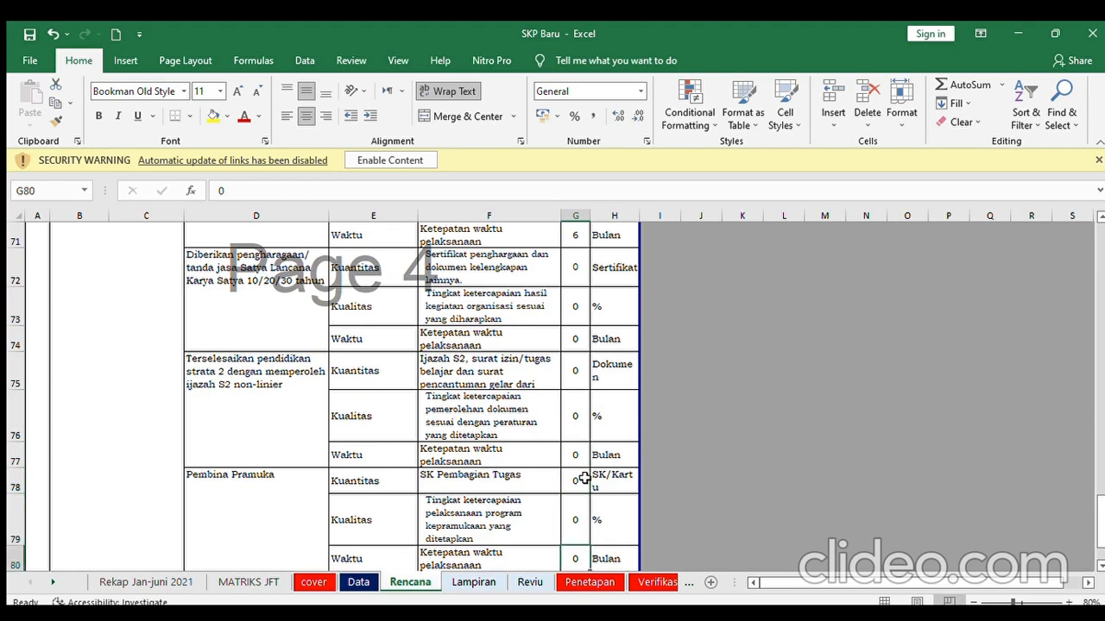
key("Down")
key("Down")
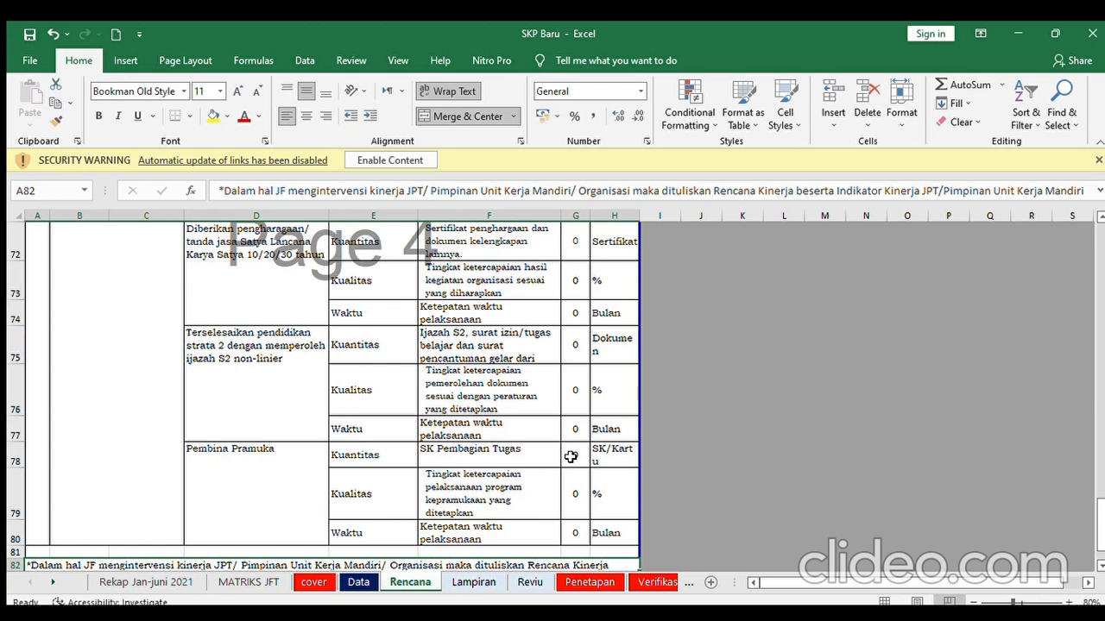
left_click(570, 457)
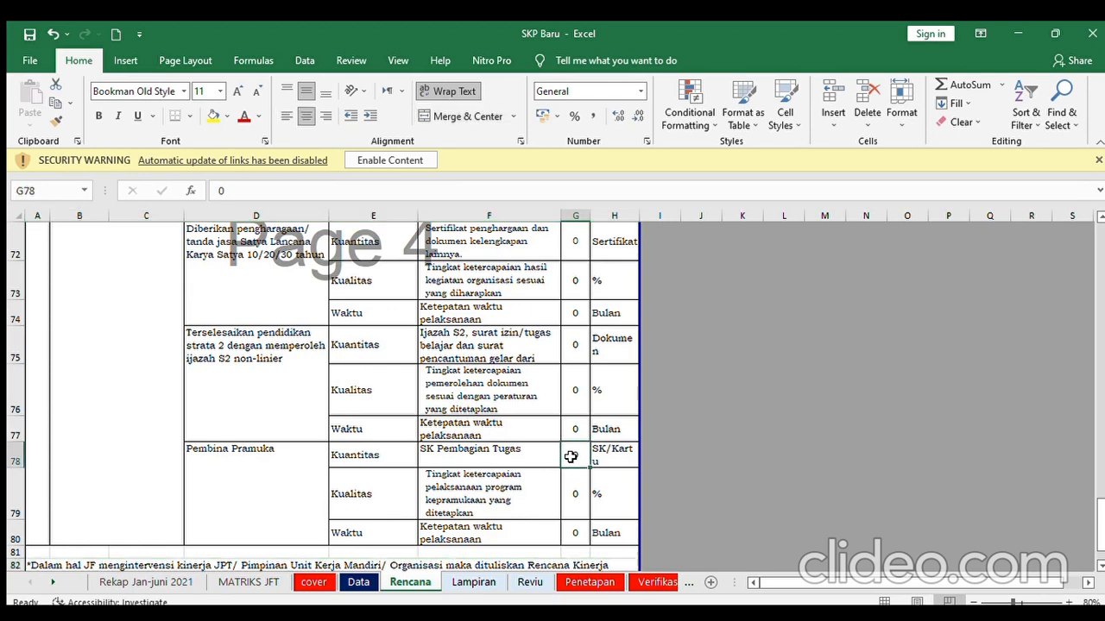
key("Down")
key("Down")
key("Down")
key("Down")
key("Down")
key("Down")
key("Down")
key("Down")
key("Down")
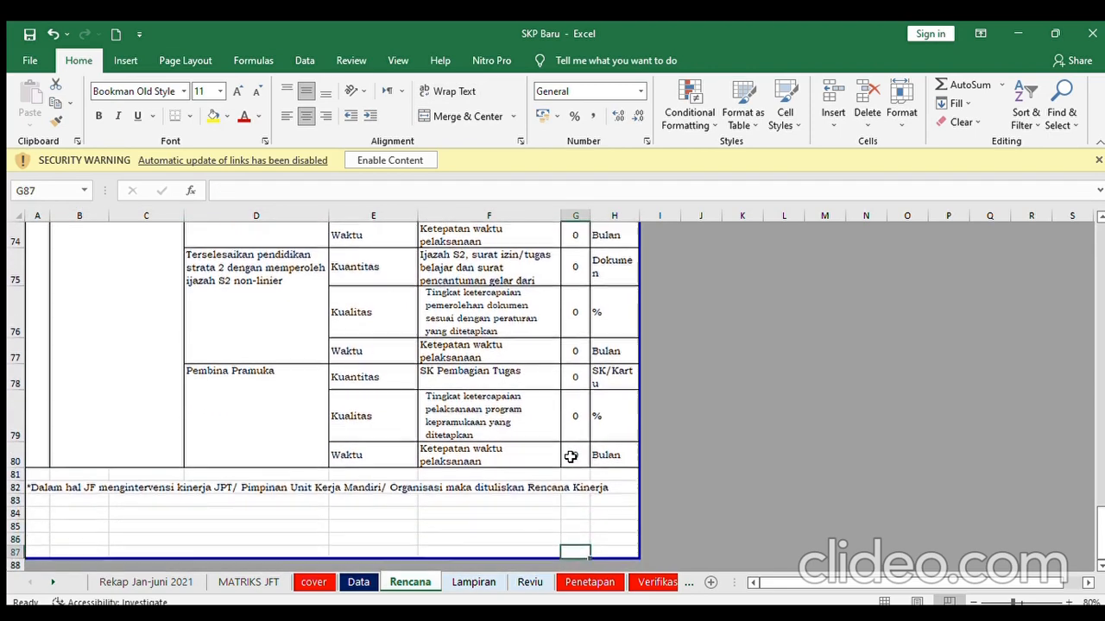
key("Down")
key("Down")
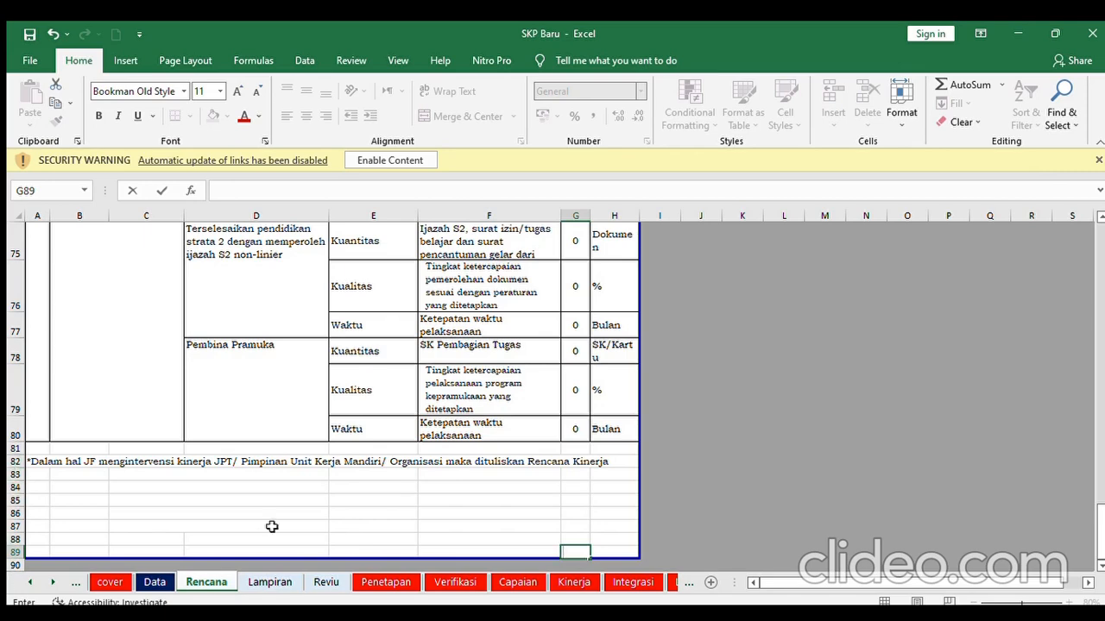
left_click(277, 583)
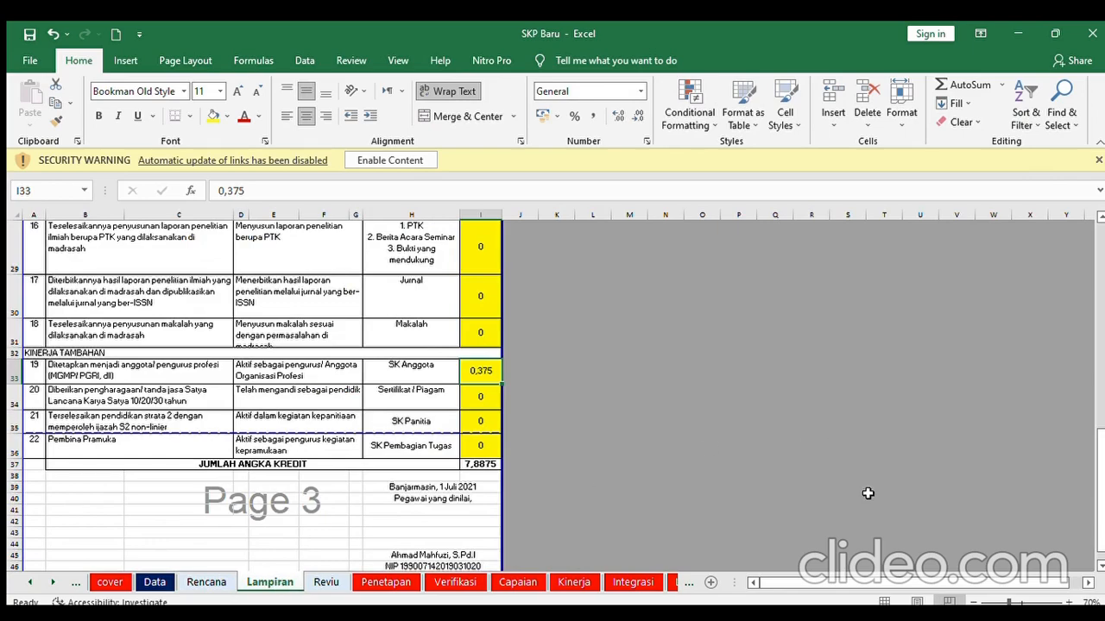
left_click_drag(1098, 500, 1101, 294)
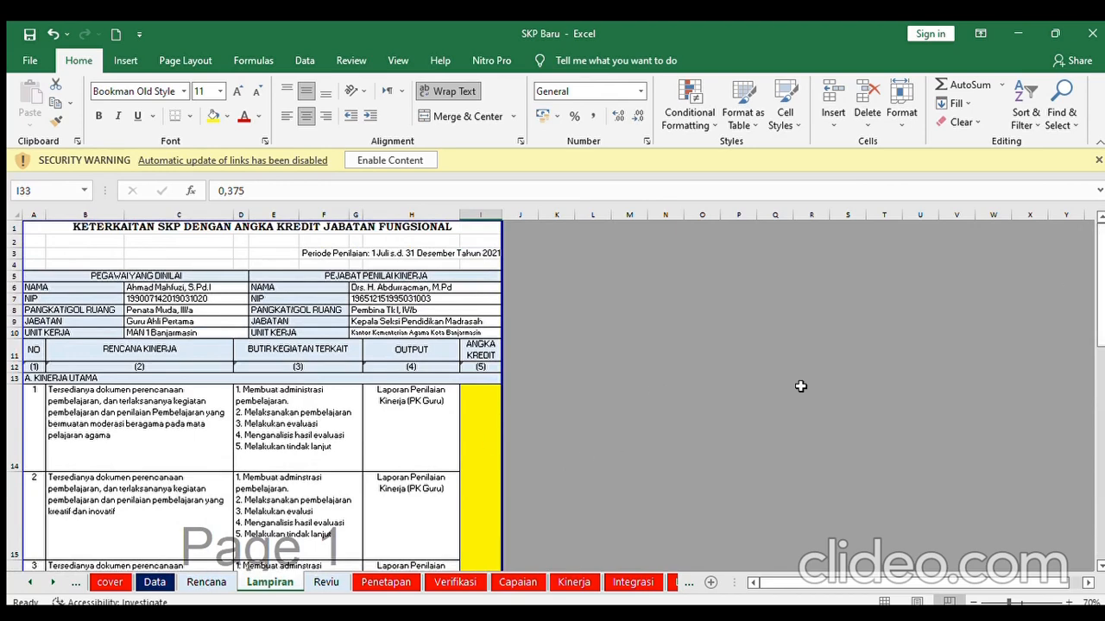
left_click_drag(1100, 319, 1100, 385)
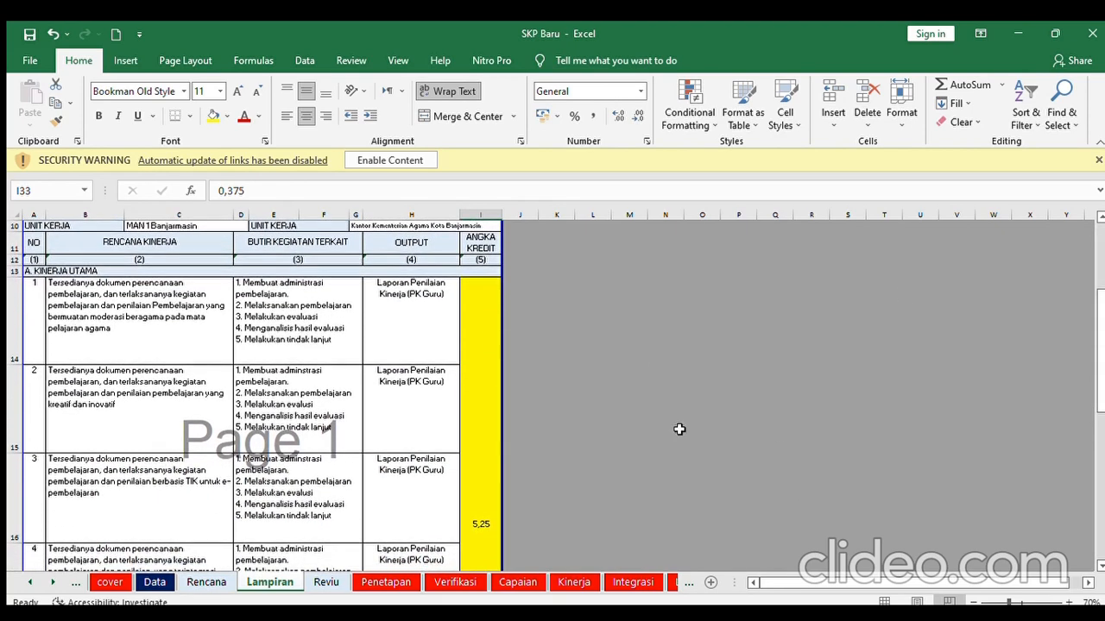
left_click(471, 493)
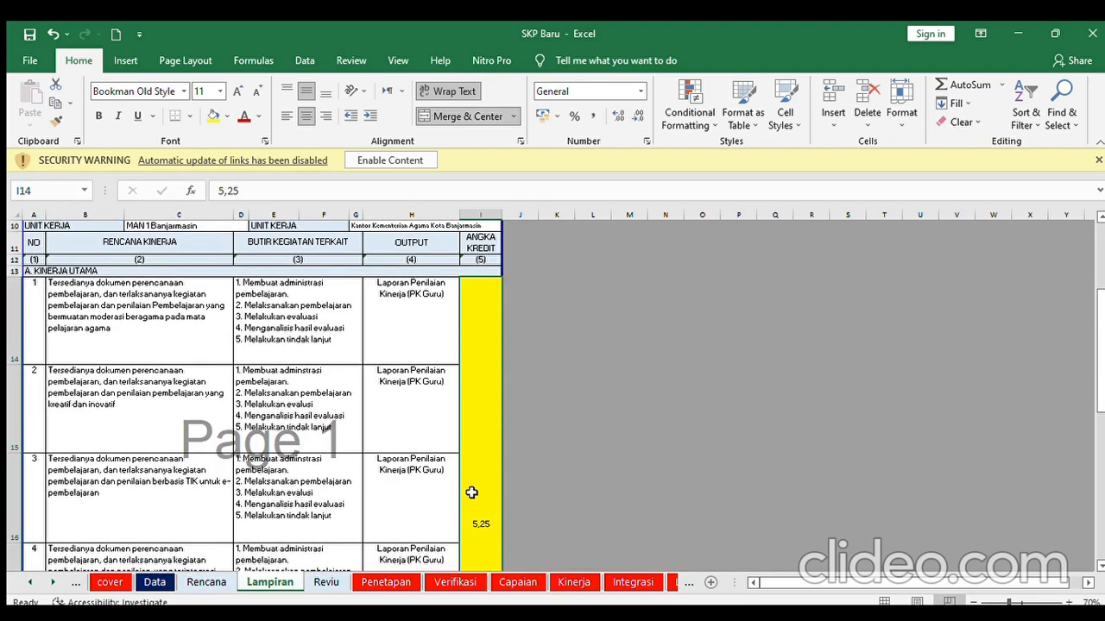
scroll(471, 492, "down", 3)
scroll(471, 493, "up", 2)
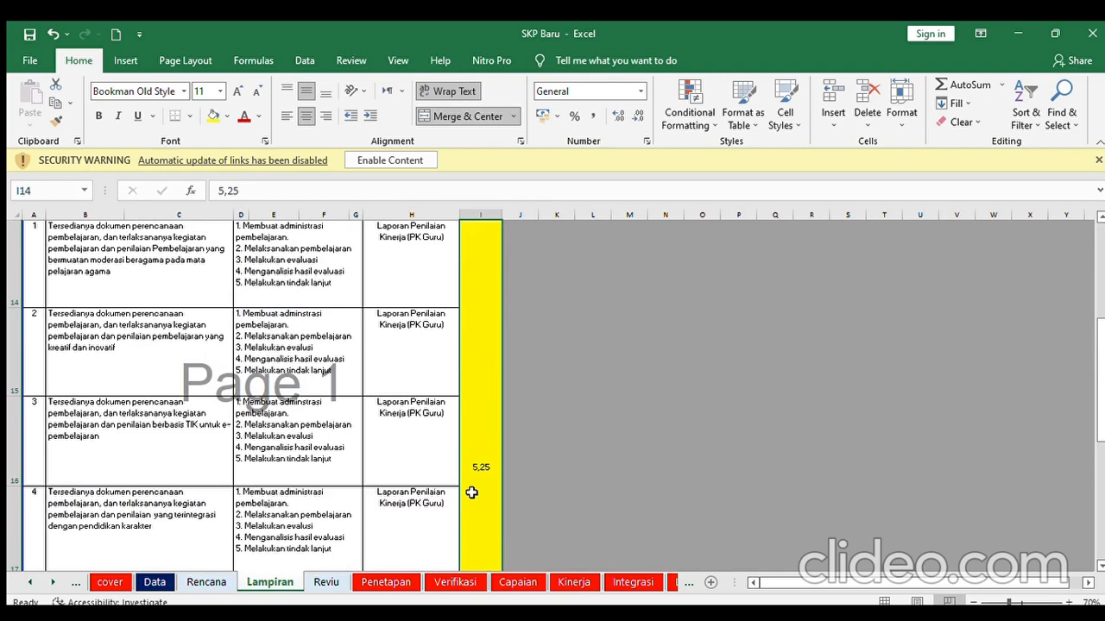
scroll(471, 492, "down", 1)
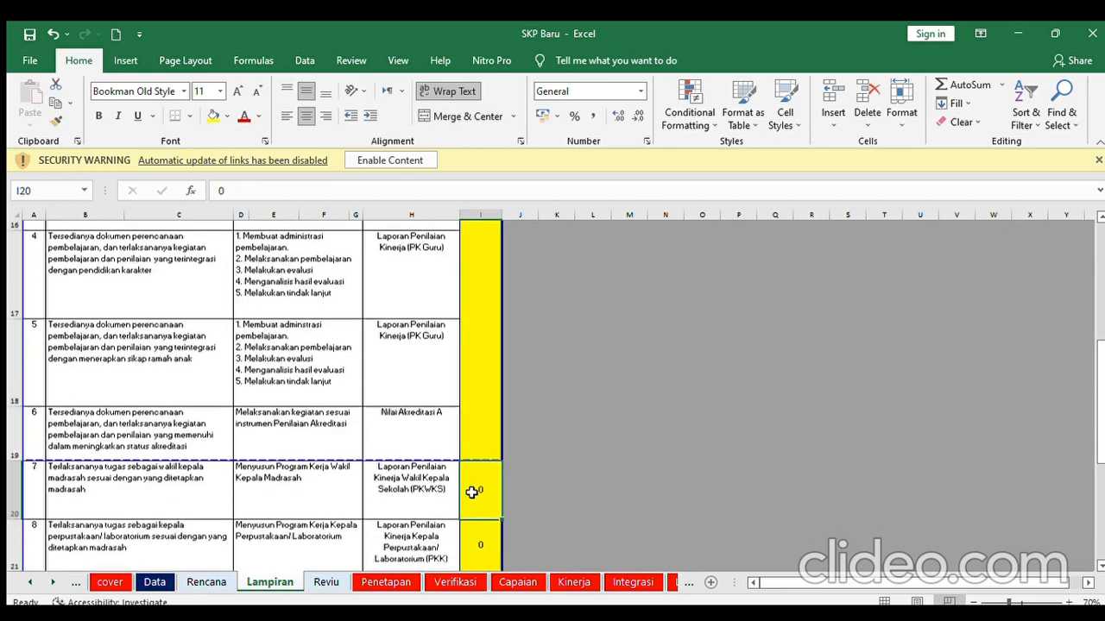
left_click(471, 493)
key("Return")
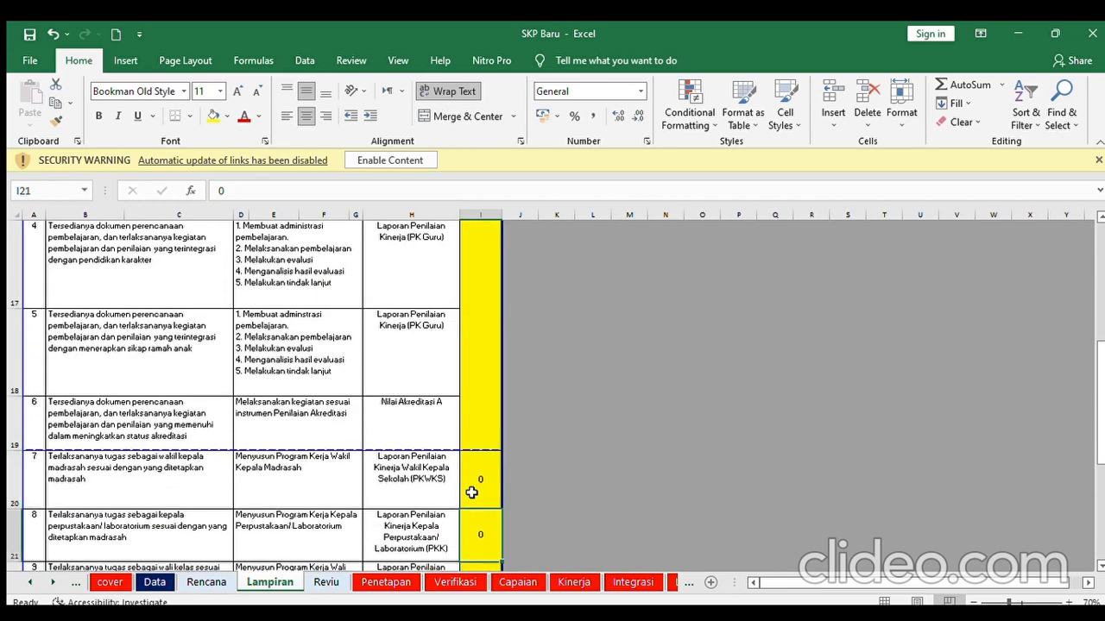
key("Return")
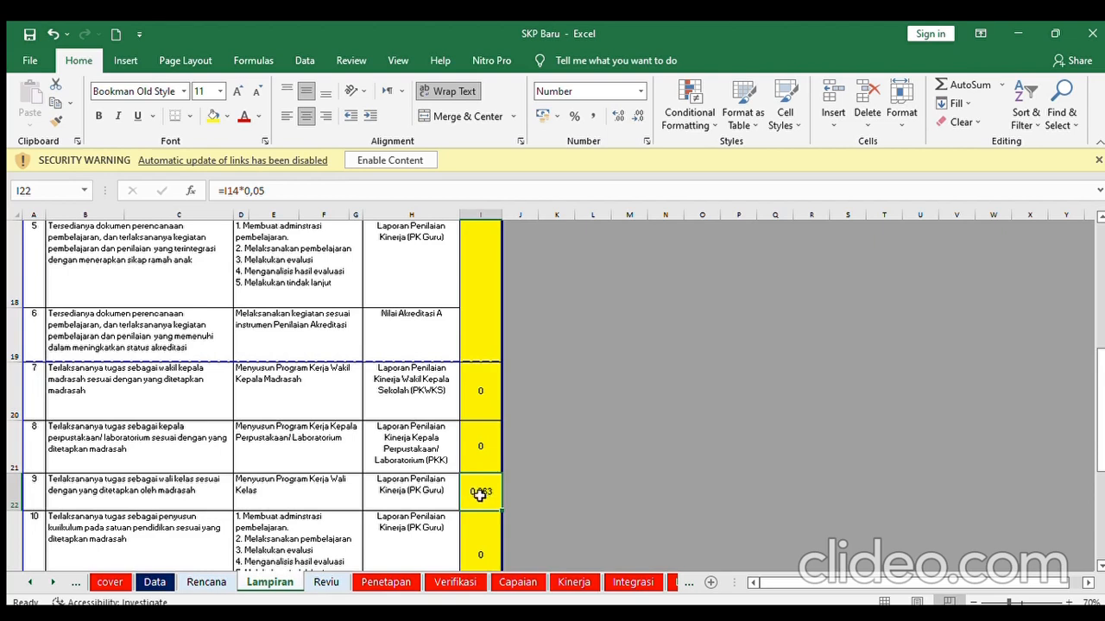
left_click(482, 322)
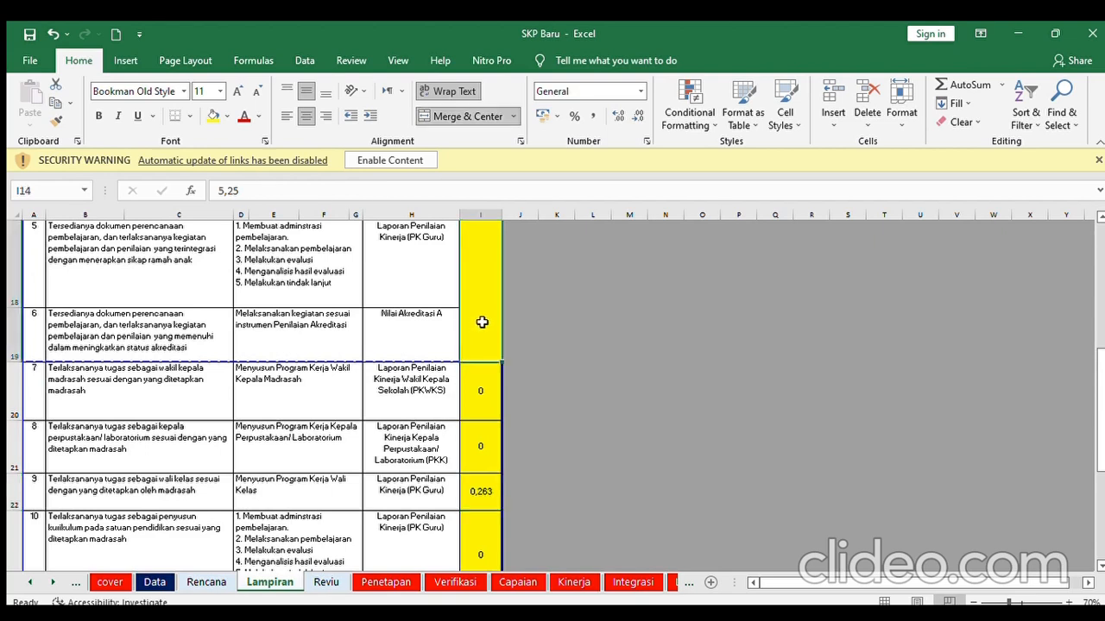
left_click(481, 489)
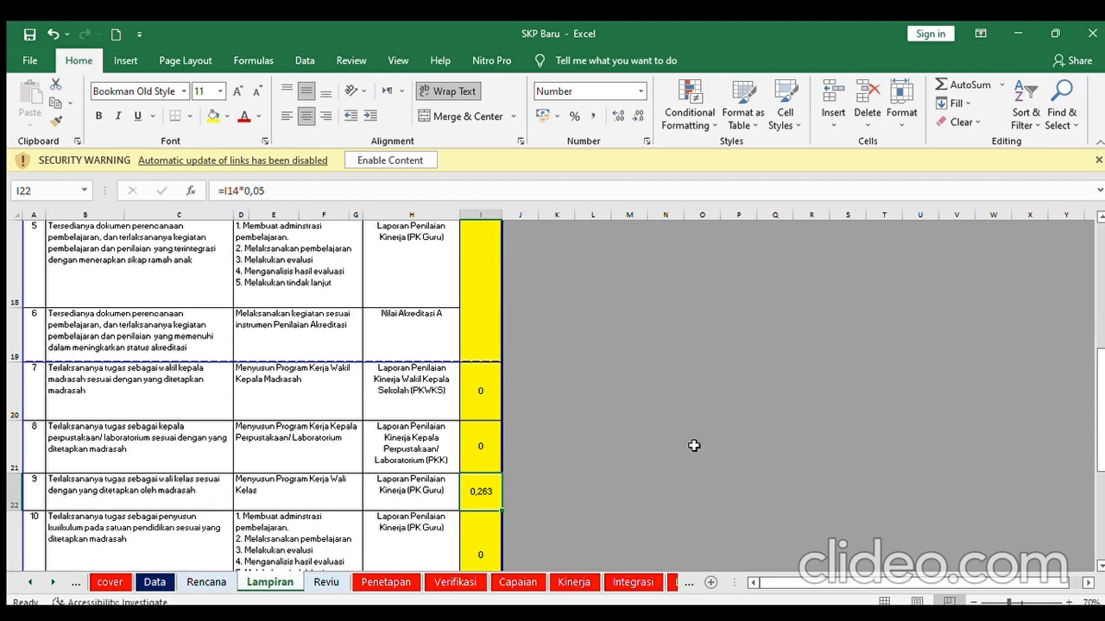
left_click_drag(1100, 391, 1099, 431)
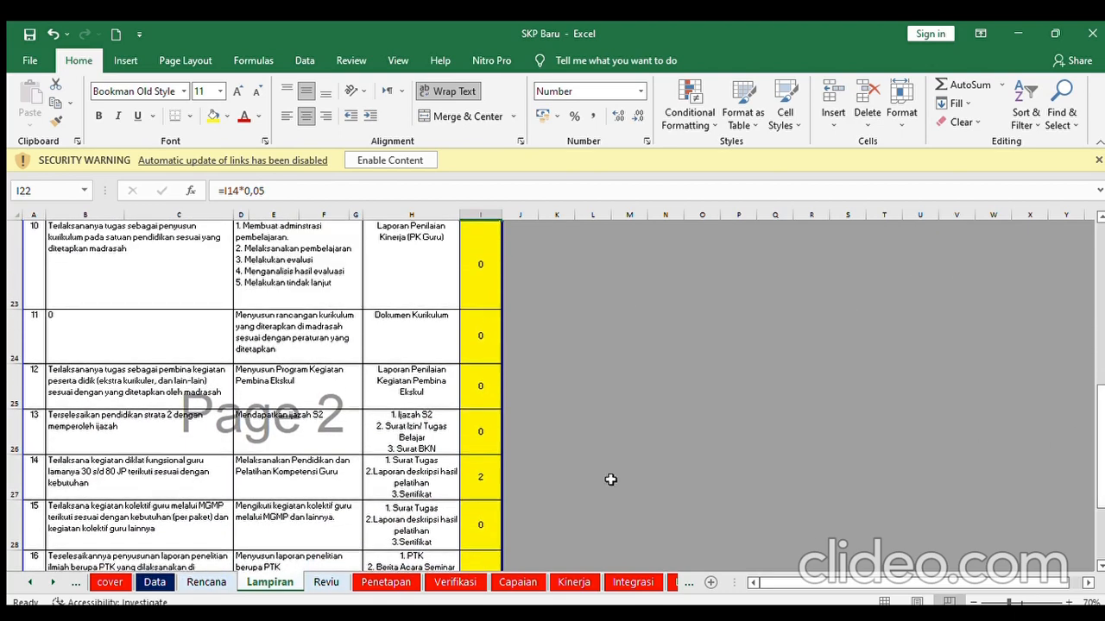
left_click(477, 480)
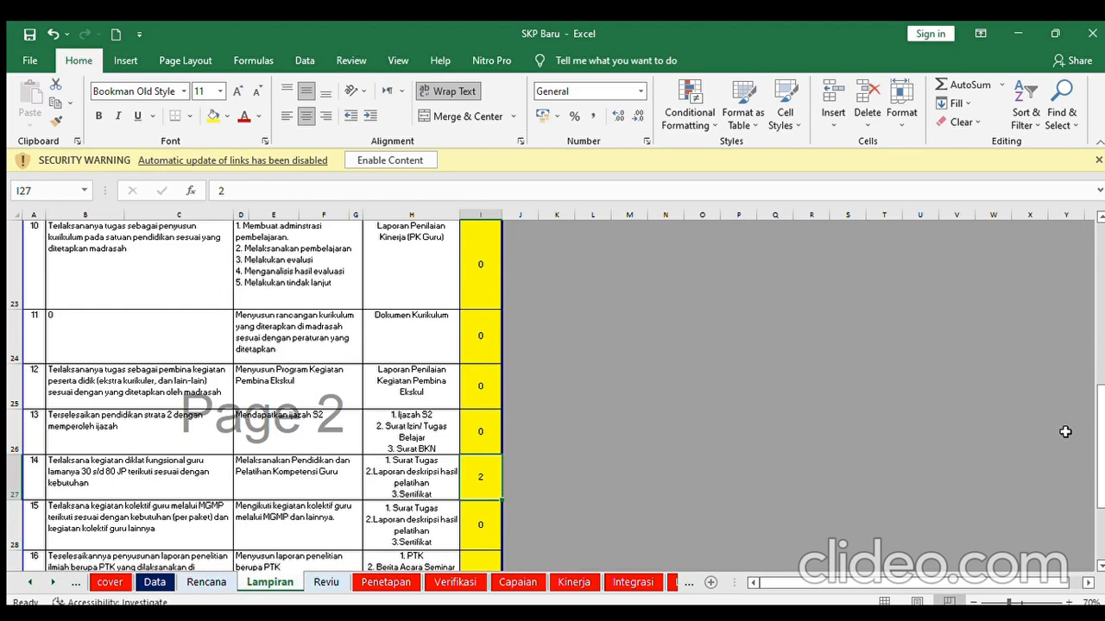
left_click_drag(1099, 415, 1099, 433)
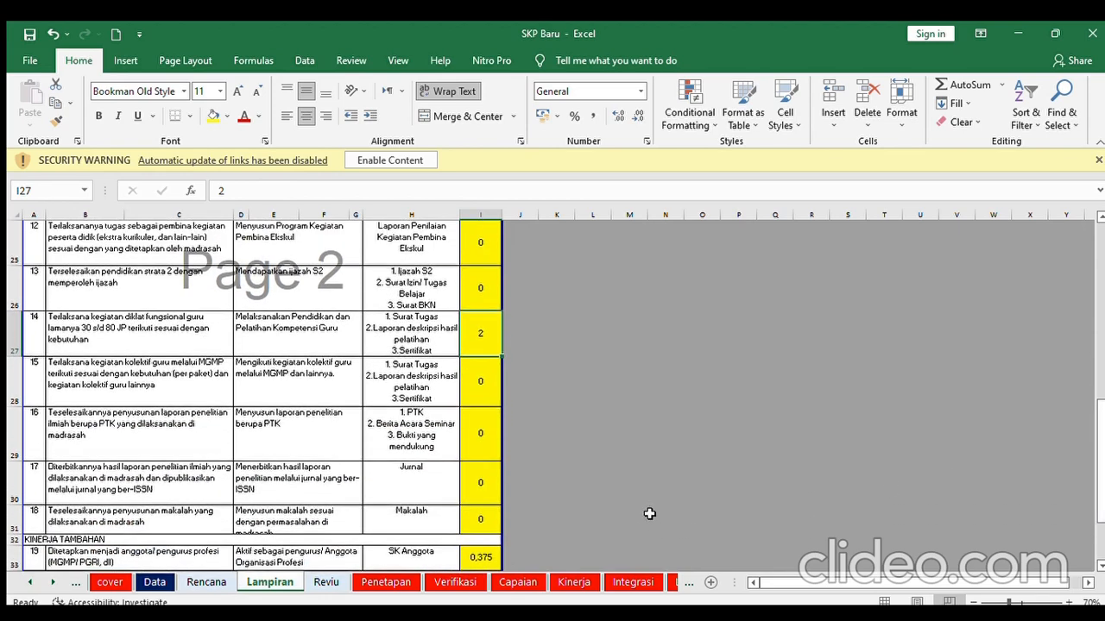
left_click(480, 557)
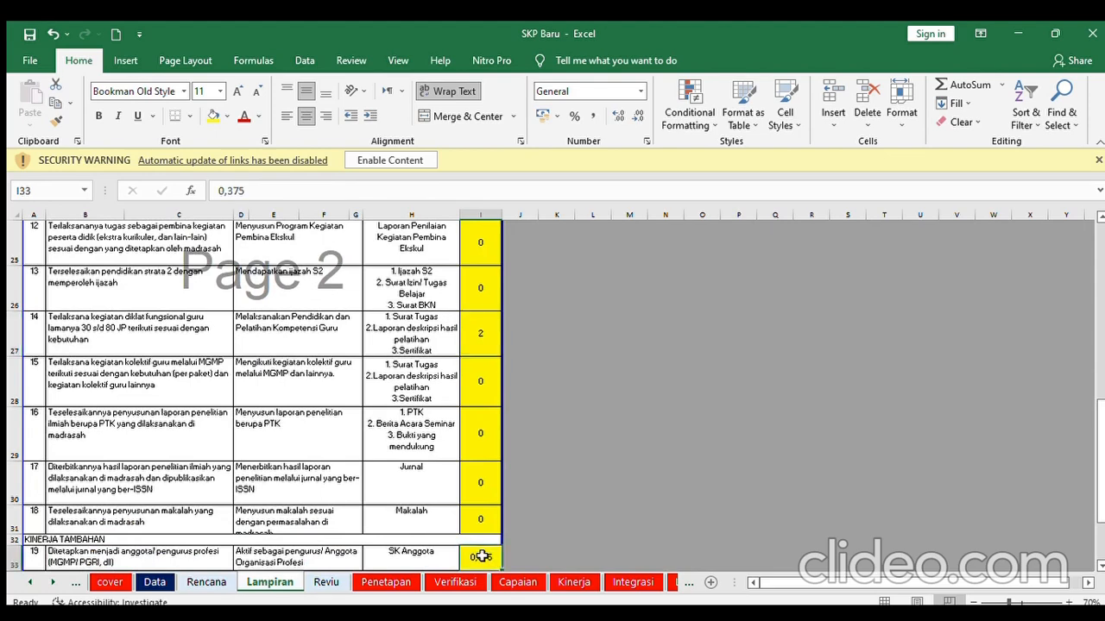
key("Down")
key("Down")
key("Down")
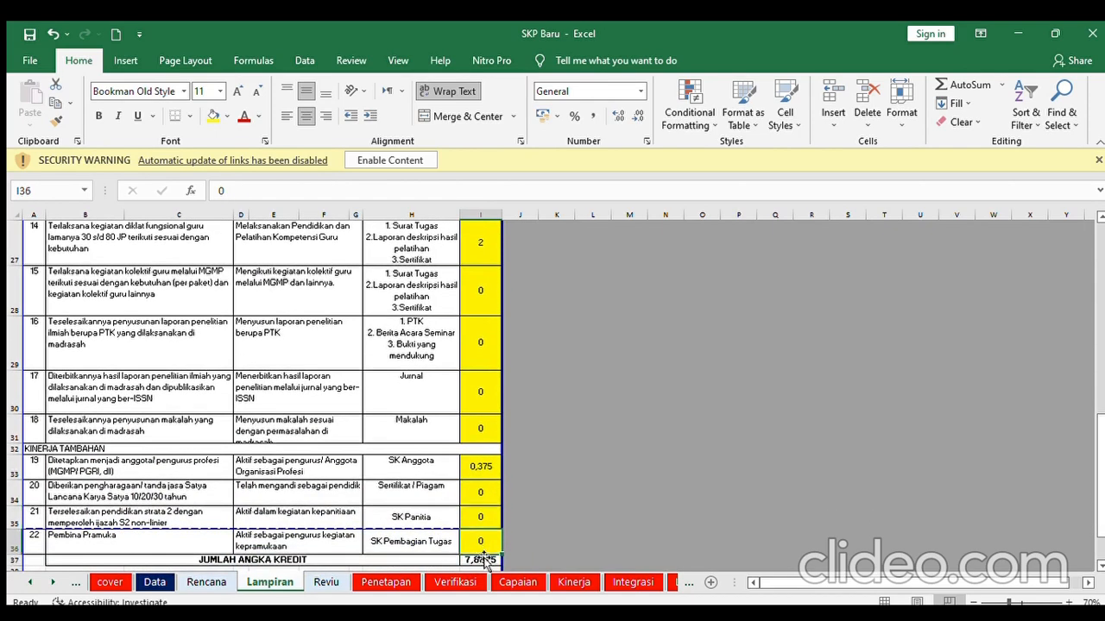
left_click(485, 465)
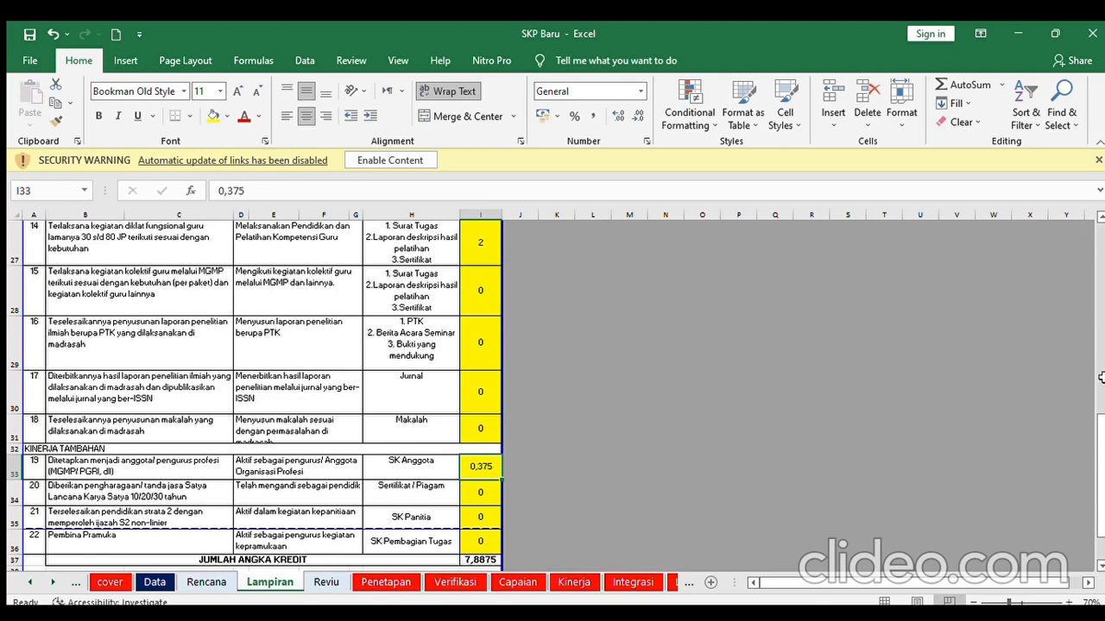
mouse_move(1099, 429)
left_mouse_down()
mouse_move(1099, 463)
mouse_move(1101, 233)
left_mouse_up()
scroll(387, 524, "down", 8)
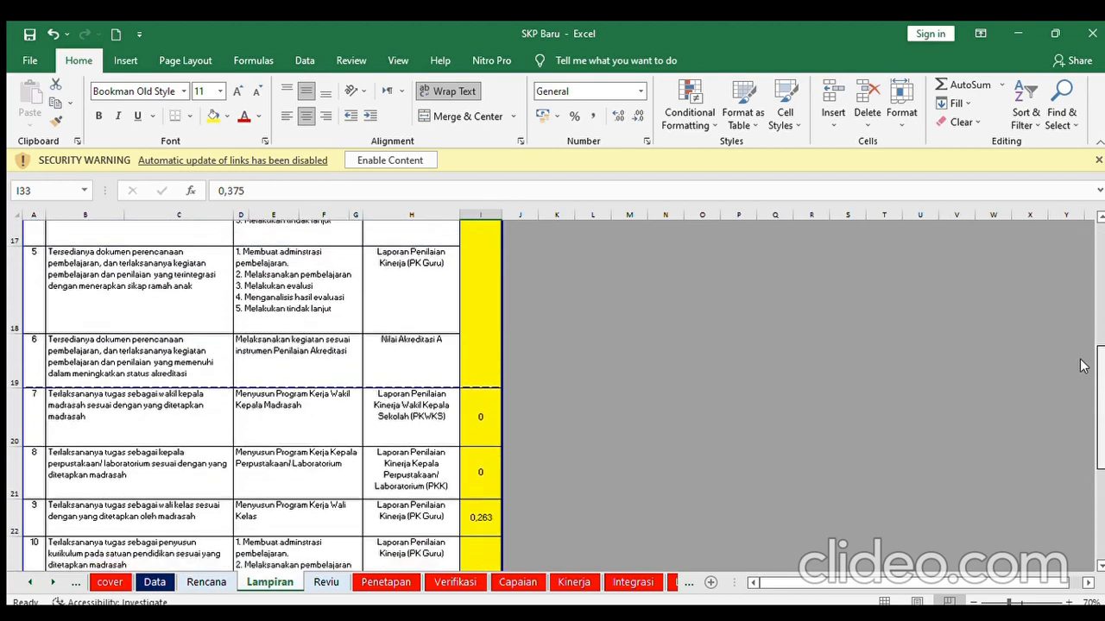
- Scroll through the Reviu sheet, then move on to the Penetapan sheet
left_click(327, 582)
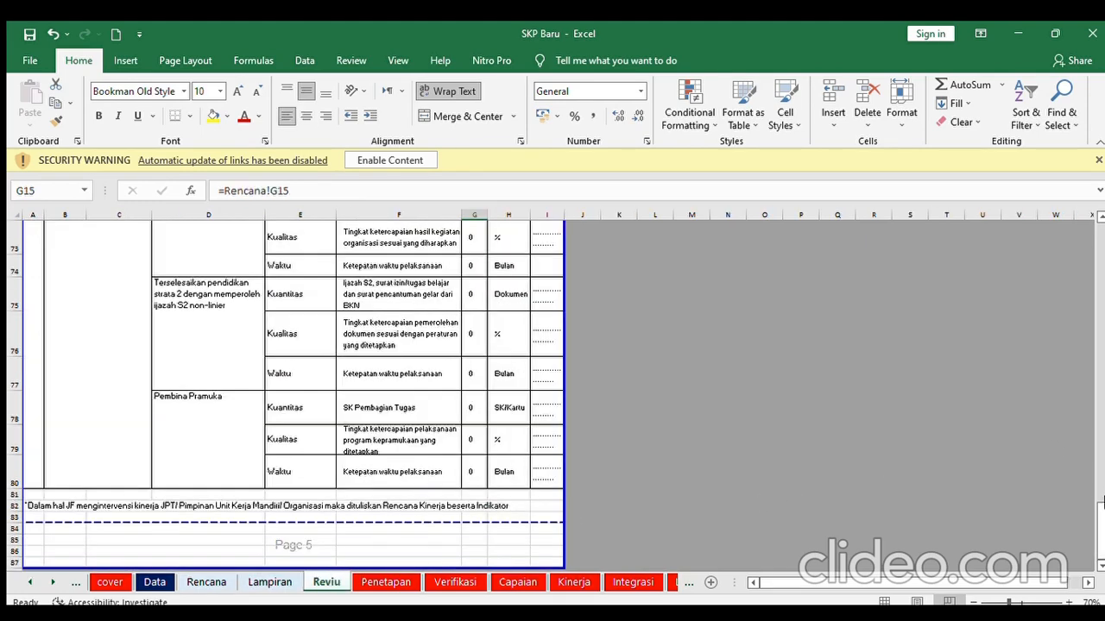
left_click_drag(1101, 501, 1102, 233)
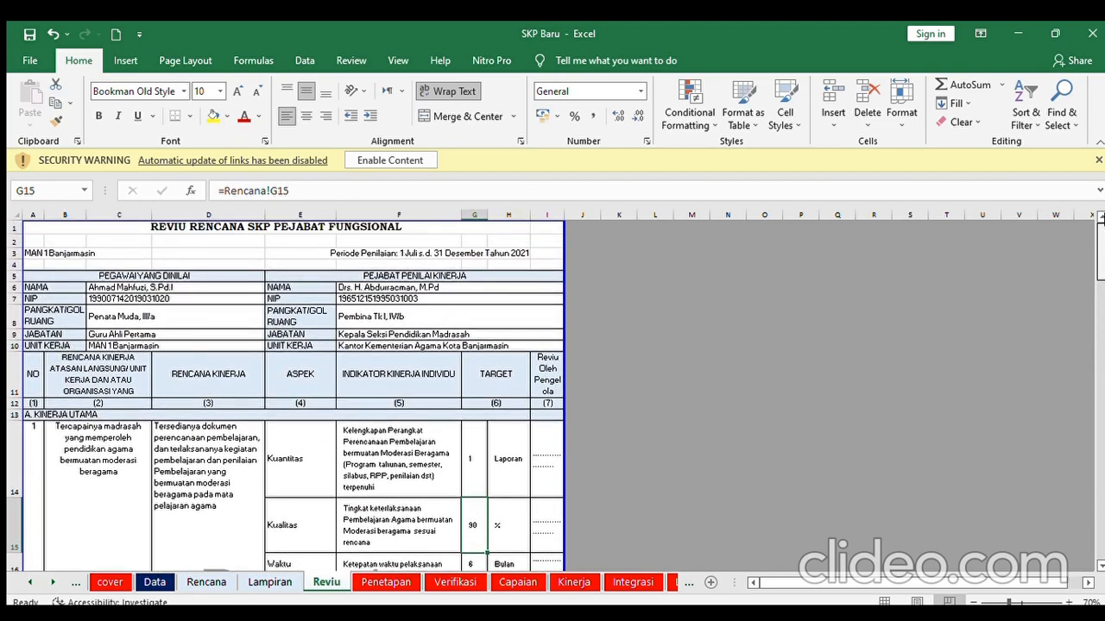
left_click_drag(1101, 231, 1101, 404)
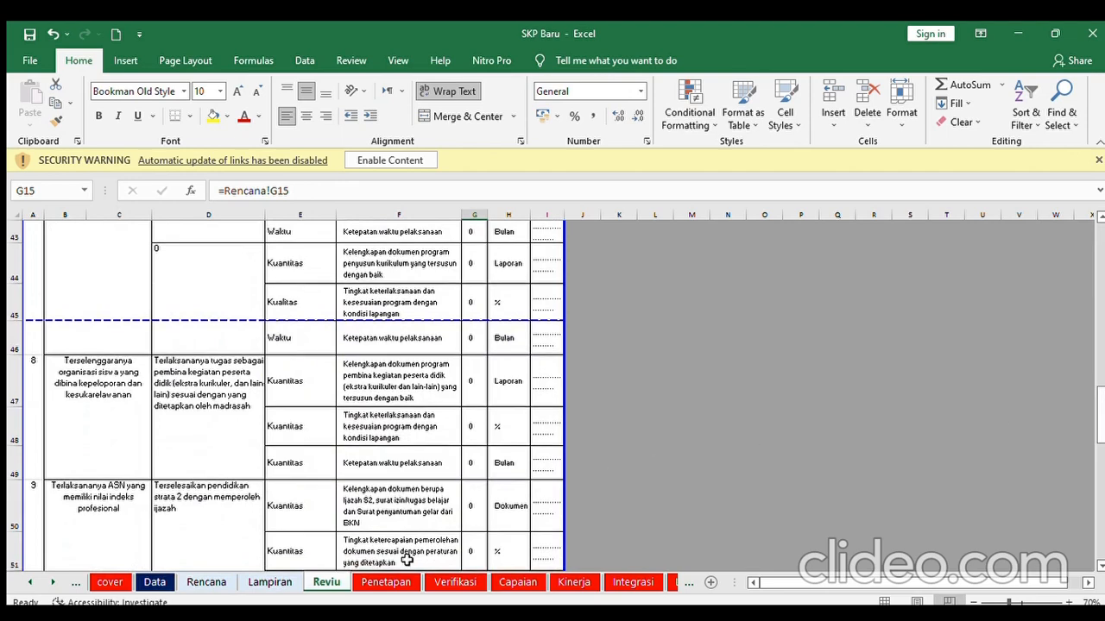
left_click(386, 583)
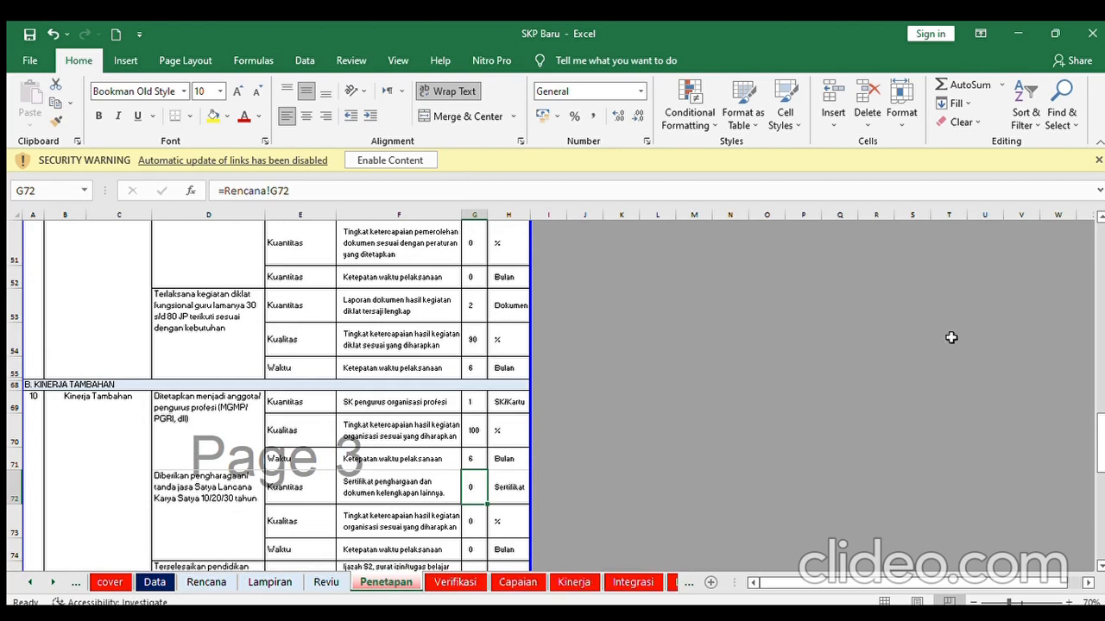
- Step down Penetapan's target column from G14 until zero-target rows 32–37 are visible
left_click_drag(1100, 438, 1101, 257)
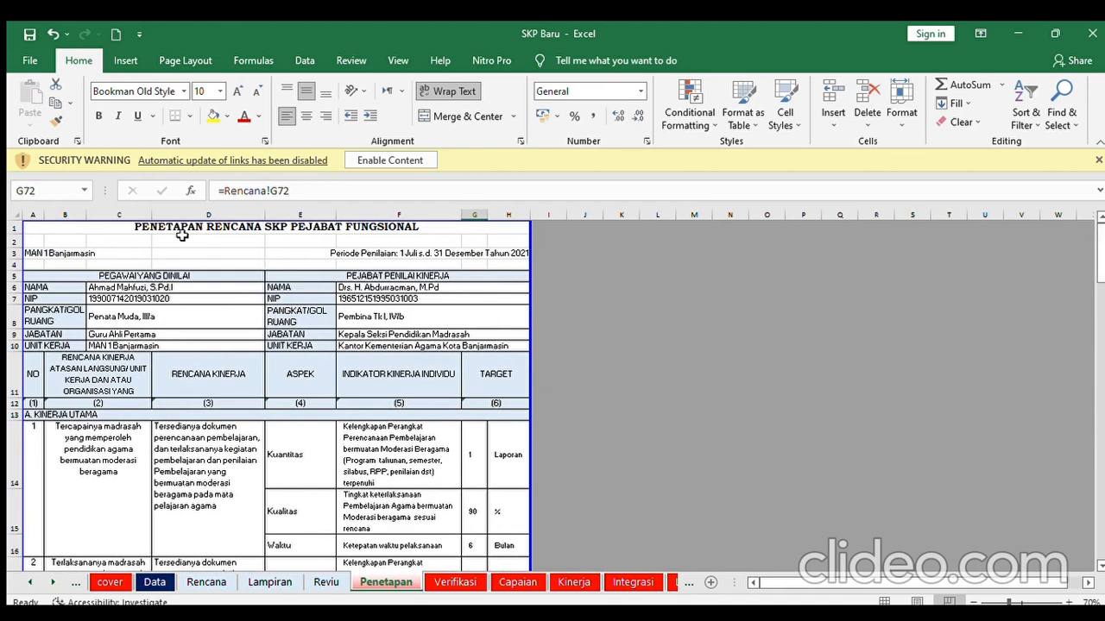
left_click(472, 459)
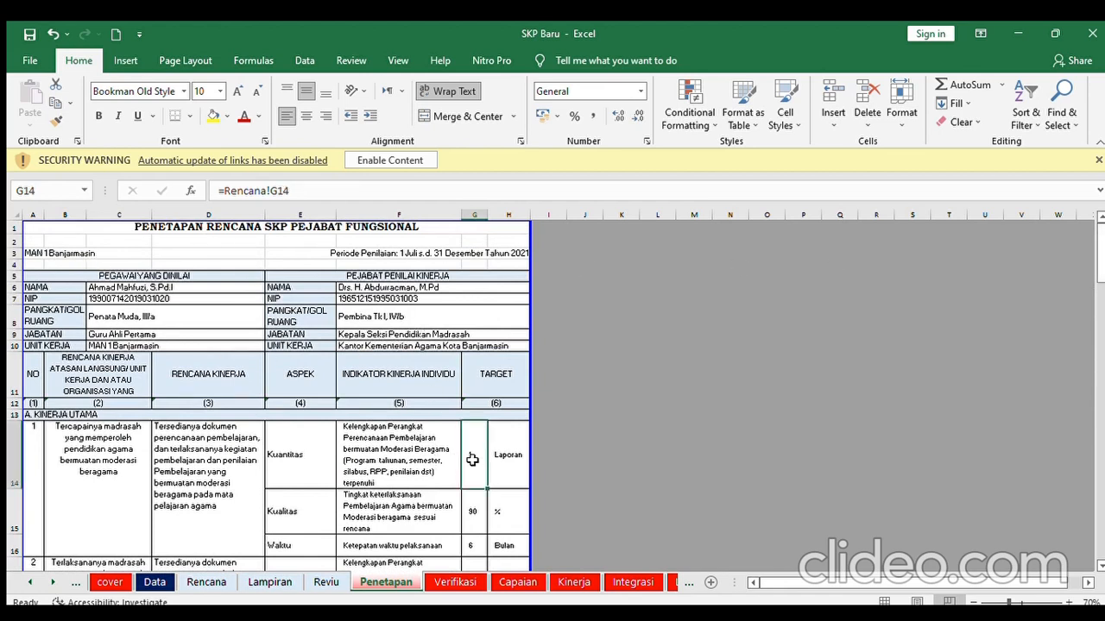
key("Down")
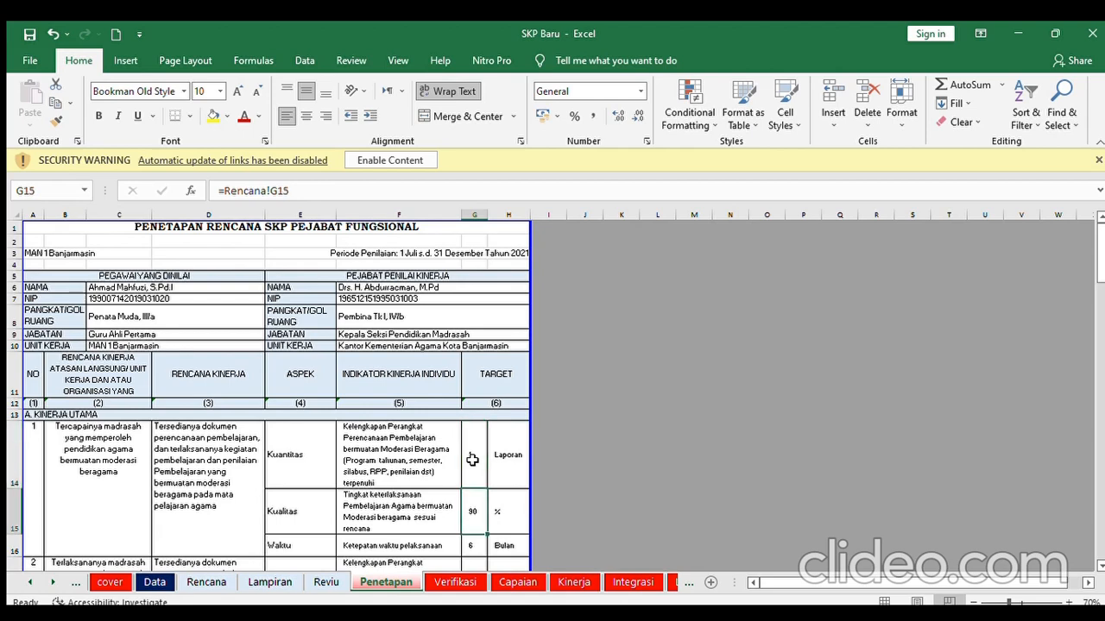
key("Down")
key("Down")
key("Down")
key("Down")
key("Down")
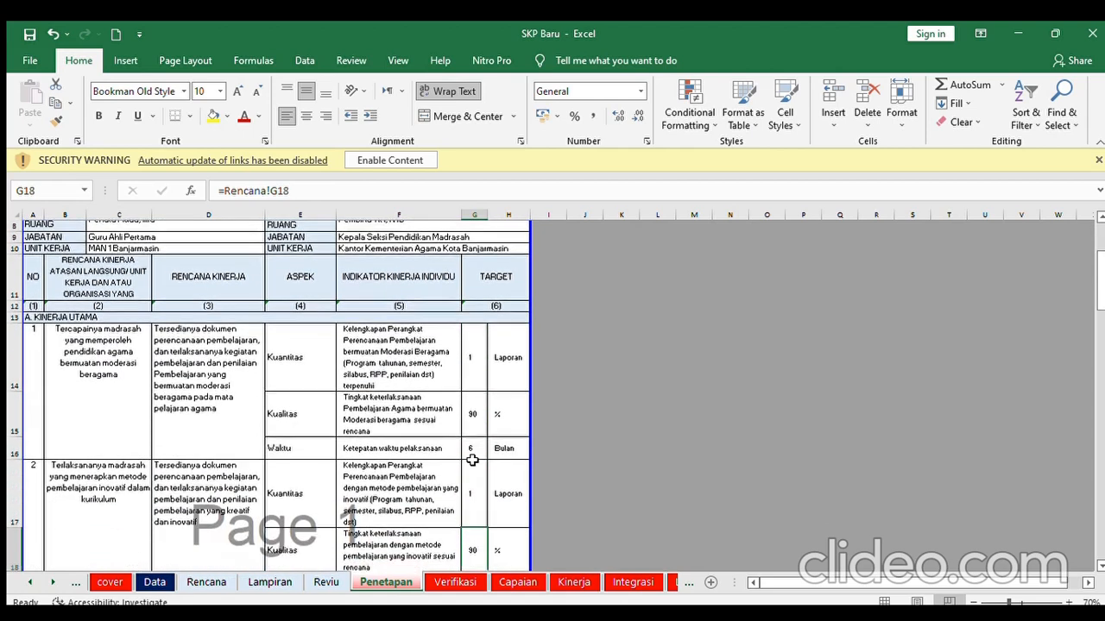
key("Down")
key("Down")
key("Down")
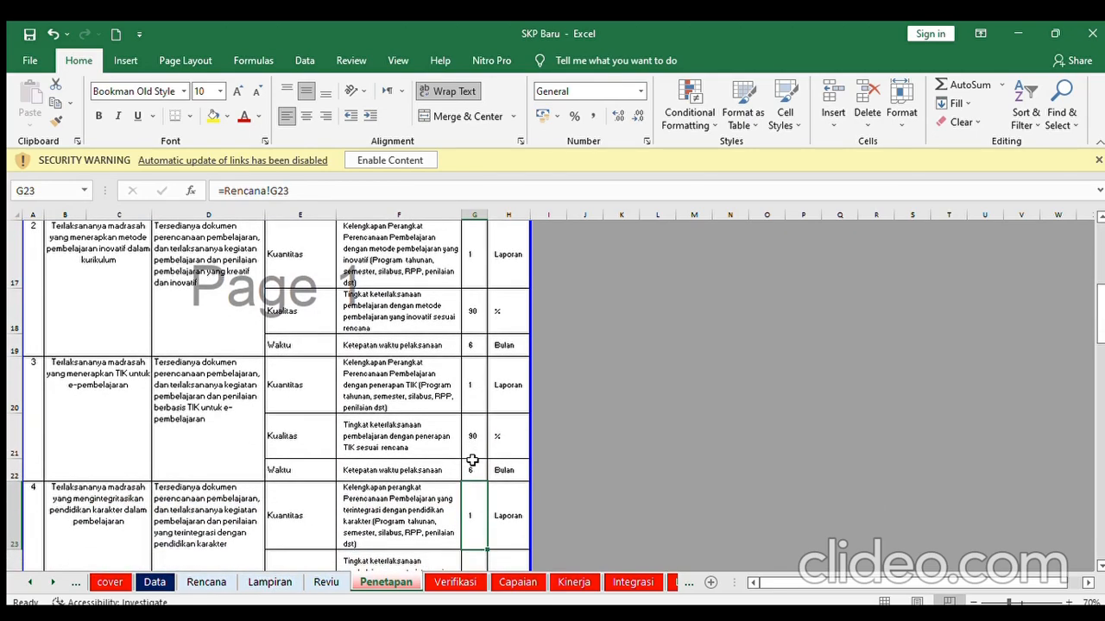
key("Down")
key("Down")
key("Down")
key("Down")
key("Down")
key("Down")
key("Down")
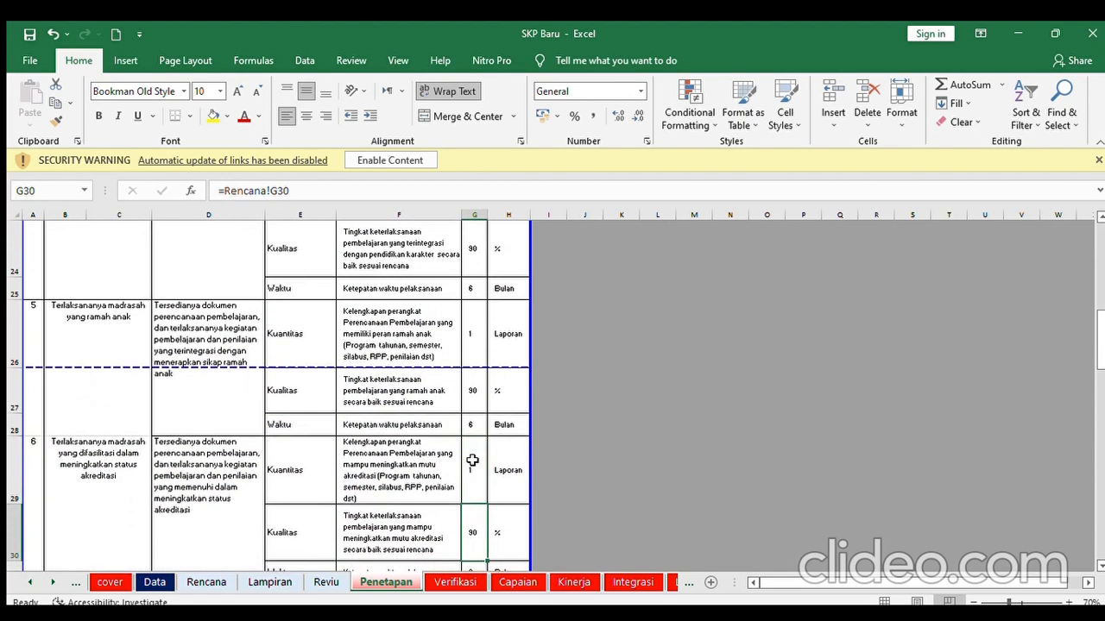
key("Down")
key("Down")
key("Down")
key("Down")
key("Down")
key("Down")
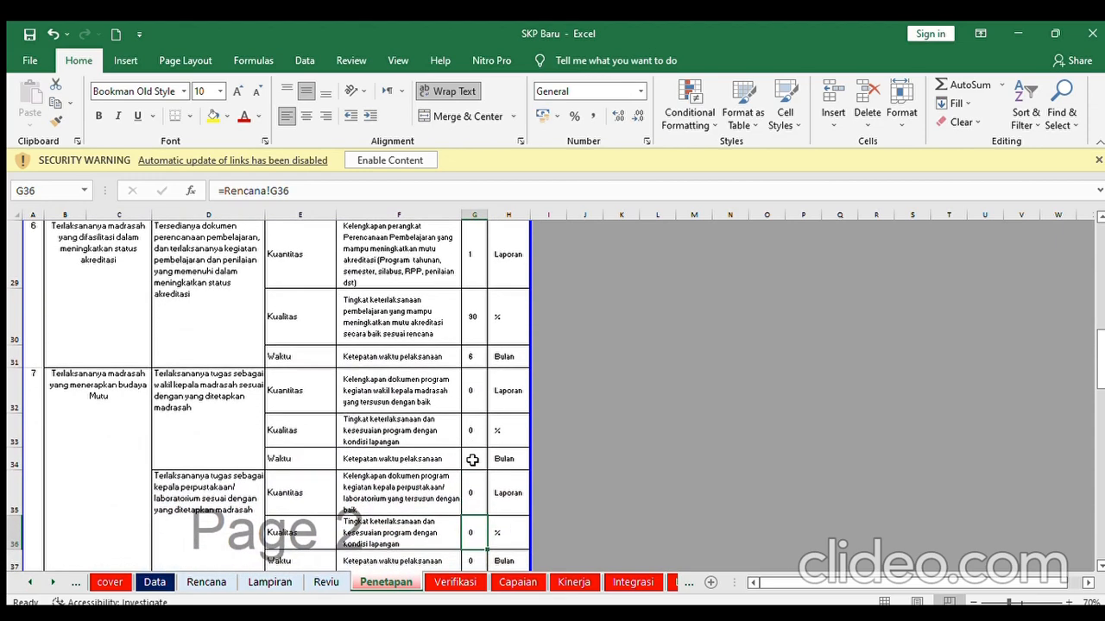
key("Down")
key("Down")
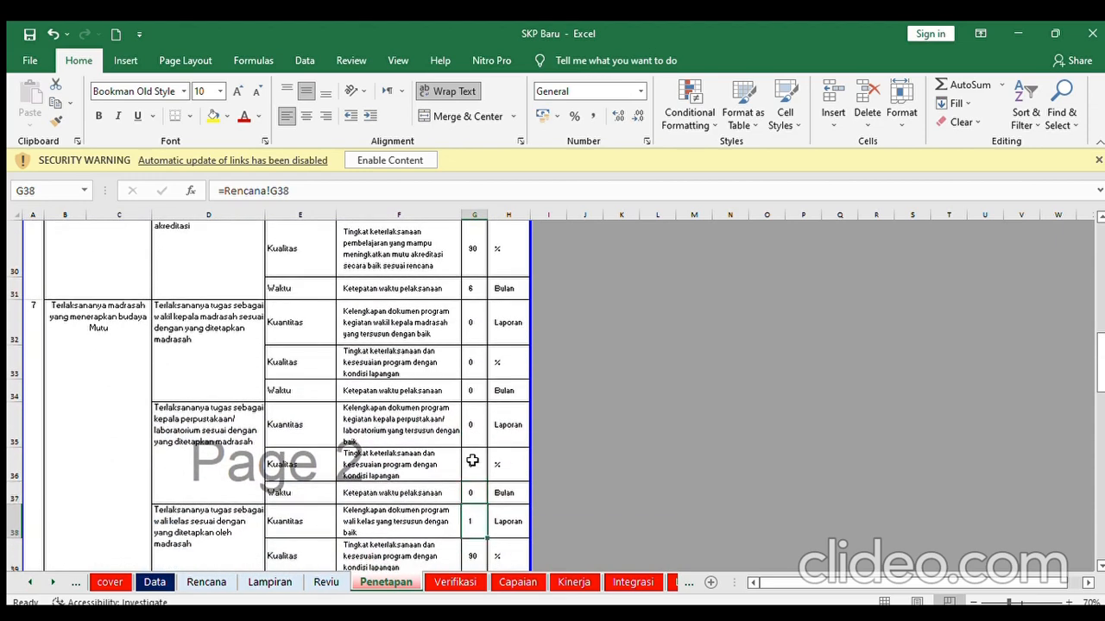
- Hide Penetapan's zero-target rows 32–37 and 41–52
left_click(13, 322)
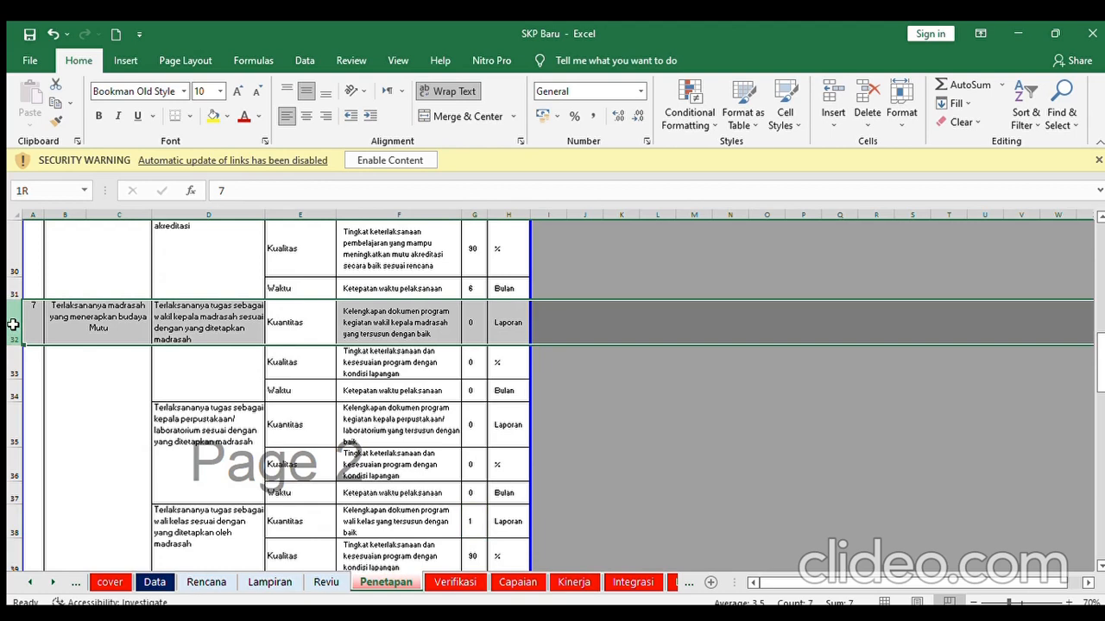
left_click_drag(13, 324, 7, 487)
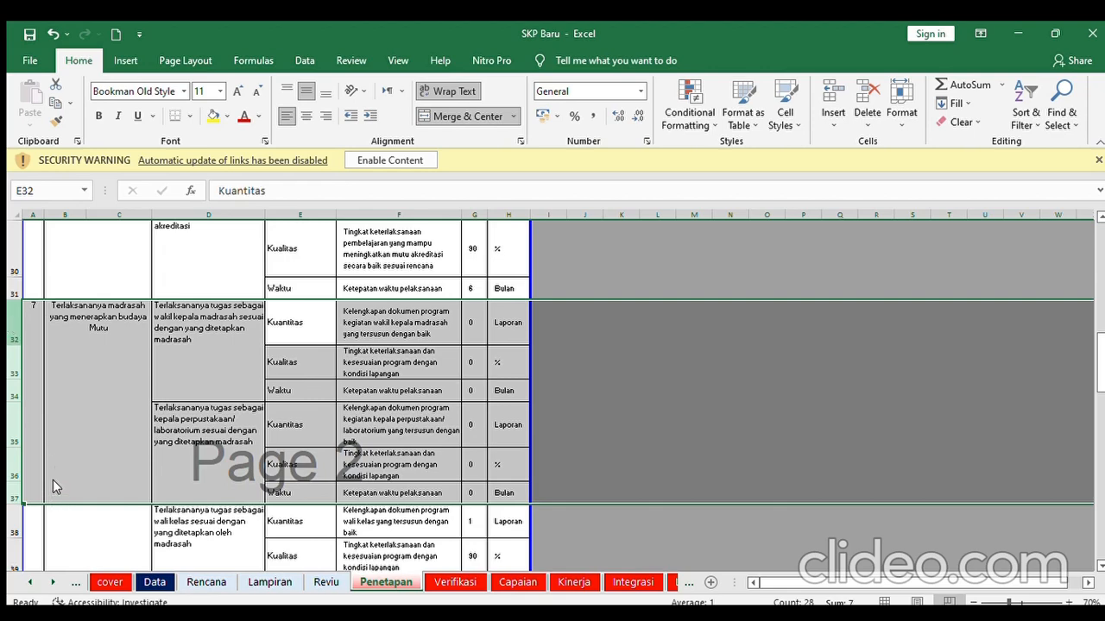
key("ctrl+9")
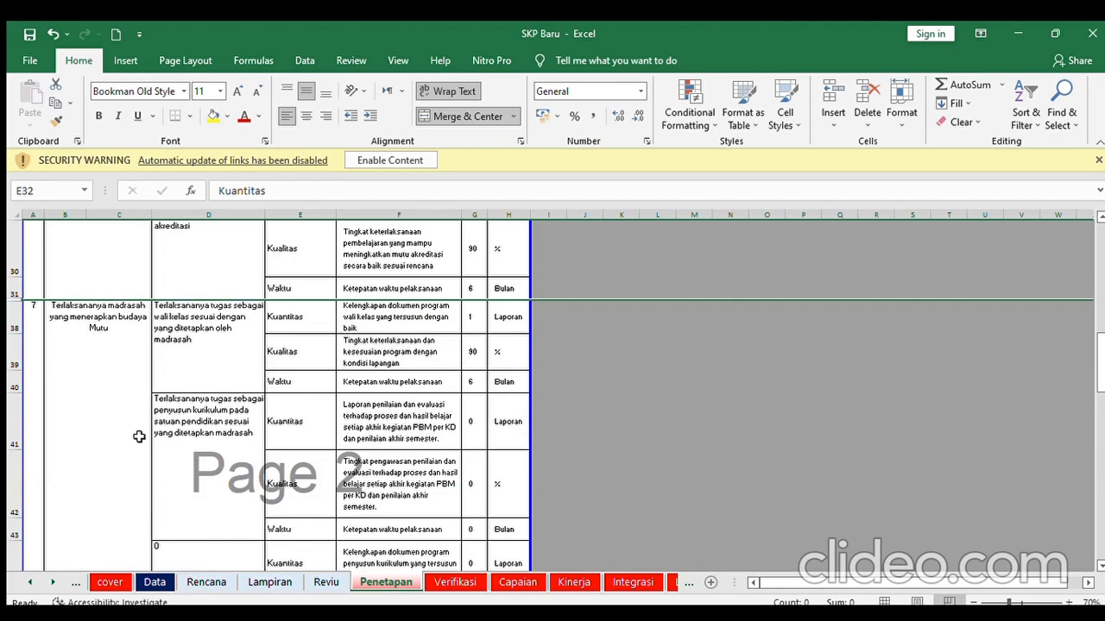
left_click_drag(15, 418, 30, 448)
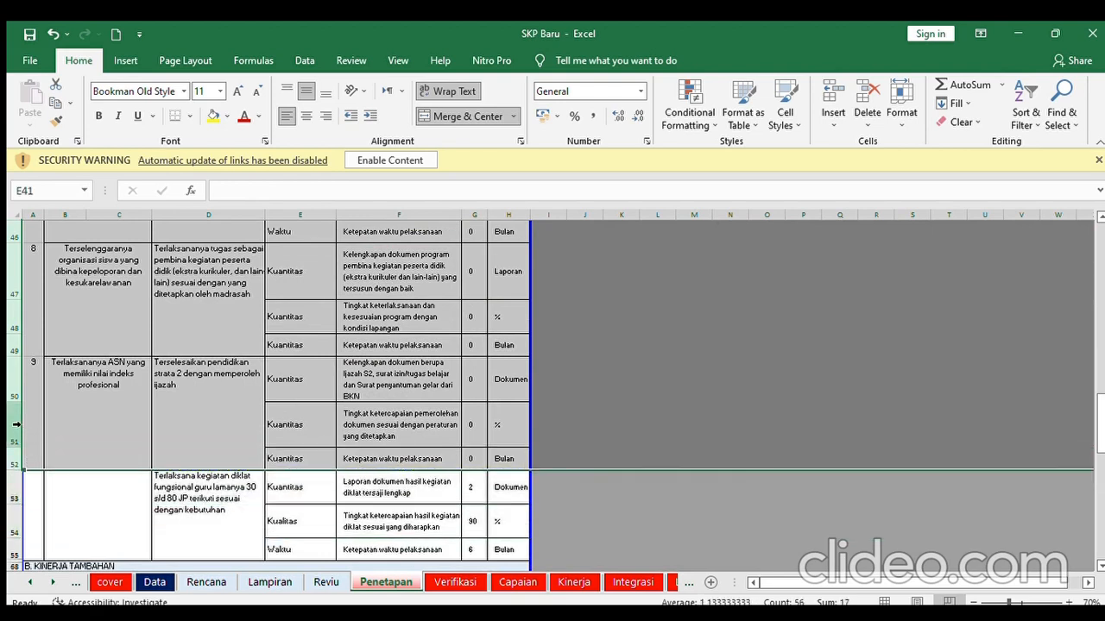
left_click(39, 284)
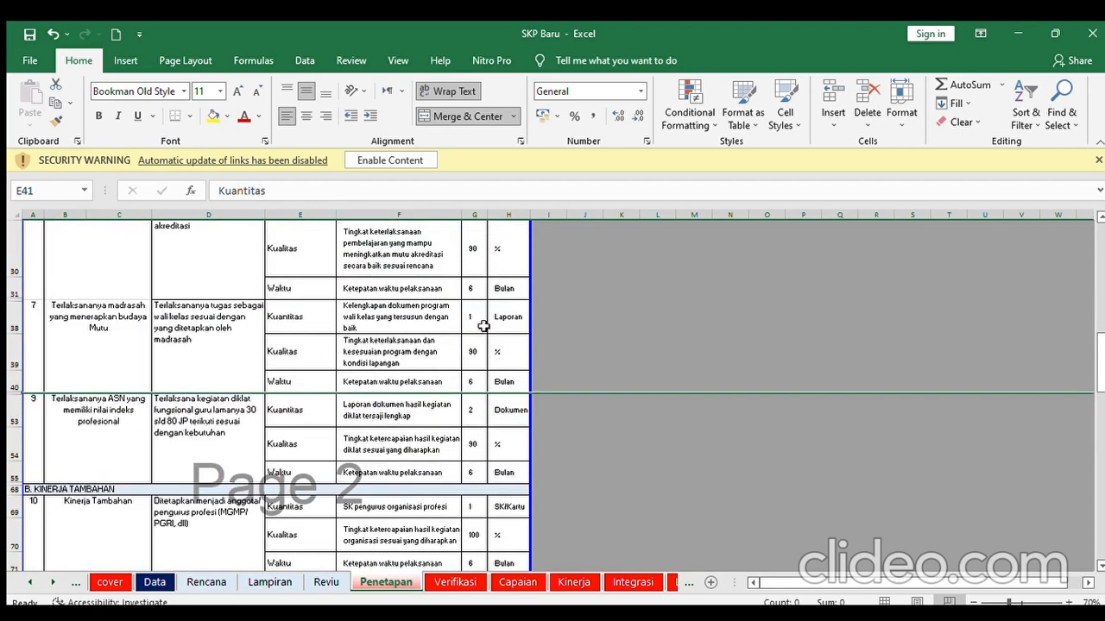
- Select and hide the zero-target rows 72–80 in the Kinerja Tambahan section
left_click(1098, 566)
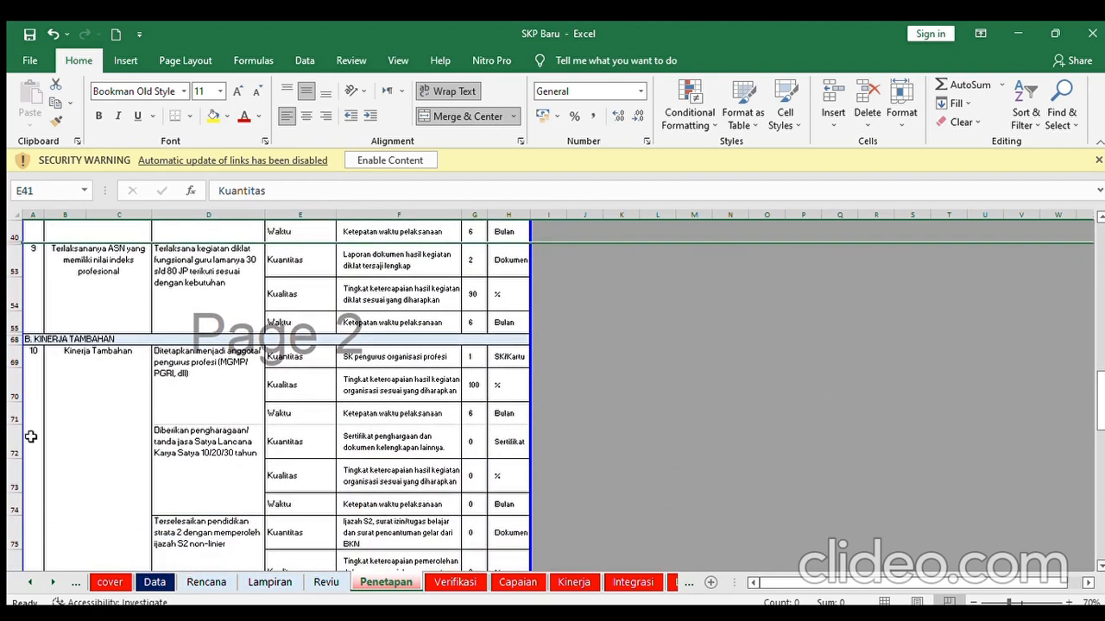
left_click_drag(14, 448, 6, 529)
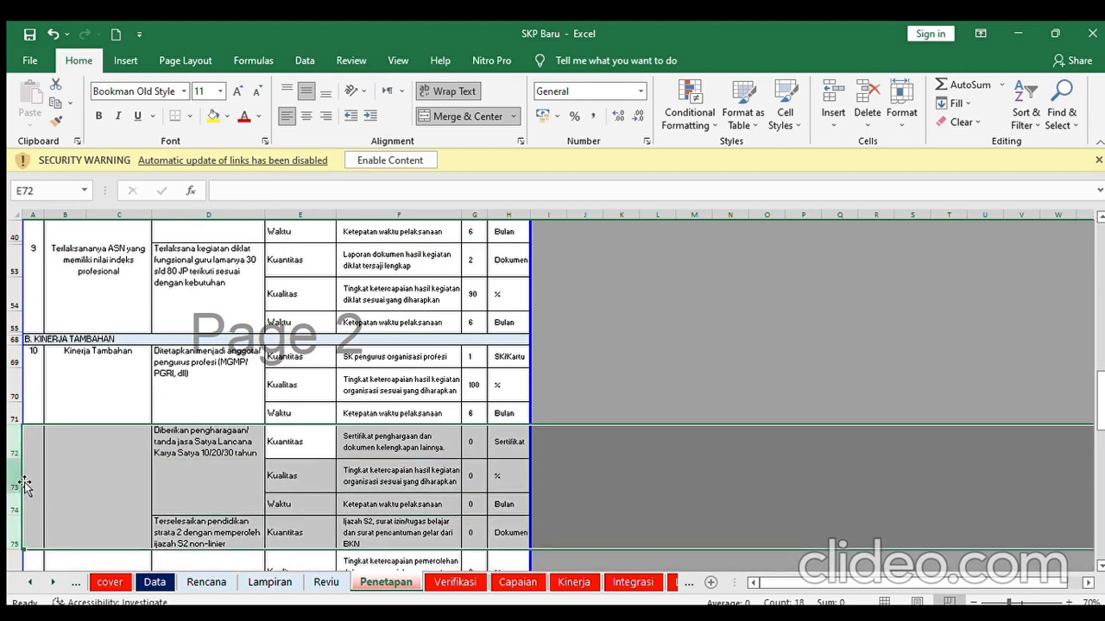
left_click_drag(10, 443, 12, 556)
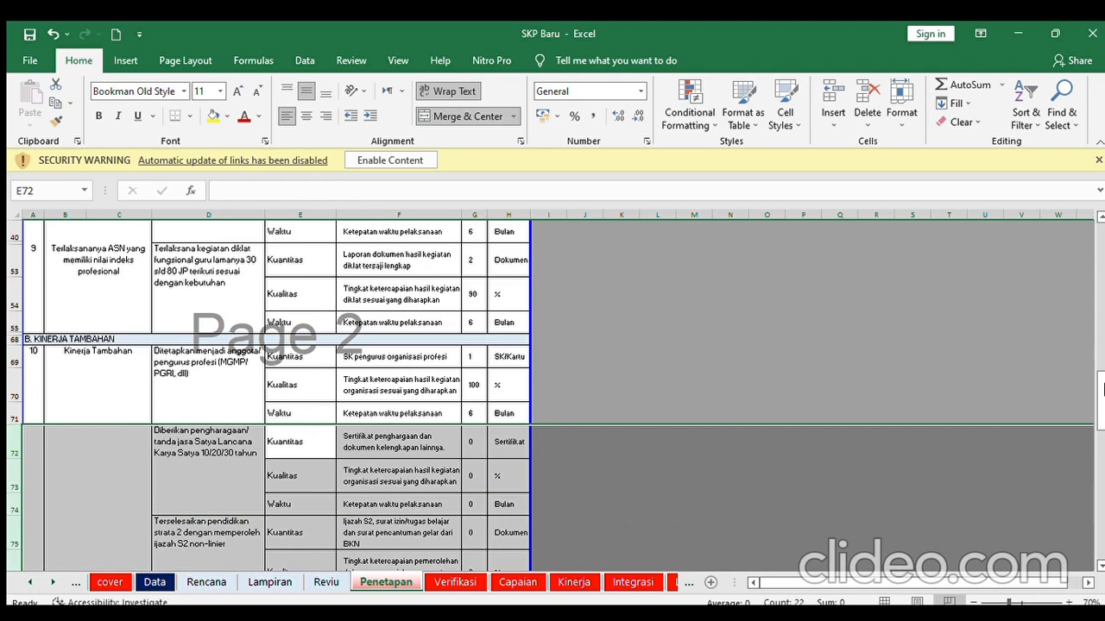
left_click_drag(1101, 395, 1082, 509)
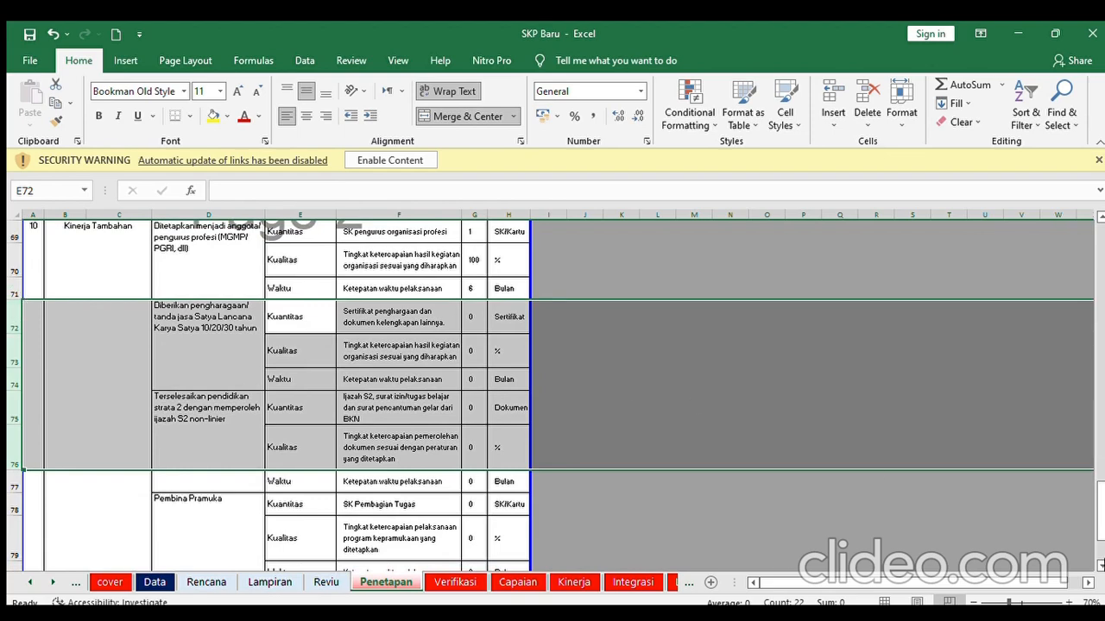
scroll(69, 302, "down", 1)
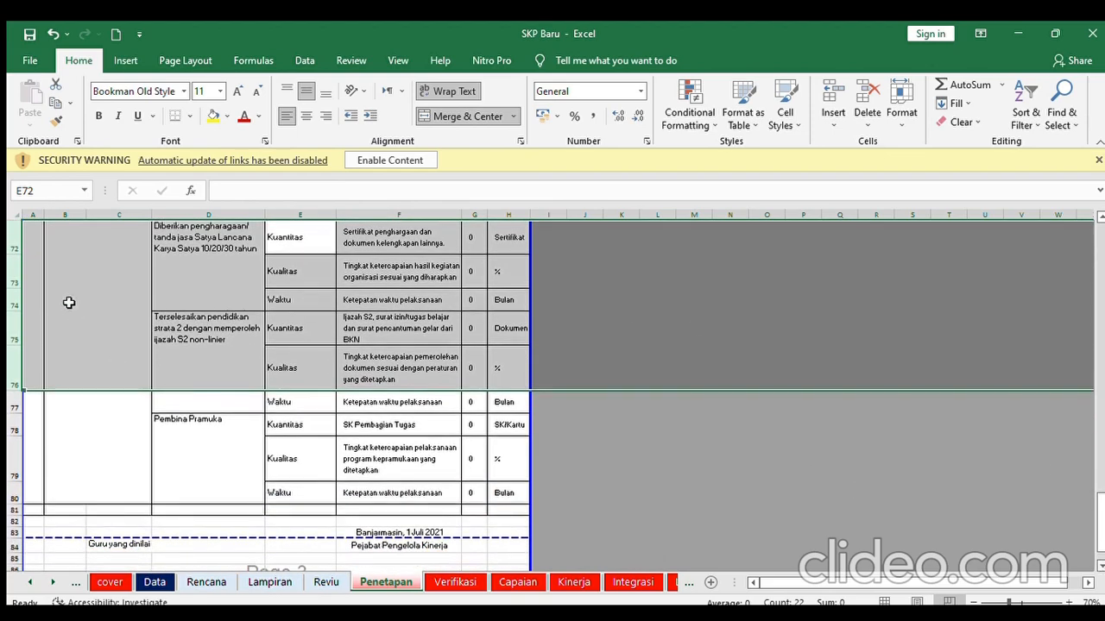
left_click(12, 247)
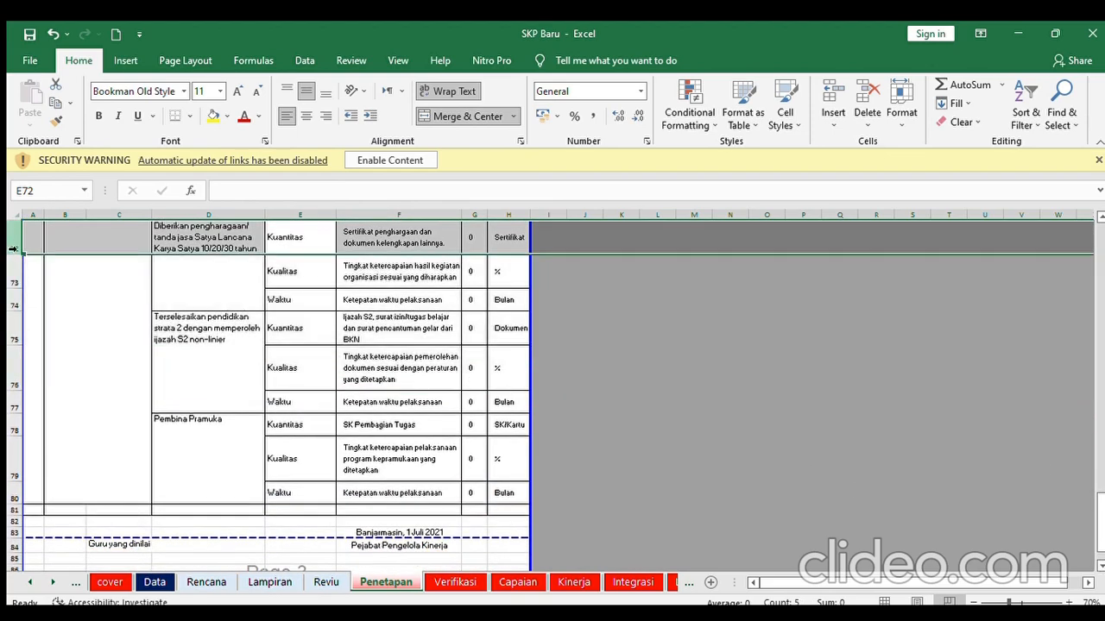
left_click_drag(19, 248, 6, 497)
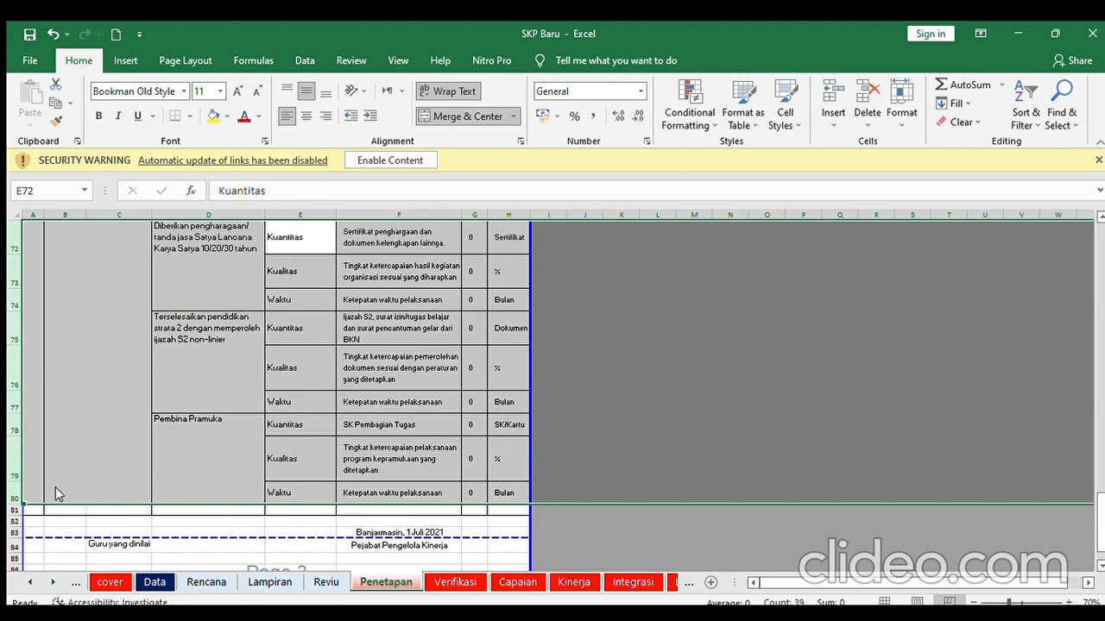
scroll(51, 483, "down", 3)
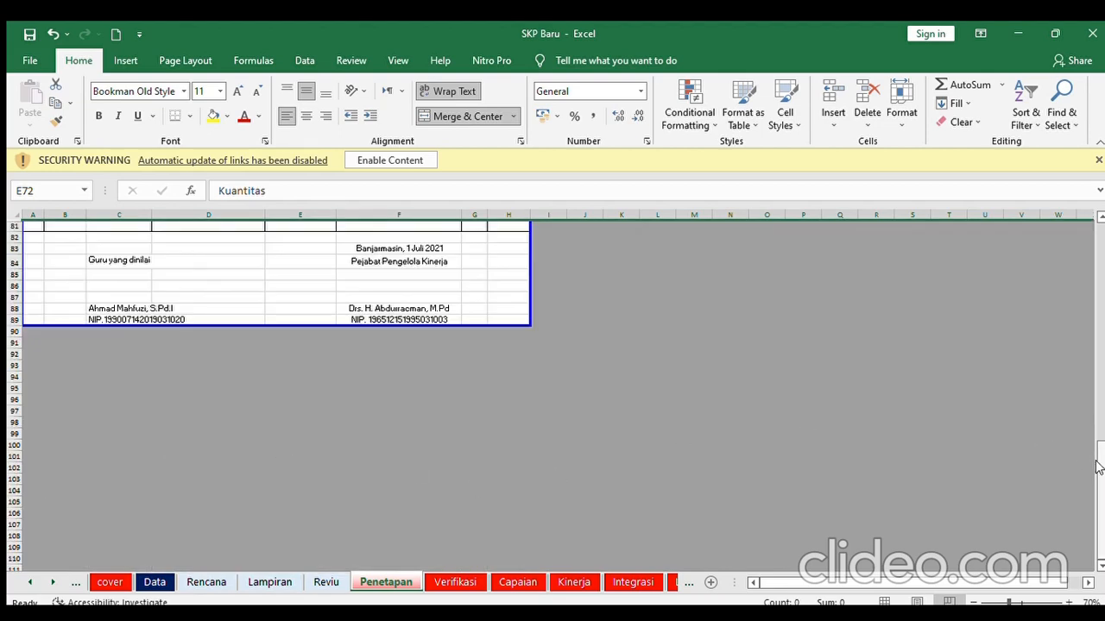
scroll(1094, 462, "up", 2)
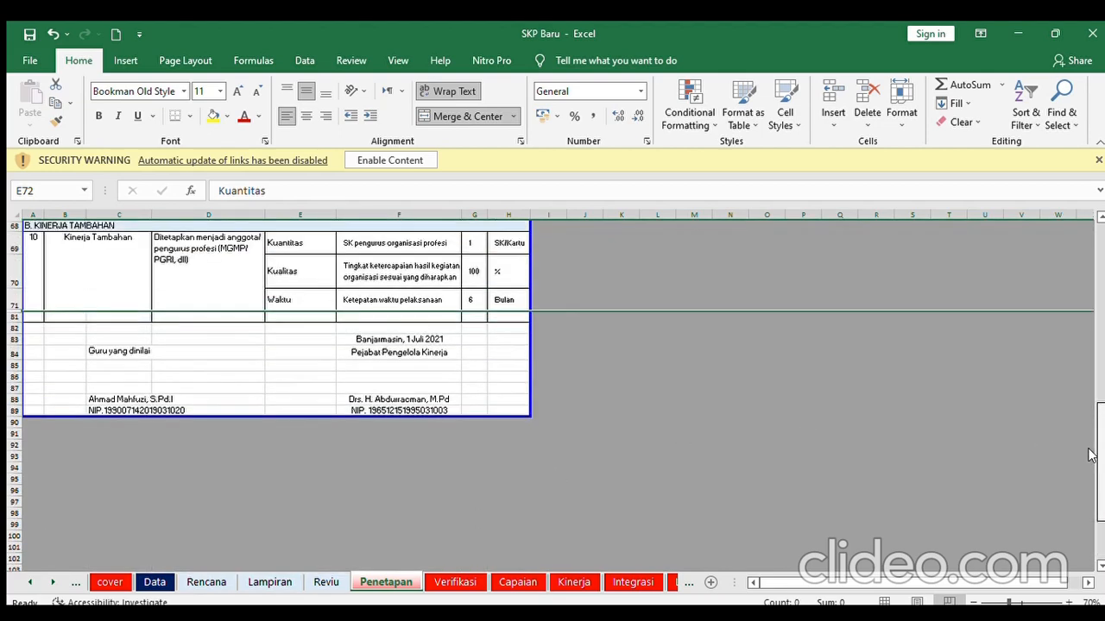
left_click_drag(1091, 456, 1093, 229)
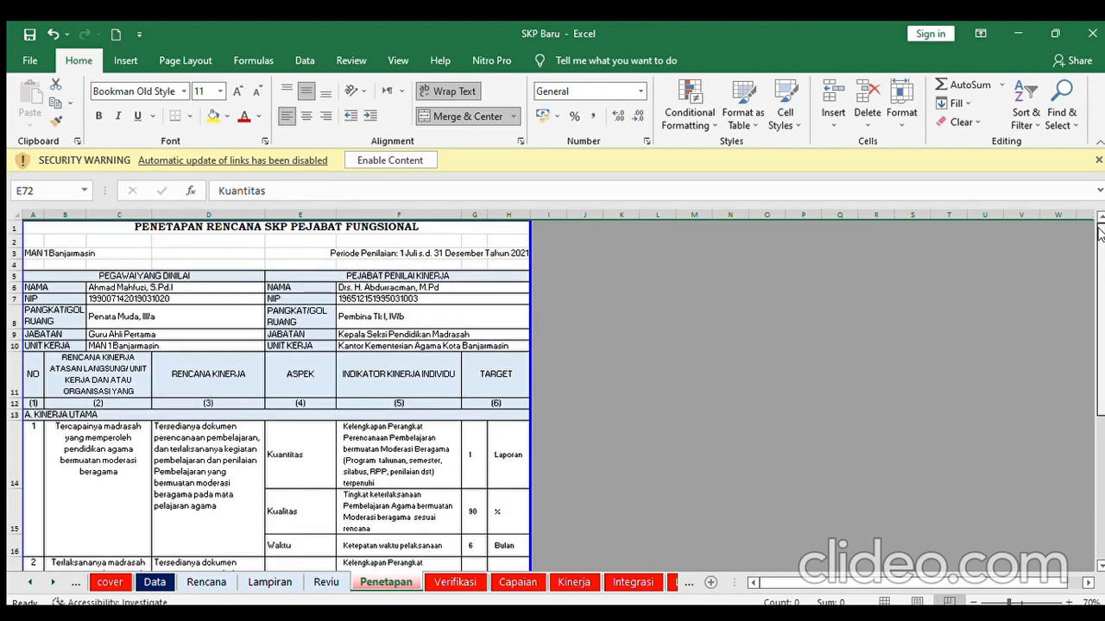
left_click(501, 448)
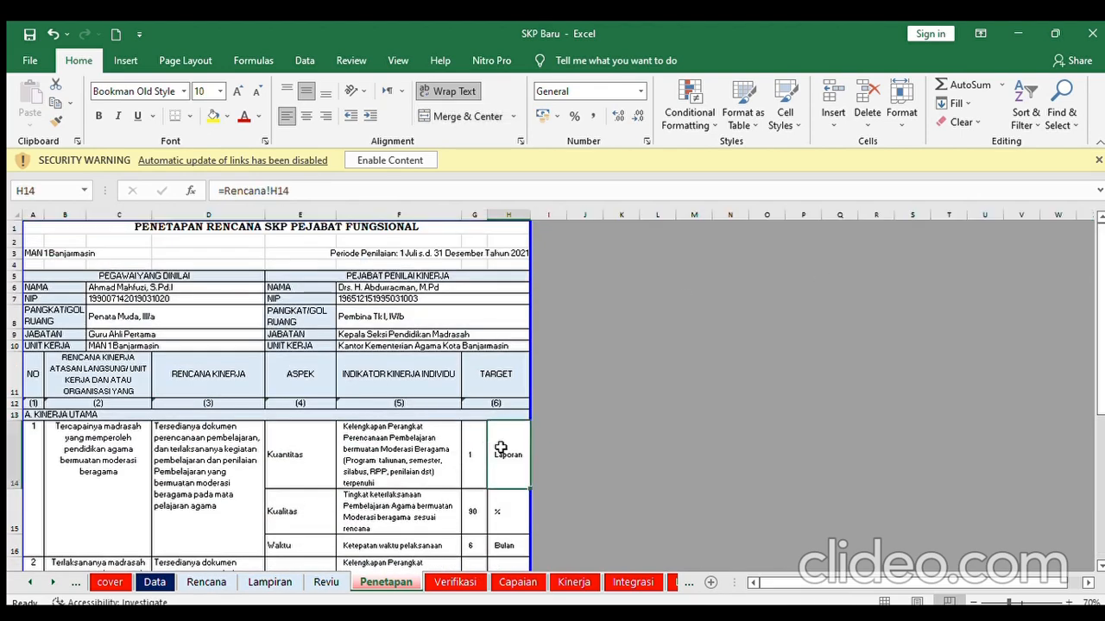
key("Down")
key("Down")
key("Down")
key("Down")
key("Down")
key("Down")
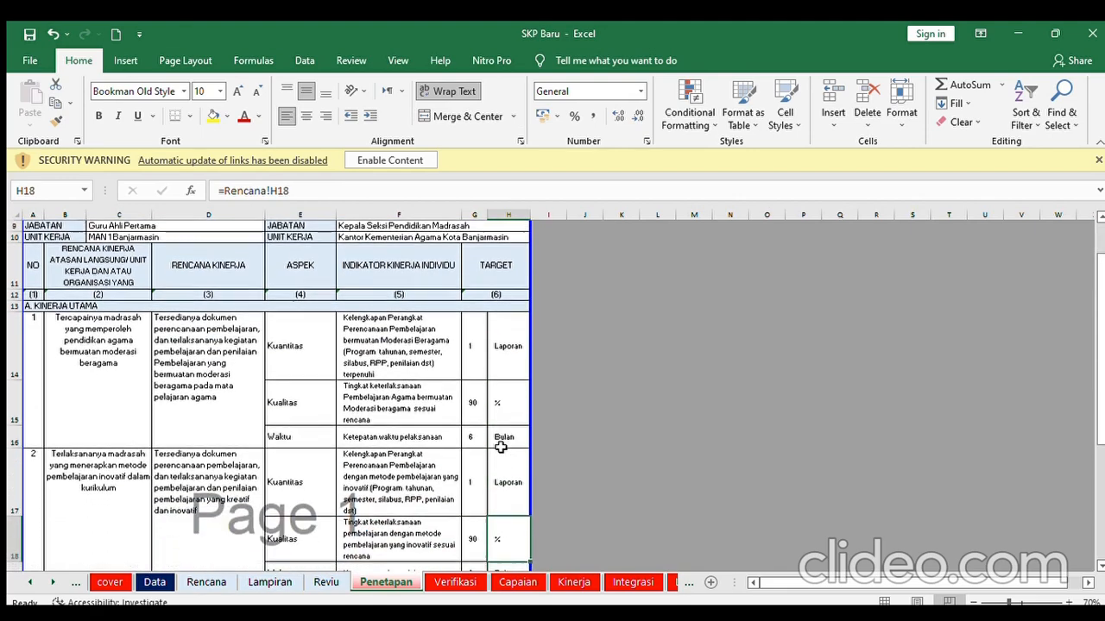
key("Down")
key("Down")
key("Down")
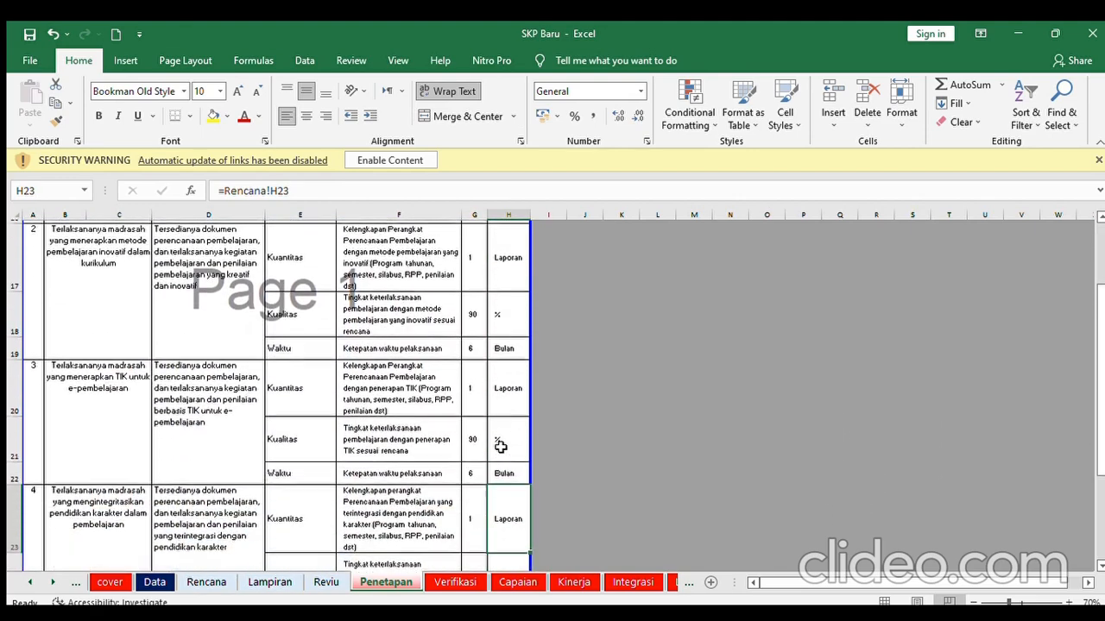
key("Left")
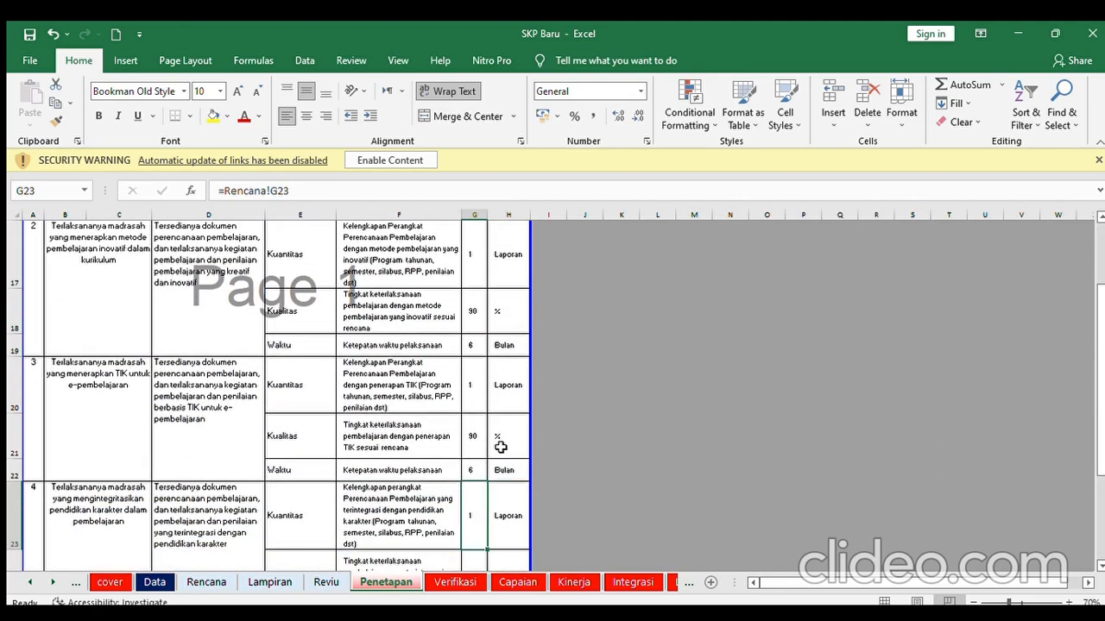
key("Down")
key("Down")
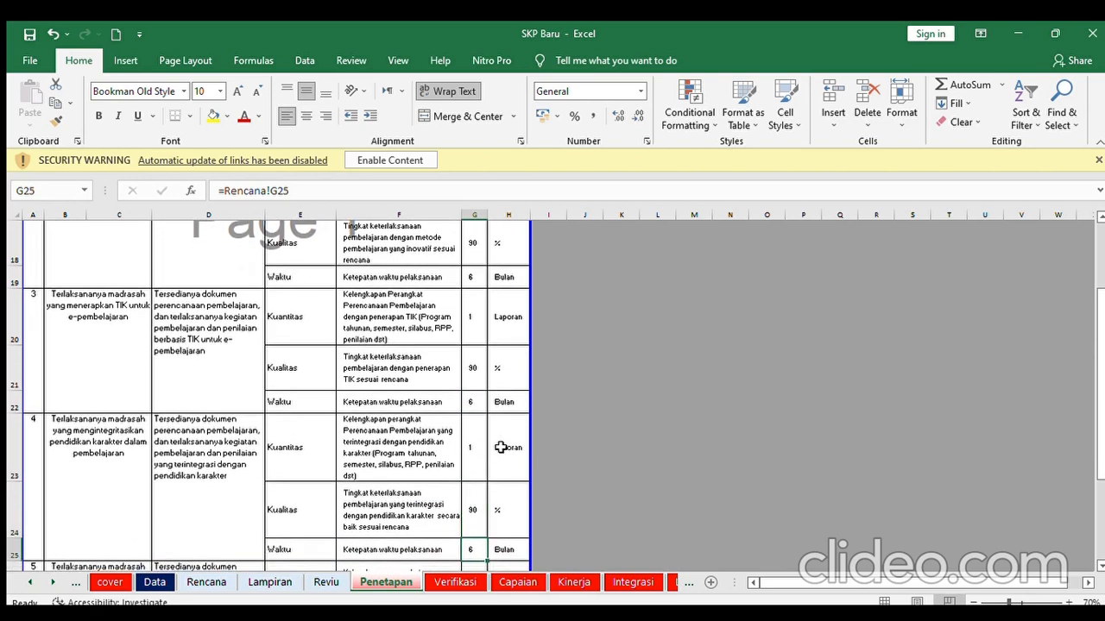
key("Down")
key("Down")
key("Down")
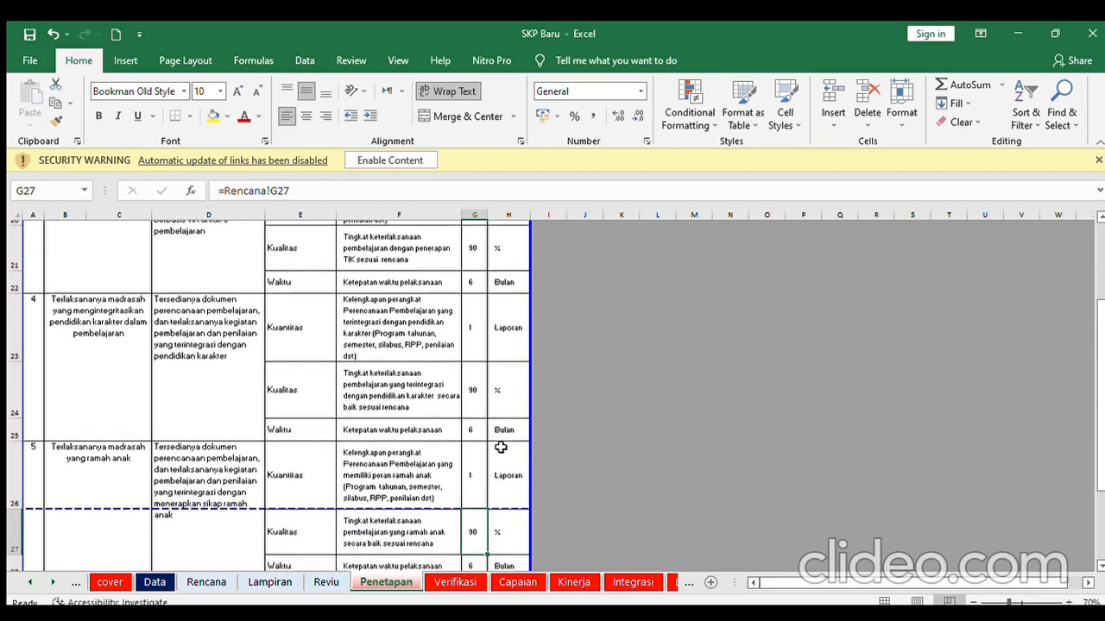
key("Down")
key("Down")
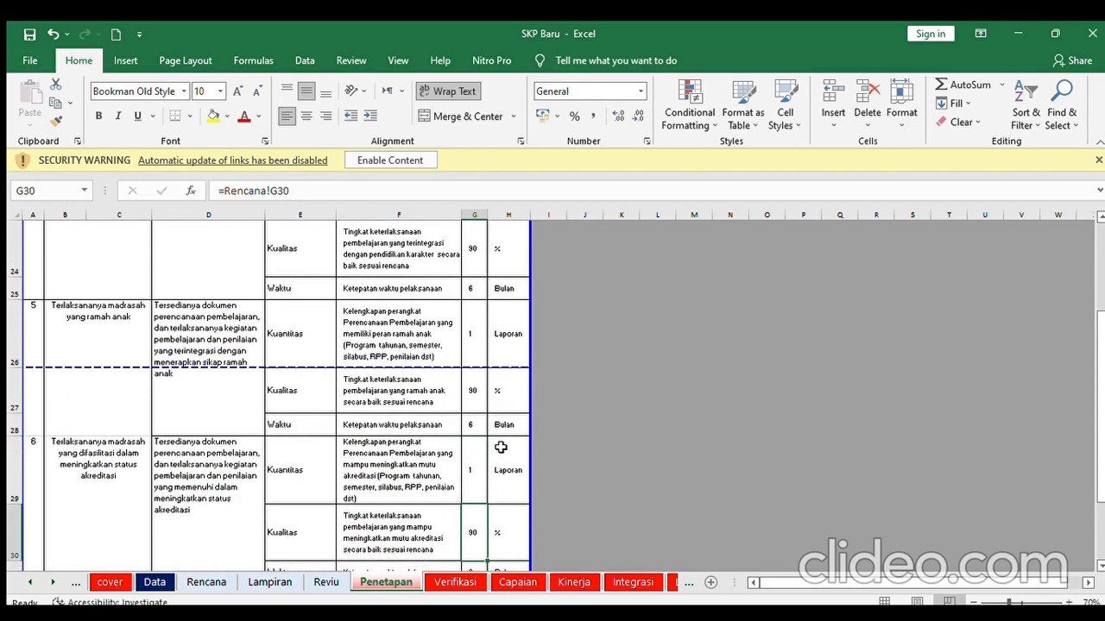
key("Down")
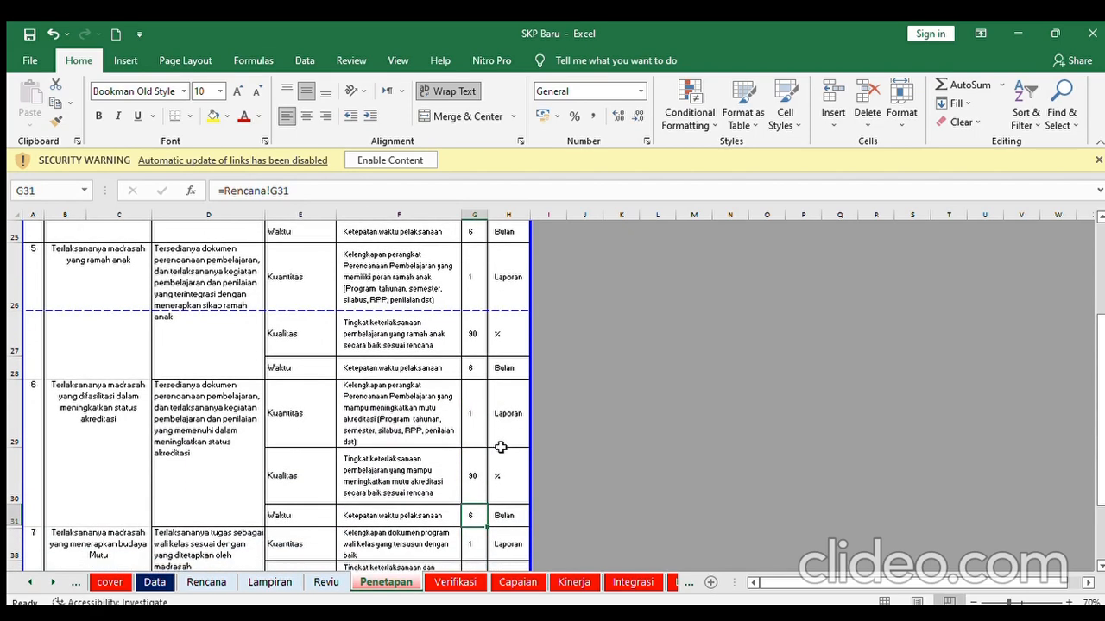
key("Down")
key("Down")
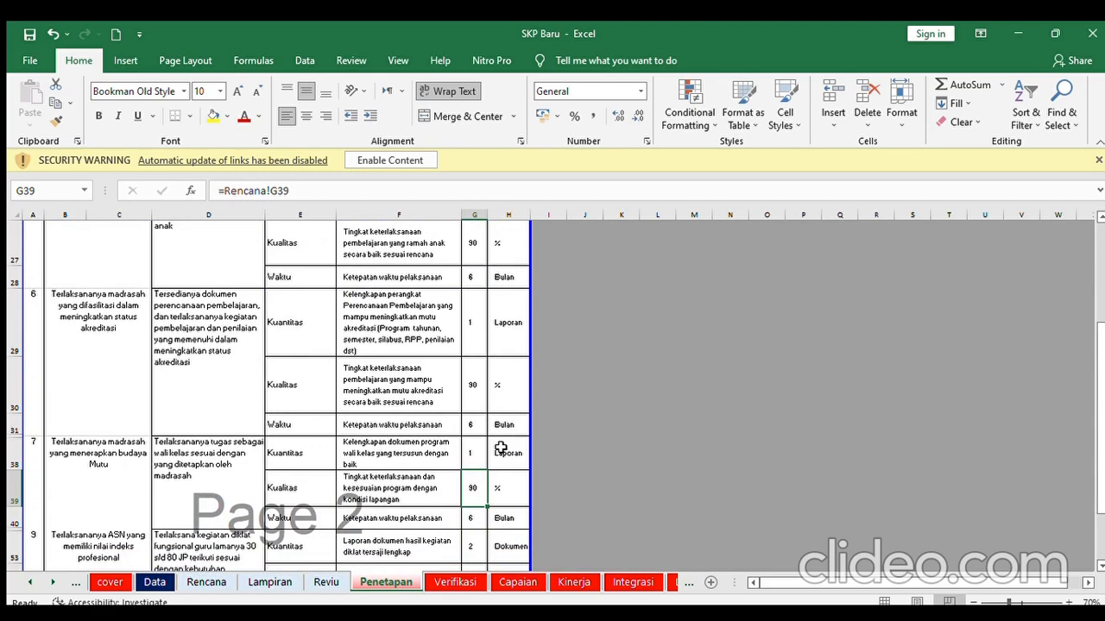
key("Down")
key("Down")
key("Down")
key("Down")
key("Down")
key("Down")
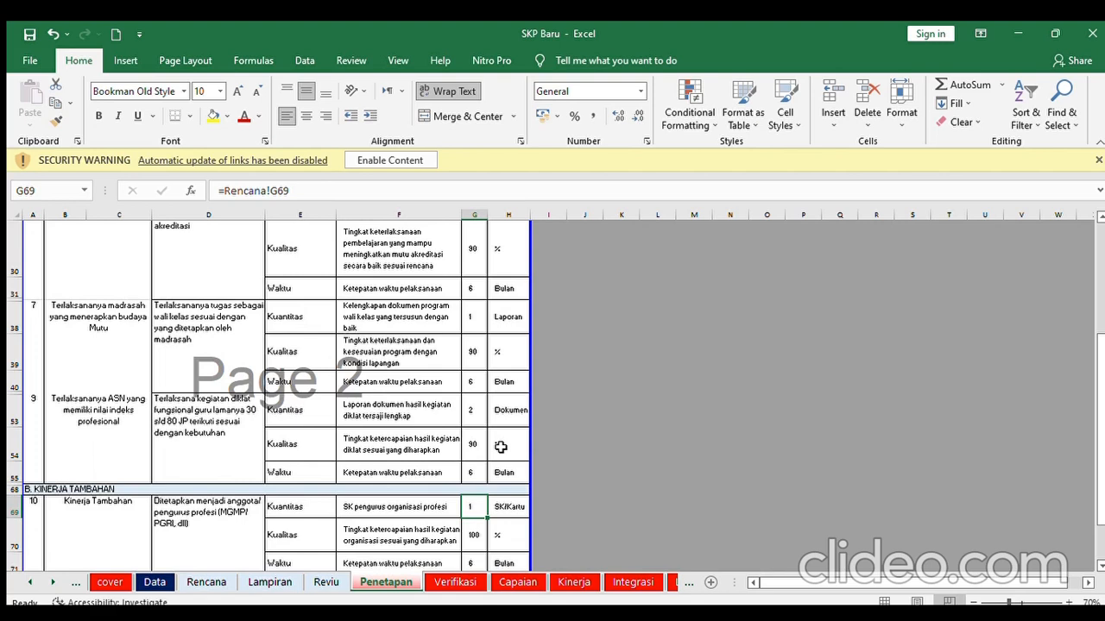
key("Down")
key("Down")
key("Down")
key("Down")
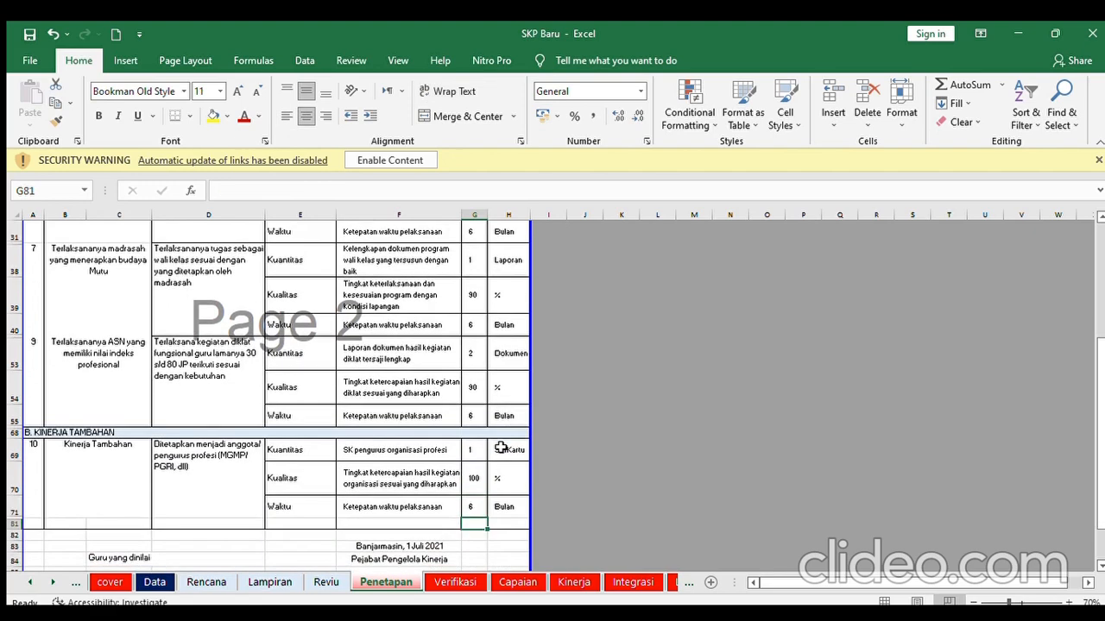
- On the Verifikasi sheet, hide the zero-credit rows 20 and 21 with Ctrl+9
left_click(454, 583)
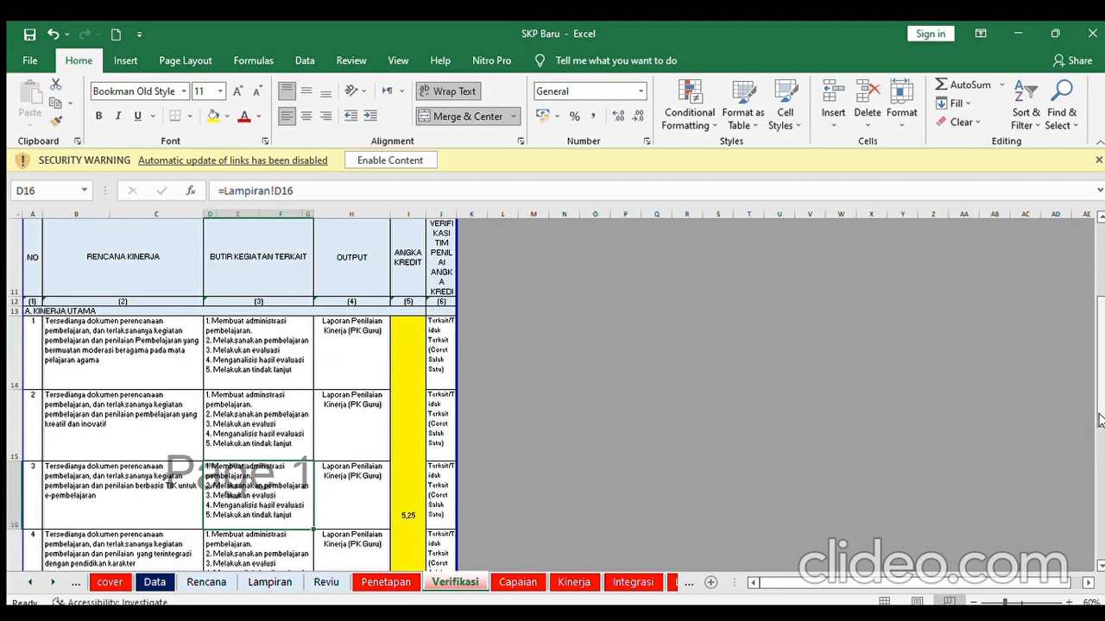
scroll(1099, 420, "up", 4)
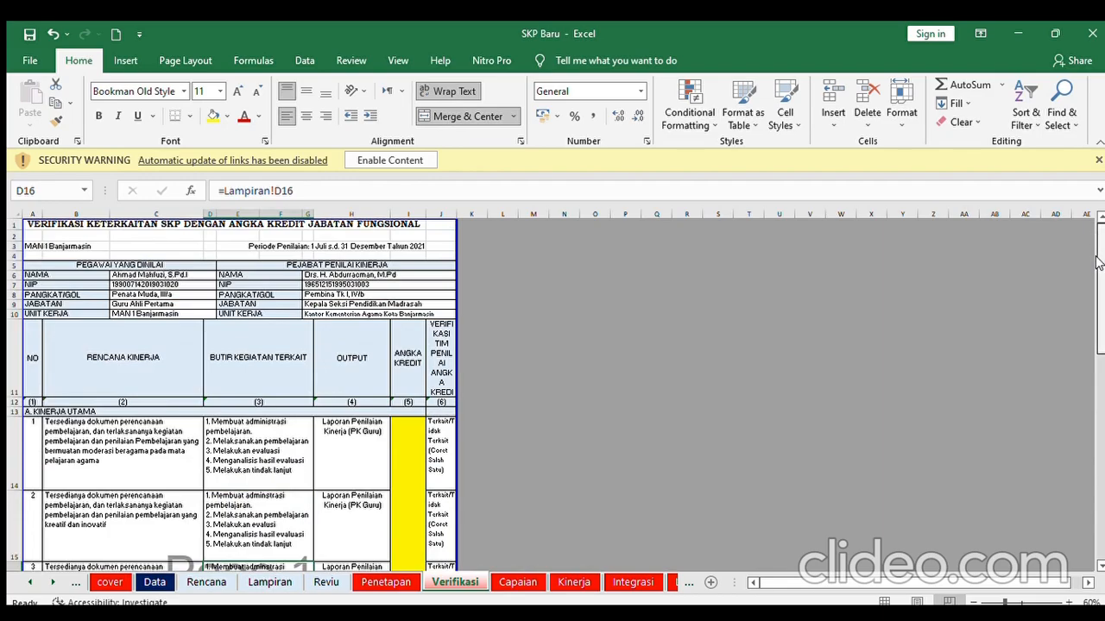
scroll(1099, 263, "down", 4)
scroll(1080, 442, "down", 1)
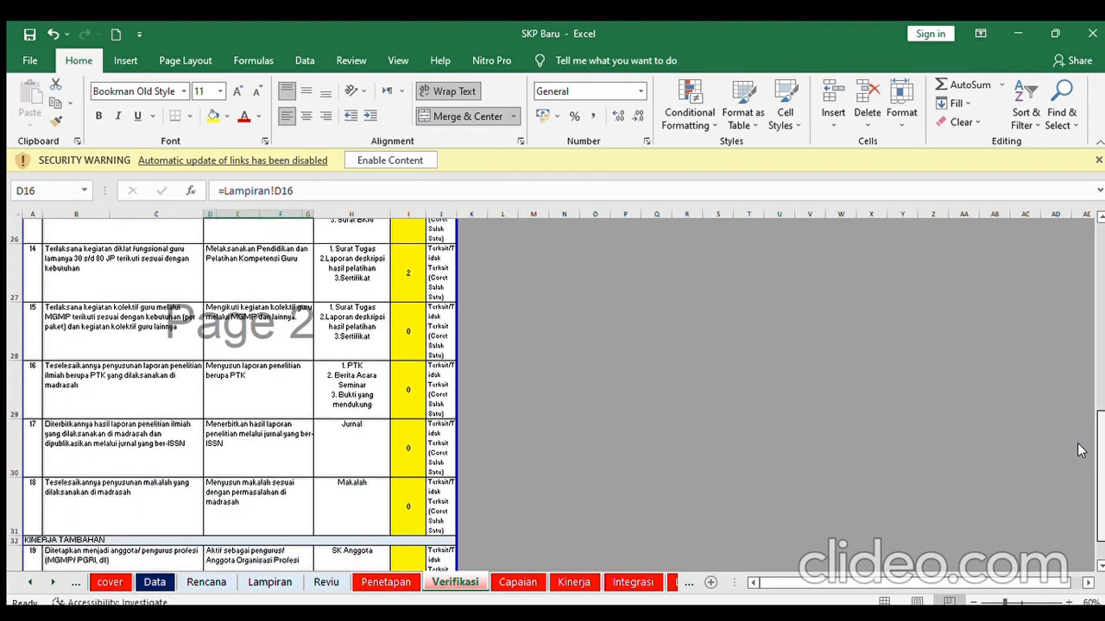
scroll(1079, 449, "up", 5)
left_click_drag(1100, 330, 1099, 387)
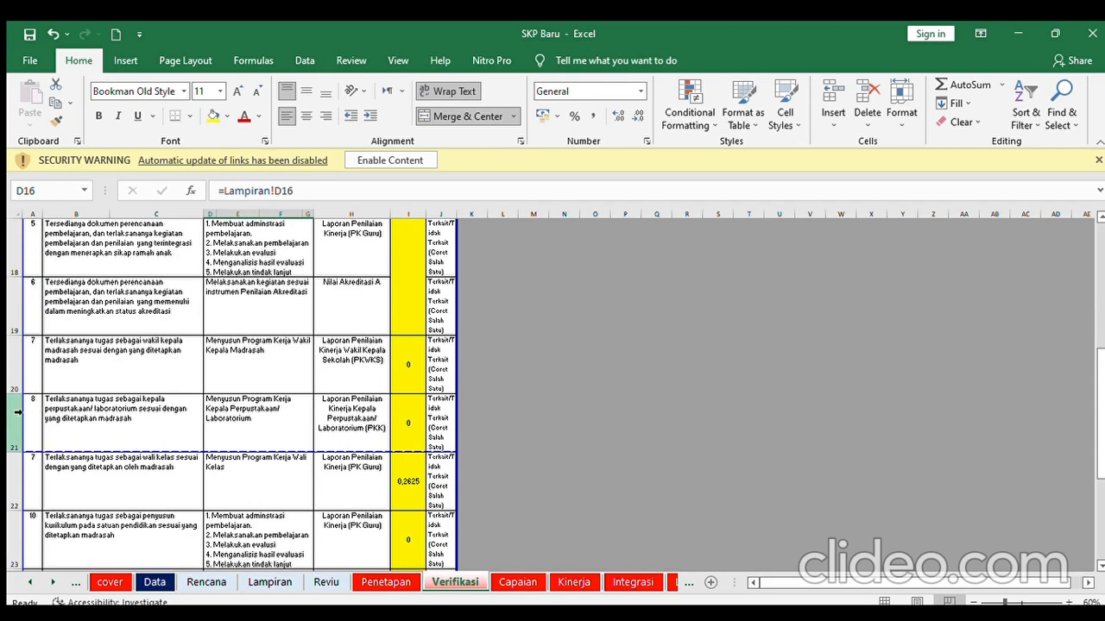
left_click_drag(15, 362, 7, 422)
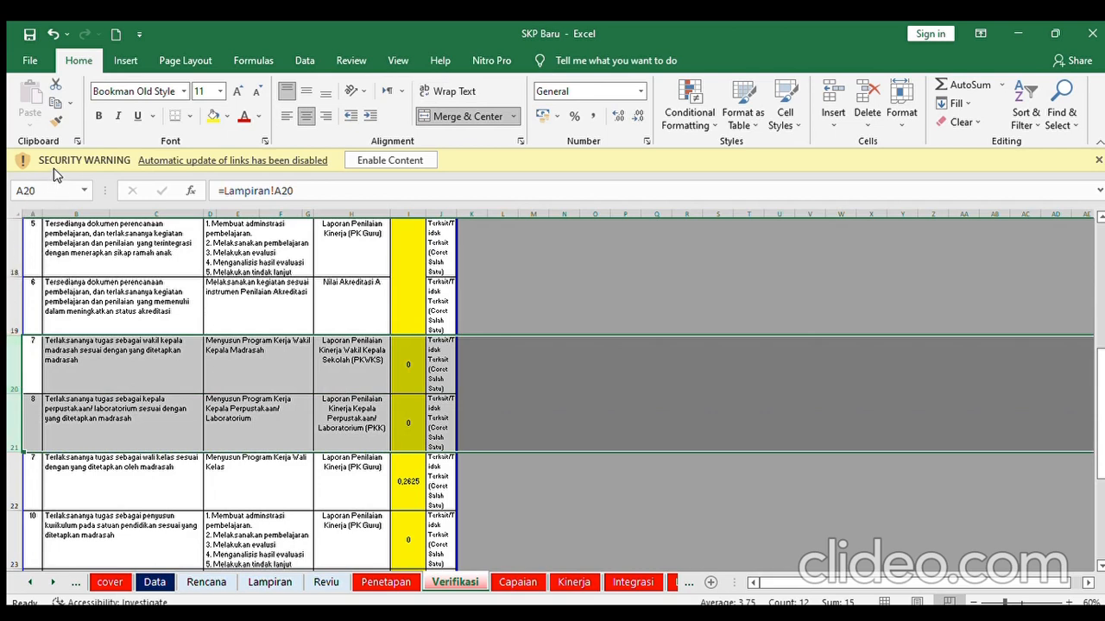
key("ctrl+9")
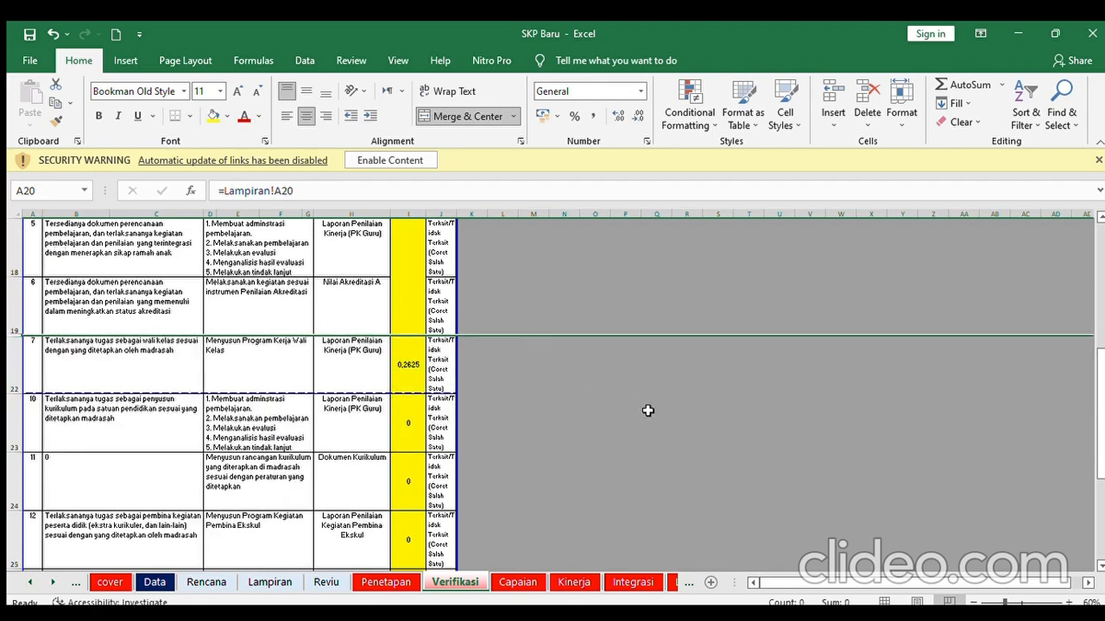
- Hide zero-credit rows 23–26 and select the next zero-credit block from row 28
left_click_drag(12, 434, 12, 369)
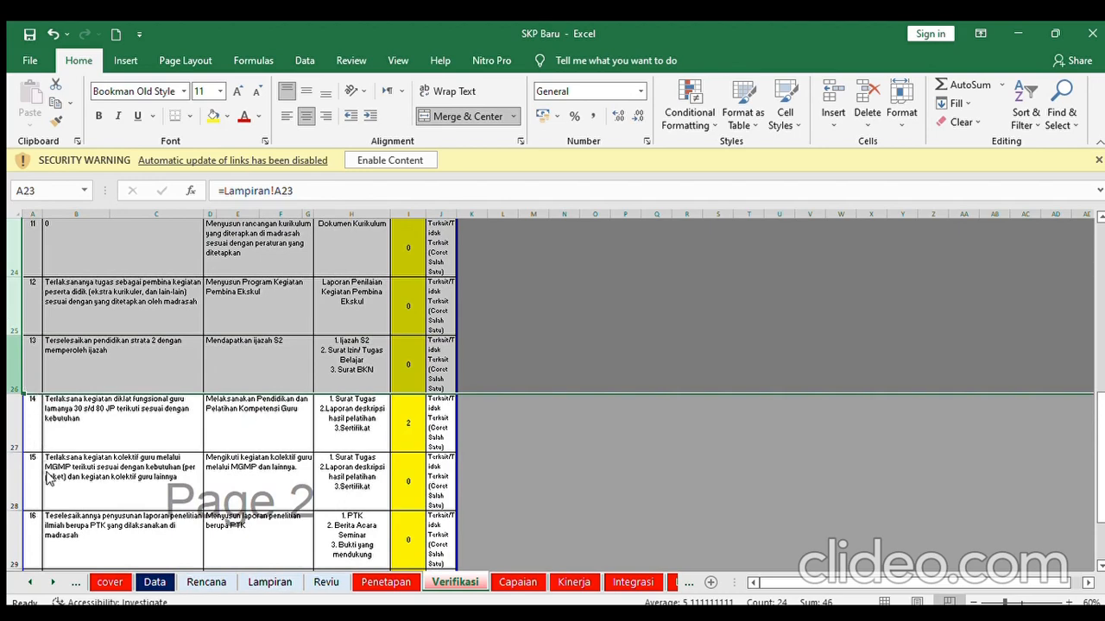
key("ctrl+9")
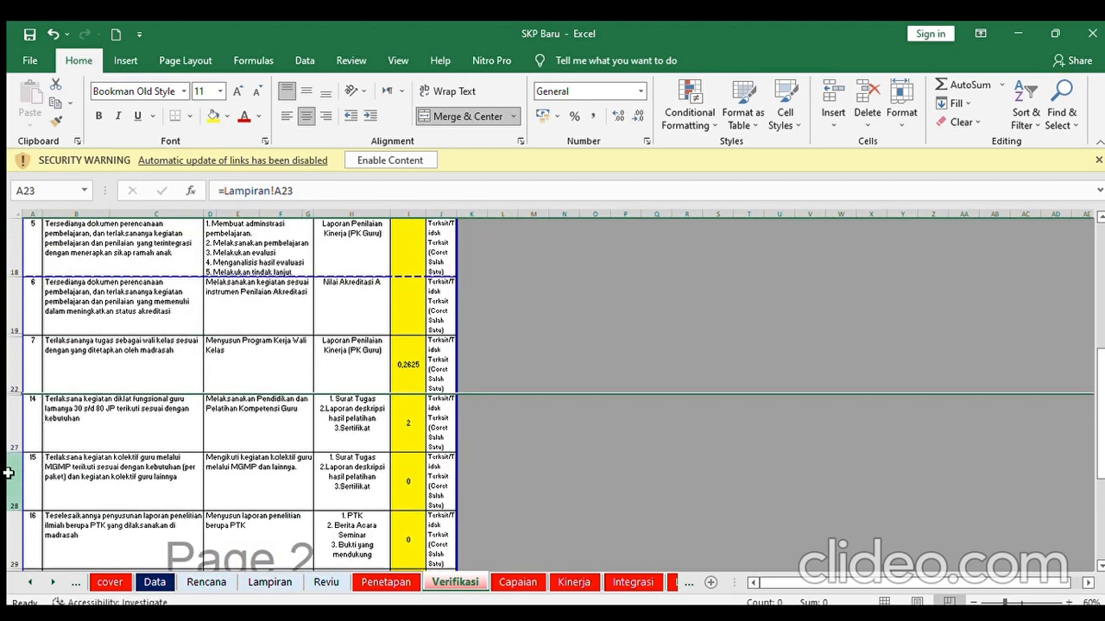
left_click_drag(12, 479, 12, 427)
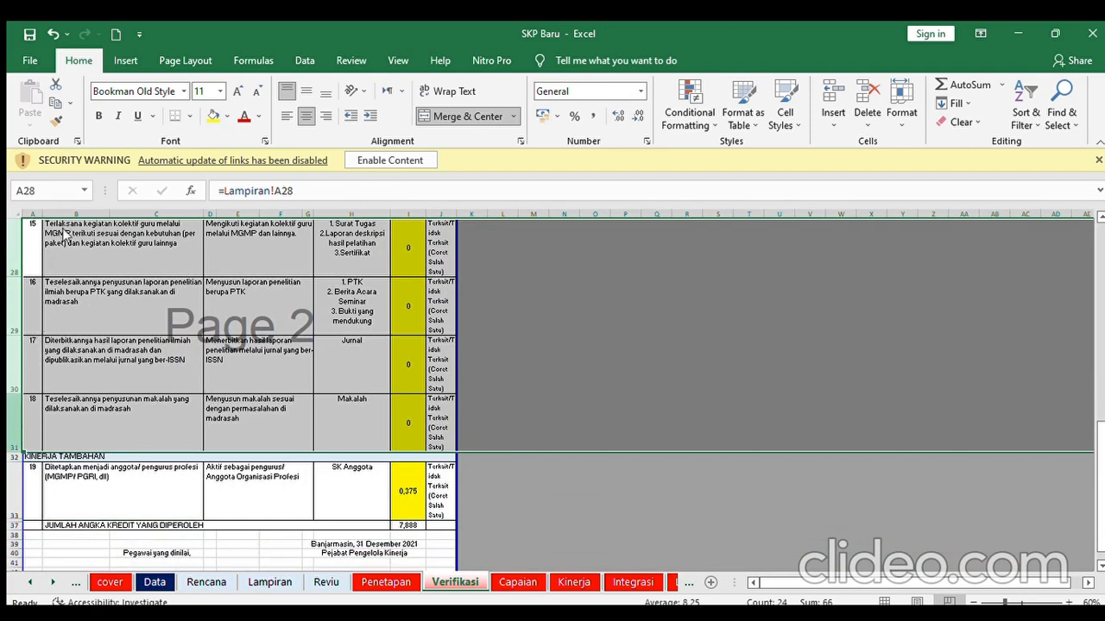
scroll(51, 293, "down", 2)
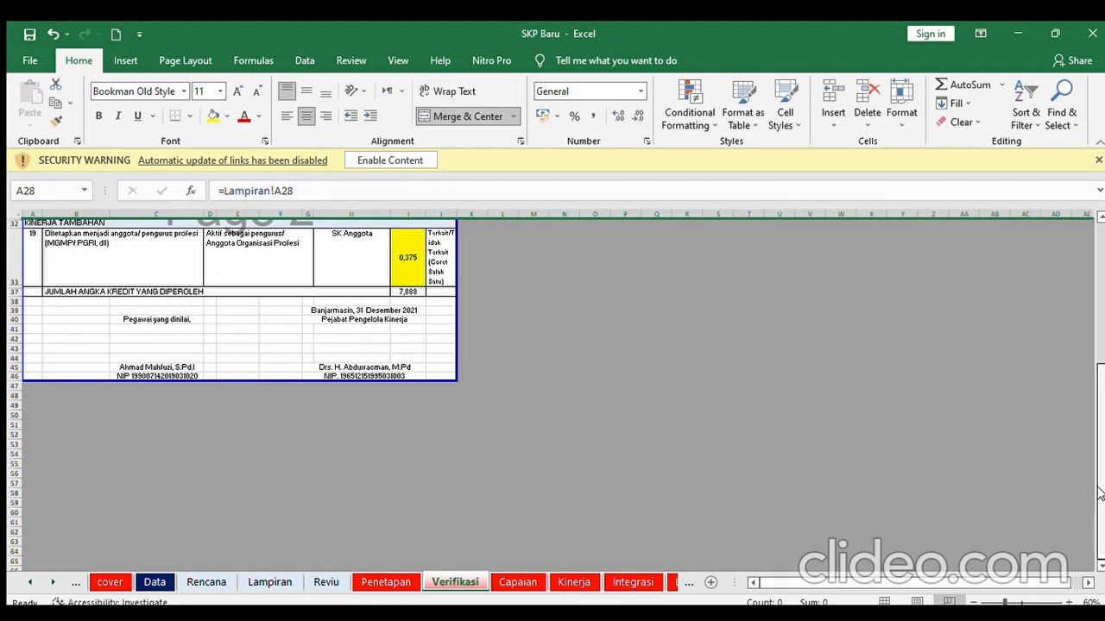
mouse_move(1101, 495)
left_mouse_down()
mouse_move(1102, 393)
mouse_move(1100, 452)
left_mouse_up()
- On the Capaian sheet, trace the G15 target and the K15, K19 and K20 achievement formulas
left_click(528, 582)
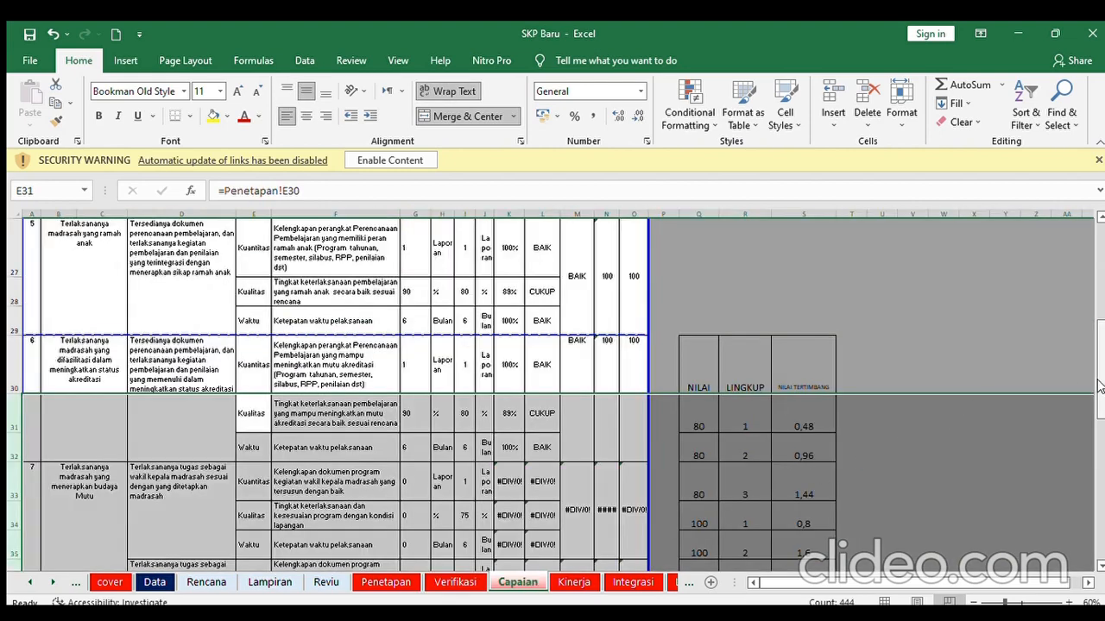
left_click_drag(1102, 387, 1102, 292)
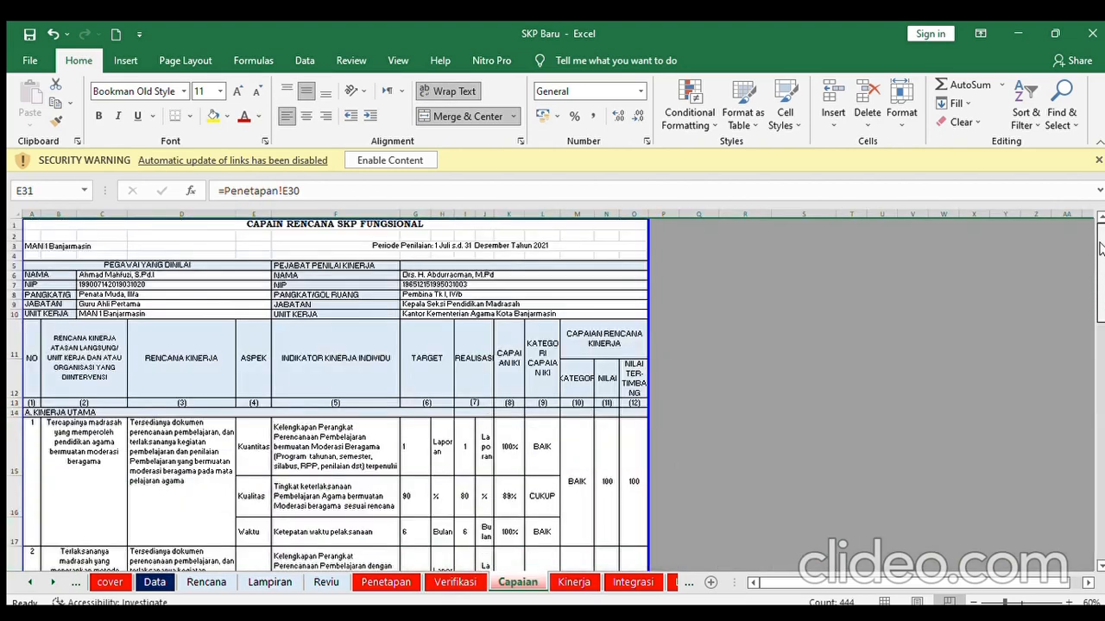
left_click(419, 443)
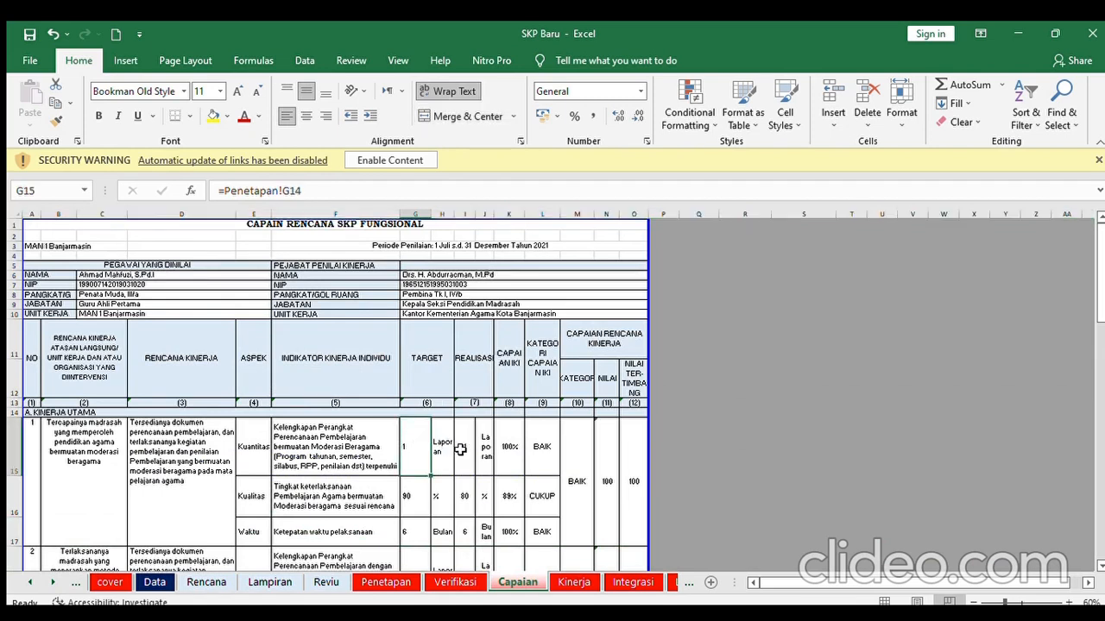
left_click(510, 462)
key("Down")
key("Down")
key("Down")
key("Down")
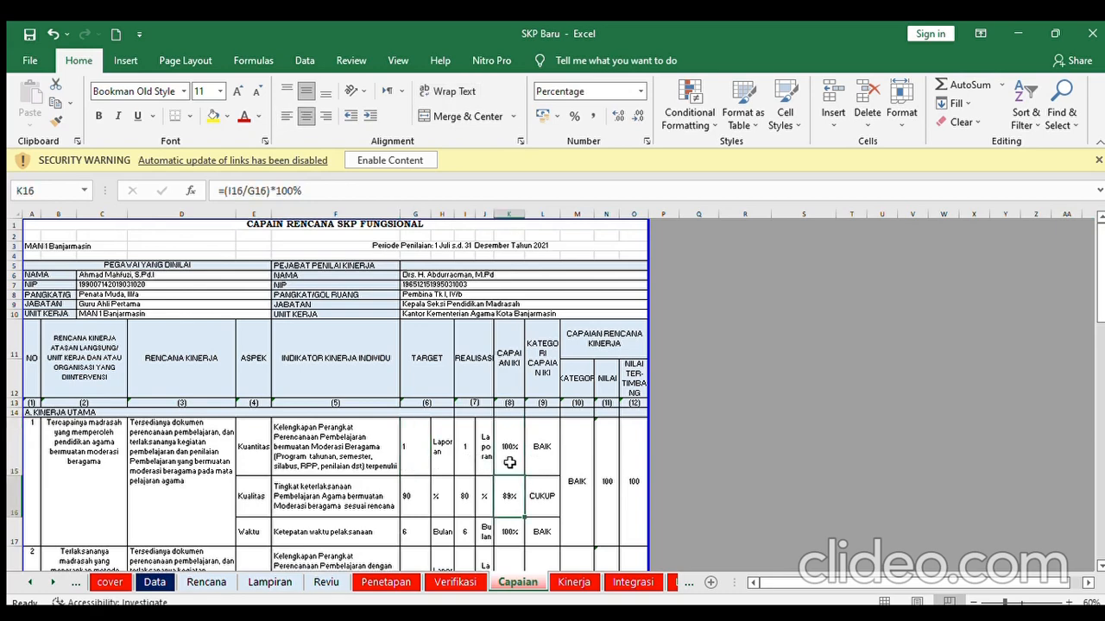
key("Down")
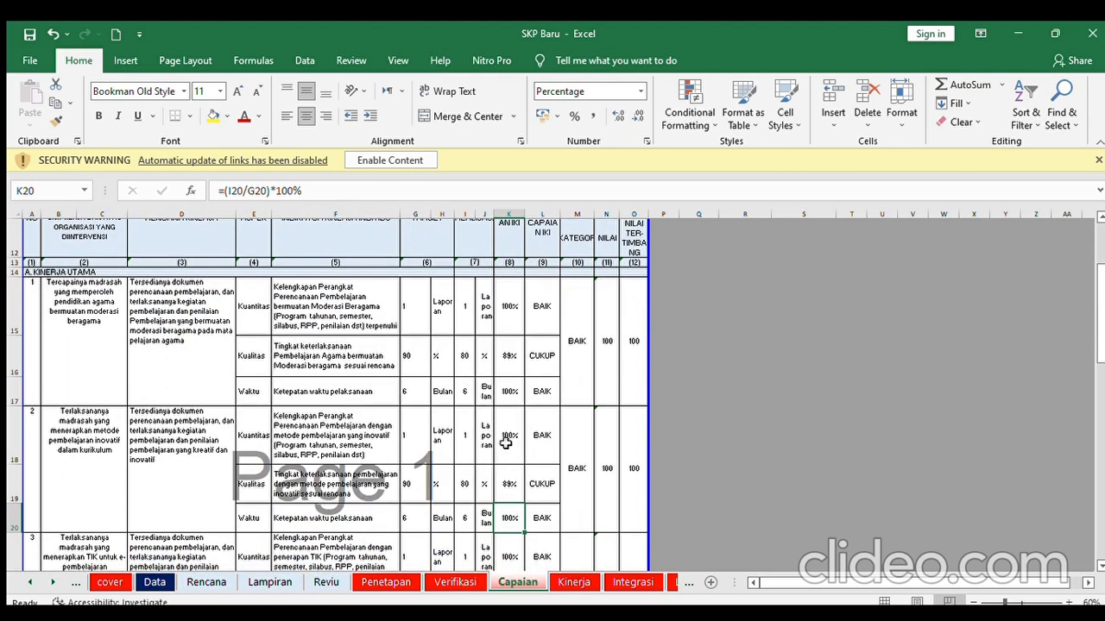
- Check achievement formulas K15–K17, realisation 80 in I16, the G16 target, and I19
left_click(504, 315)
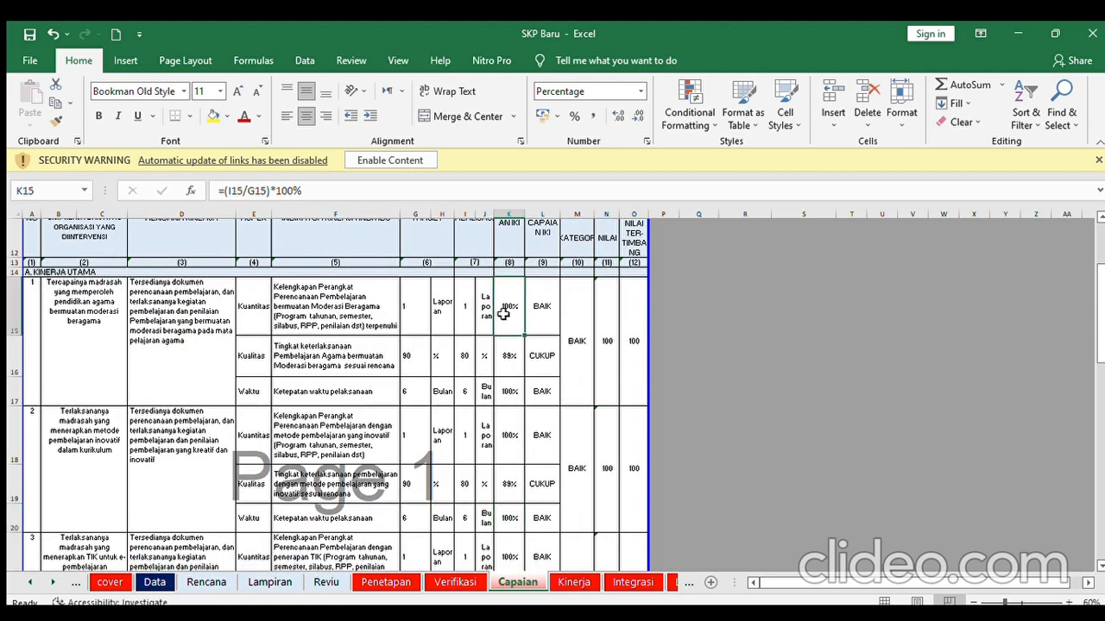
key("Down")
key("Down")
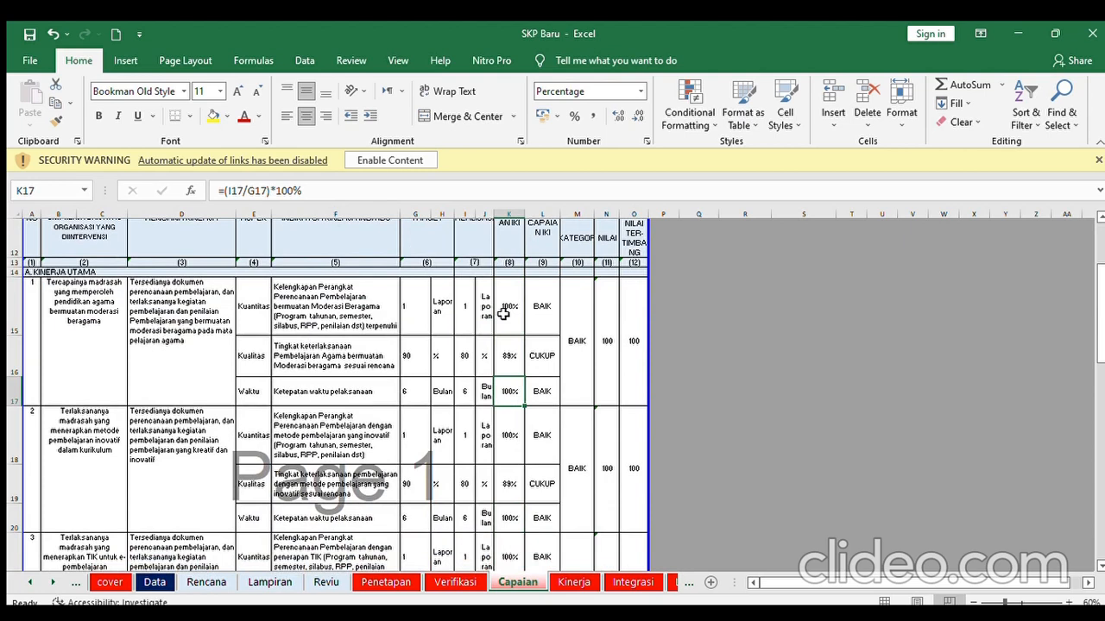
key("Down")
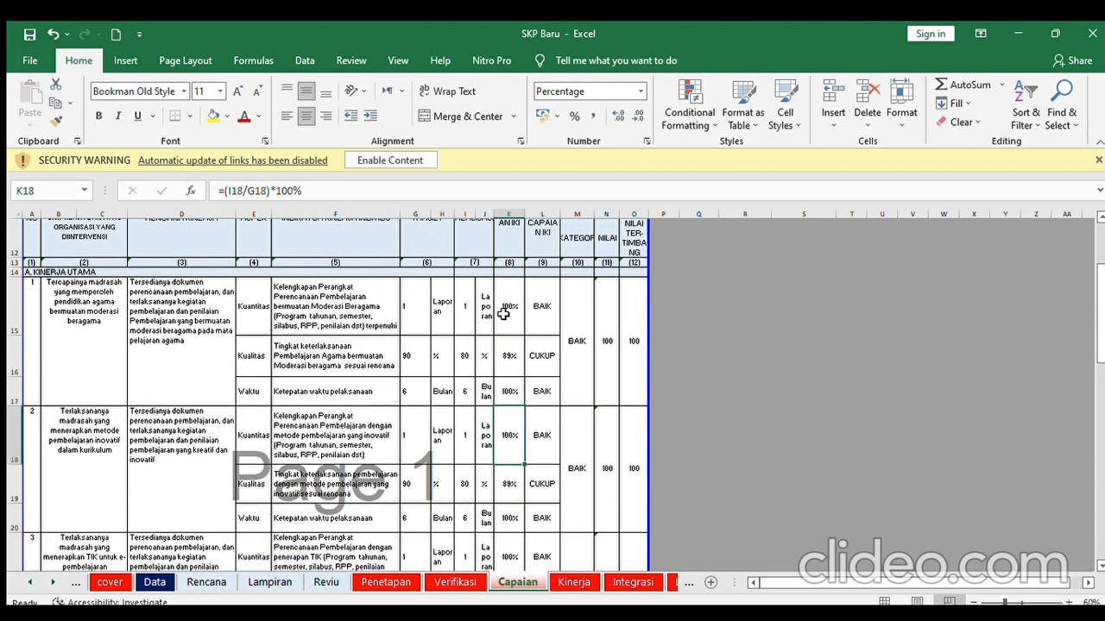
left_click(512, 357)
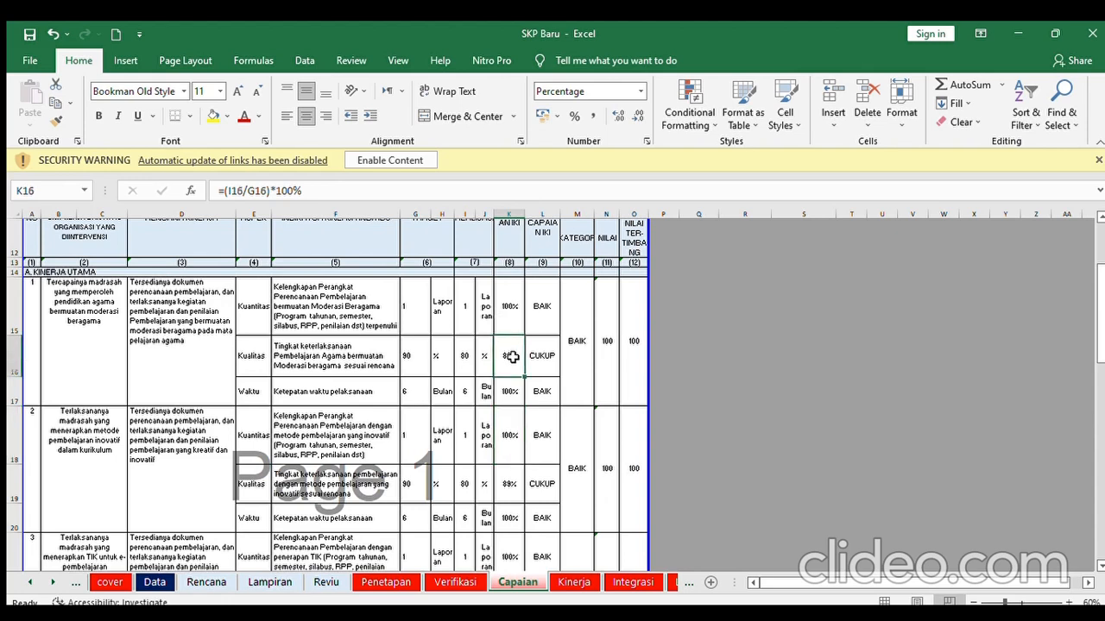
left_click(463, 357)
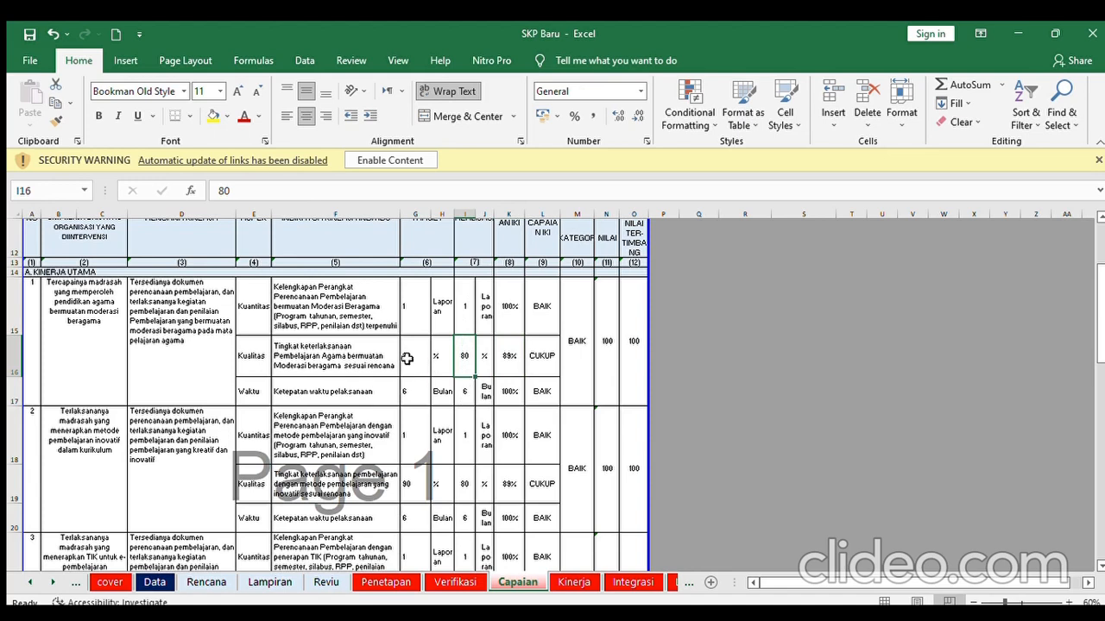
left_click(407, 359)
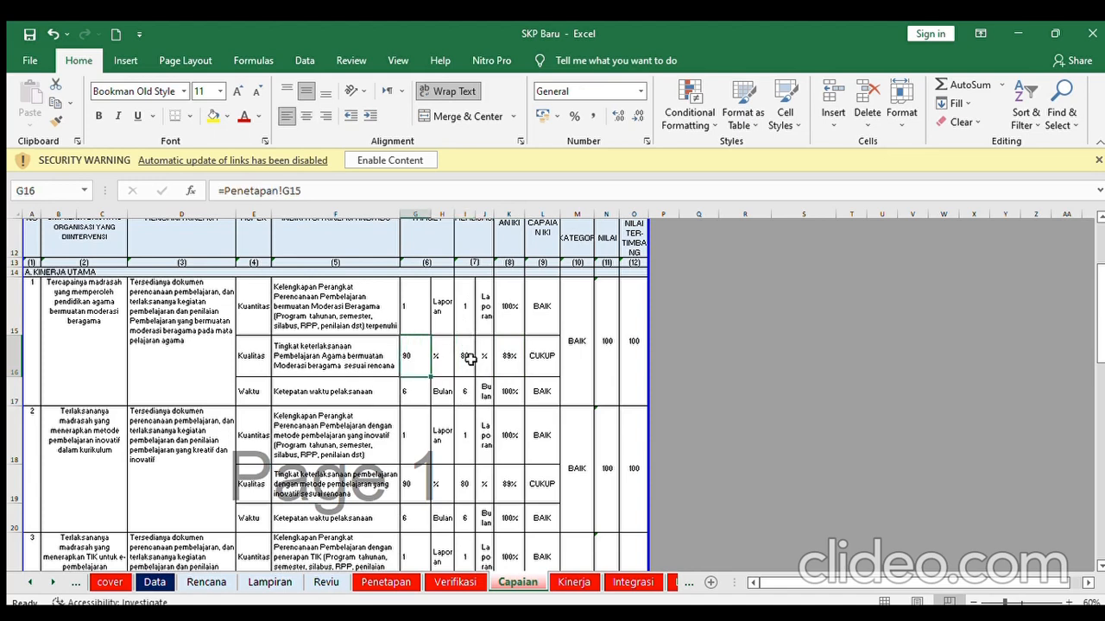
left_click(466, 363)
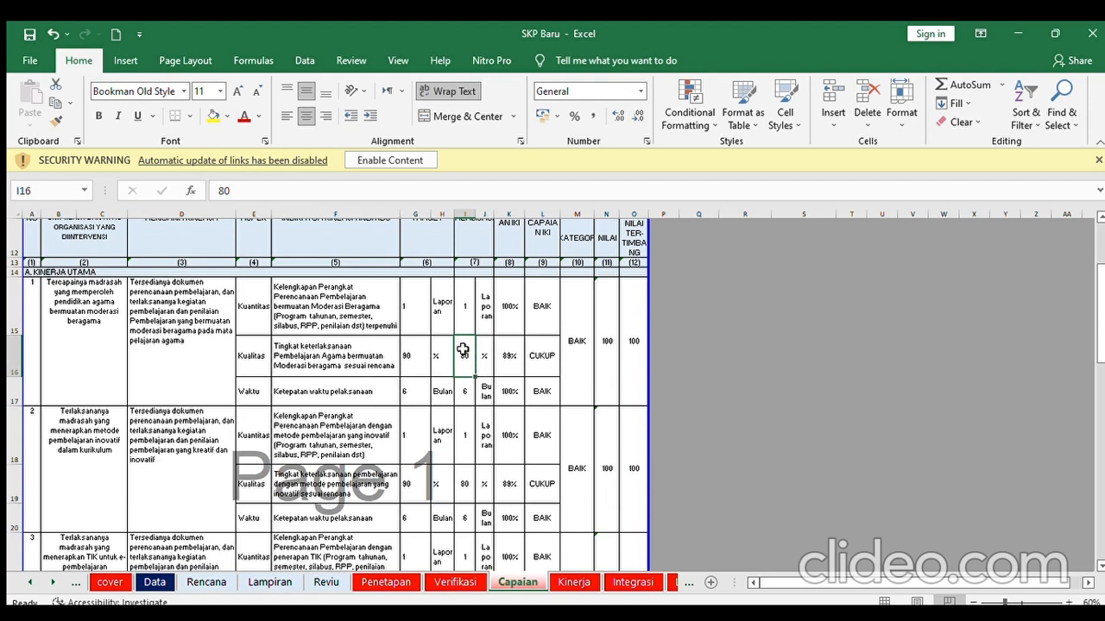
left_click(463, 483)
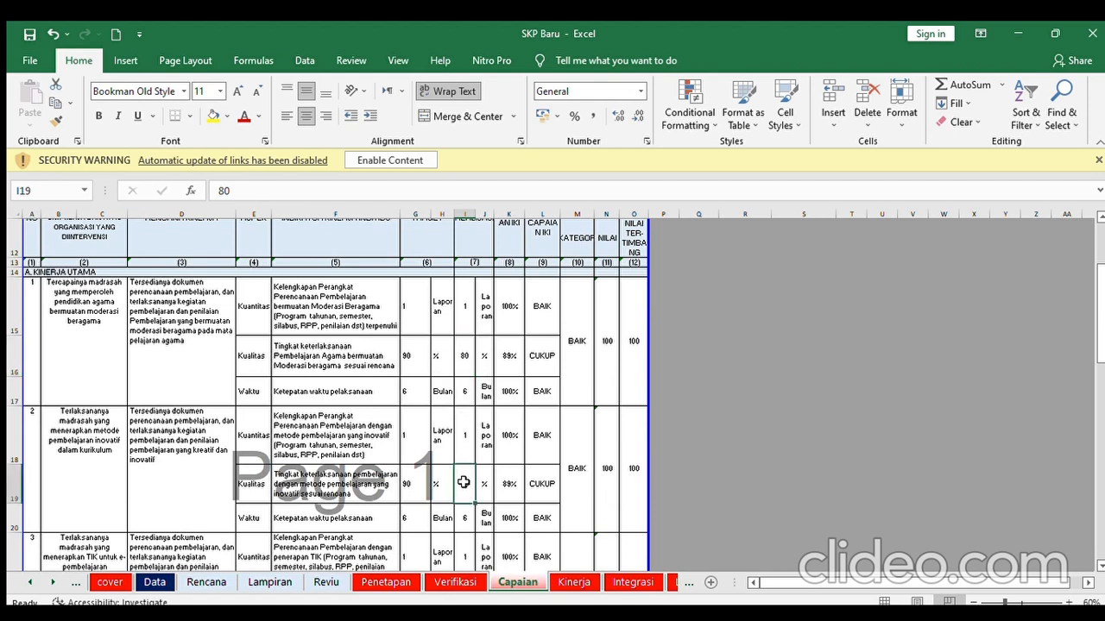
key("Down")
key("Down")
key("Down")
key("Down")
key("Down")
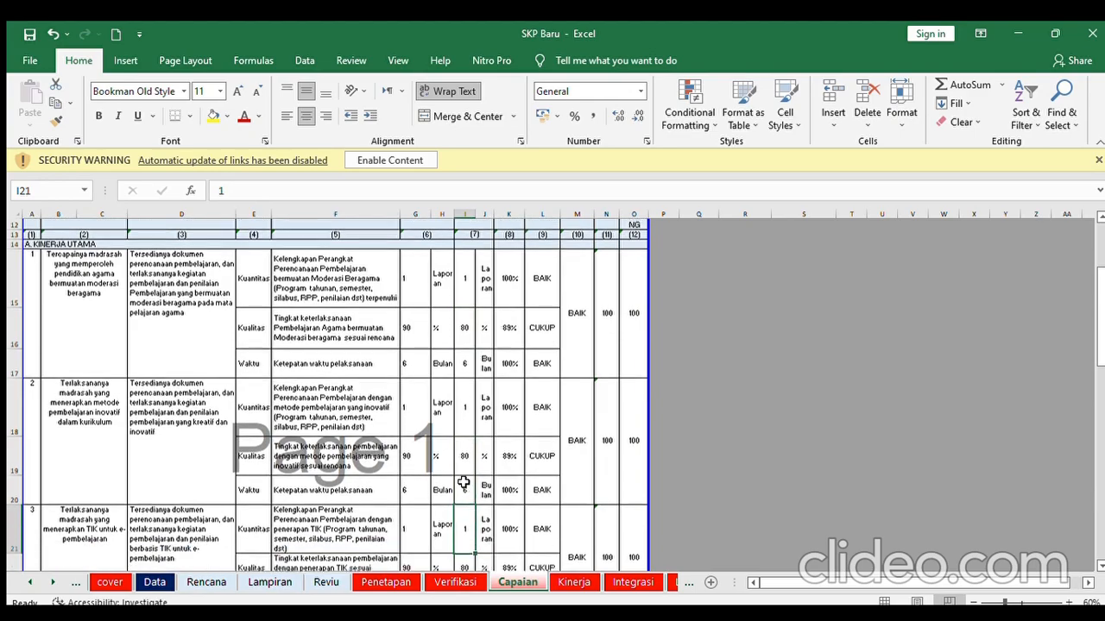
key("Down")
key("Down")
key("Down")
key("Down")
key("Down")
key("Down")
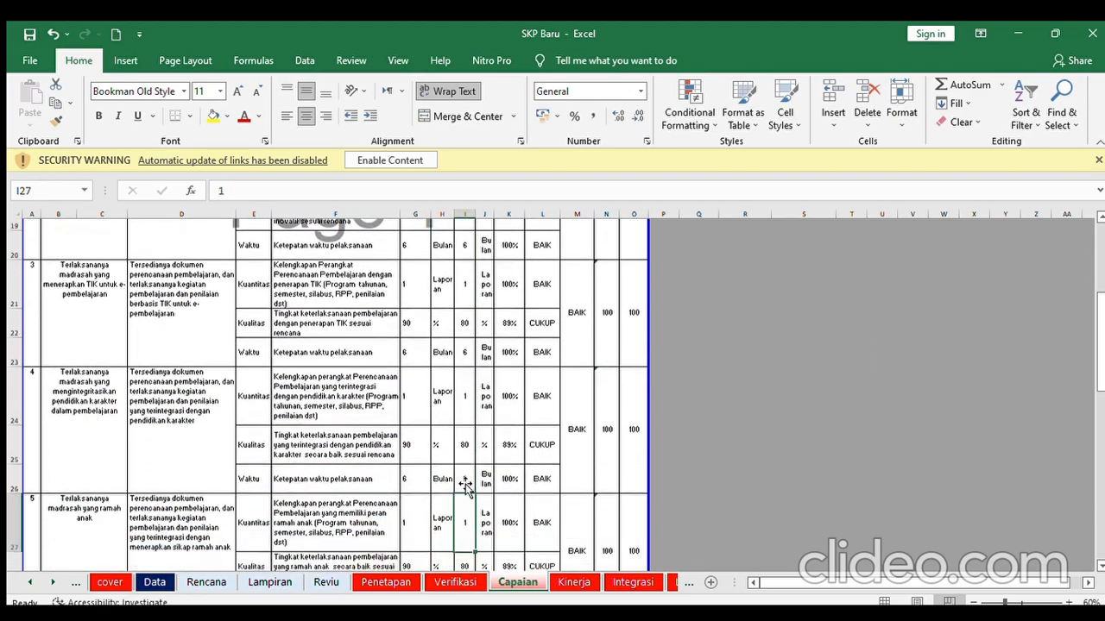
key("Down")
key("Down")
key("Down")
key("Down")
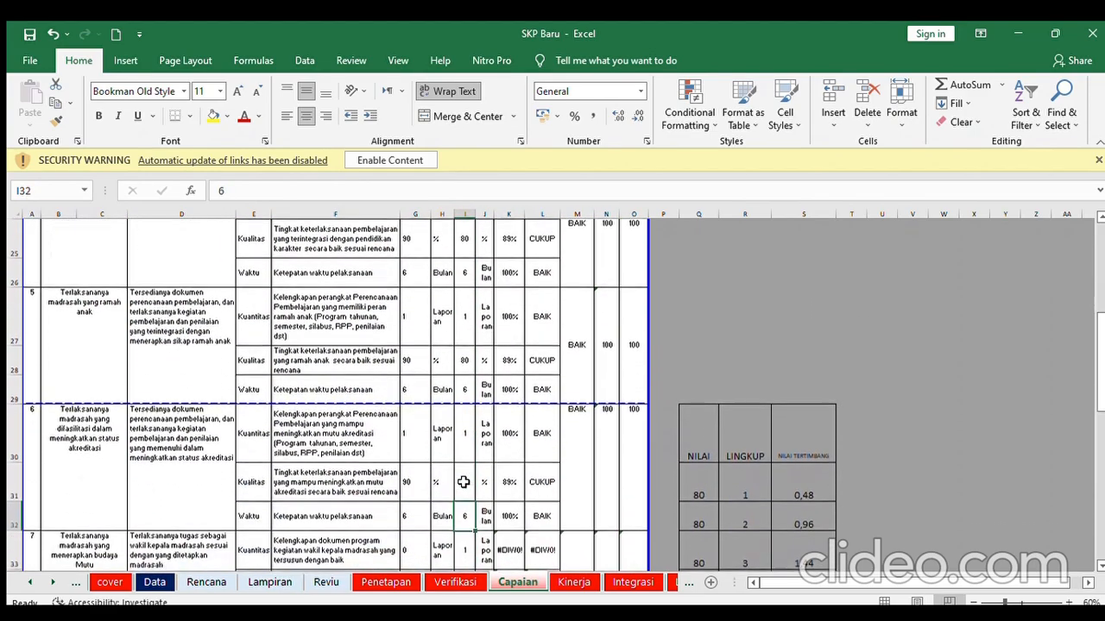
key("Down")
key("Down")
key("Down")
key("Down")
key("Down")
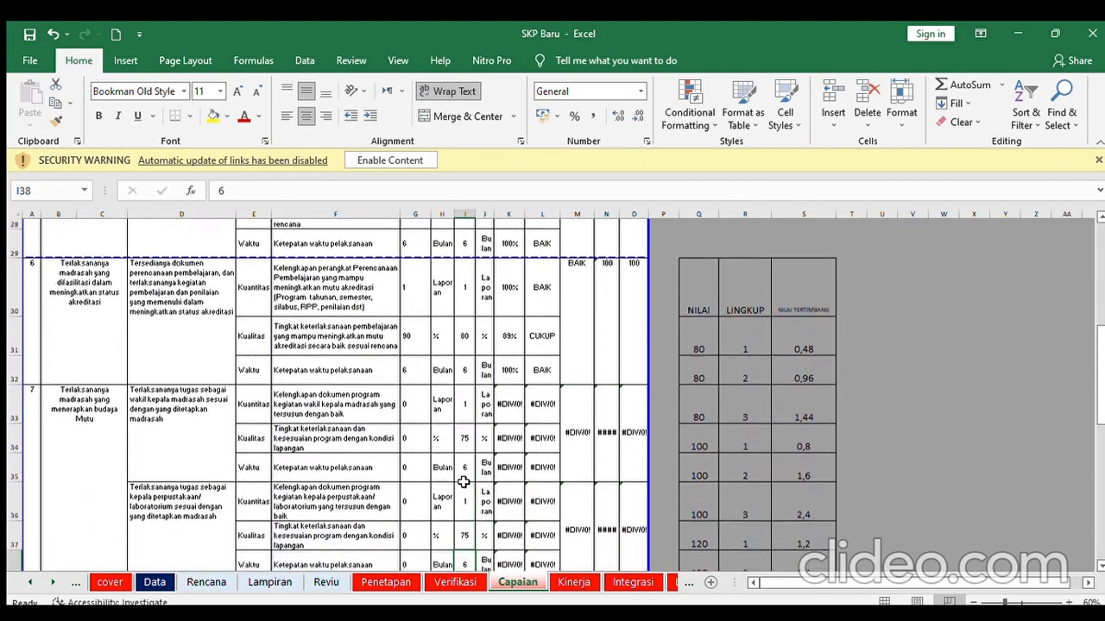
key("Down")
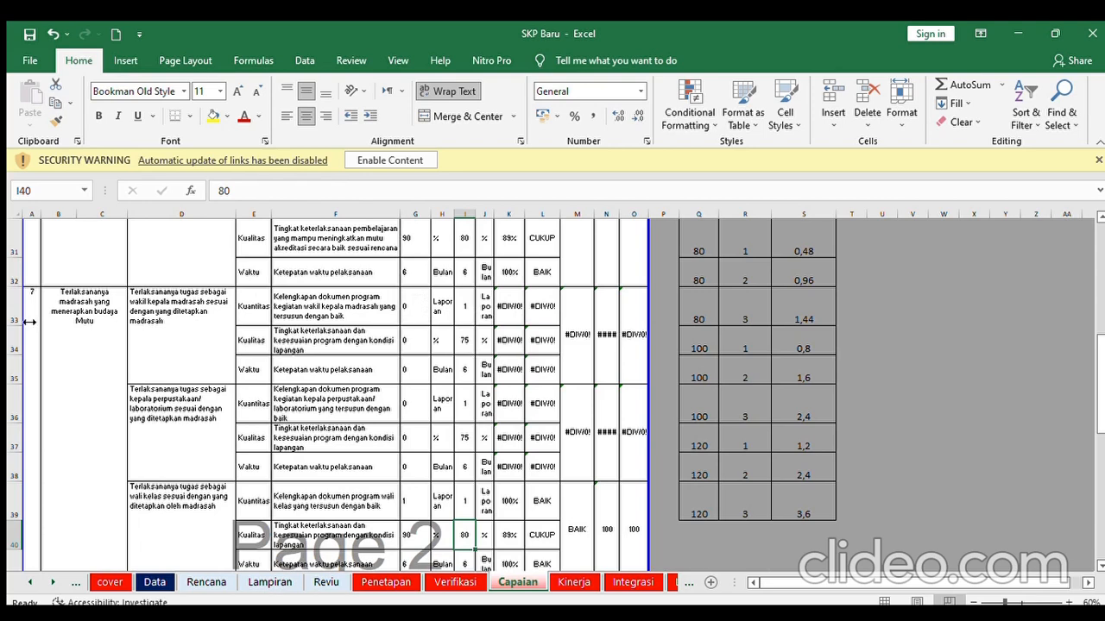
- Hide the zero-target rows 33–38 on Capaian and check the targets below
left_click(7, 304)
left_click_drag(6, 304, 6, 459)
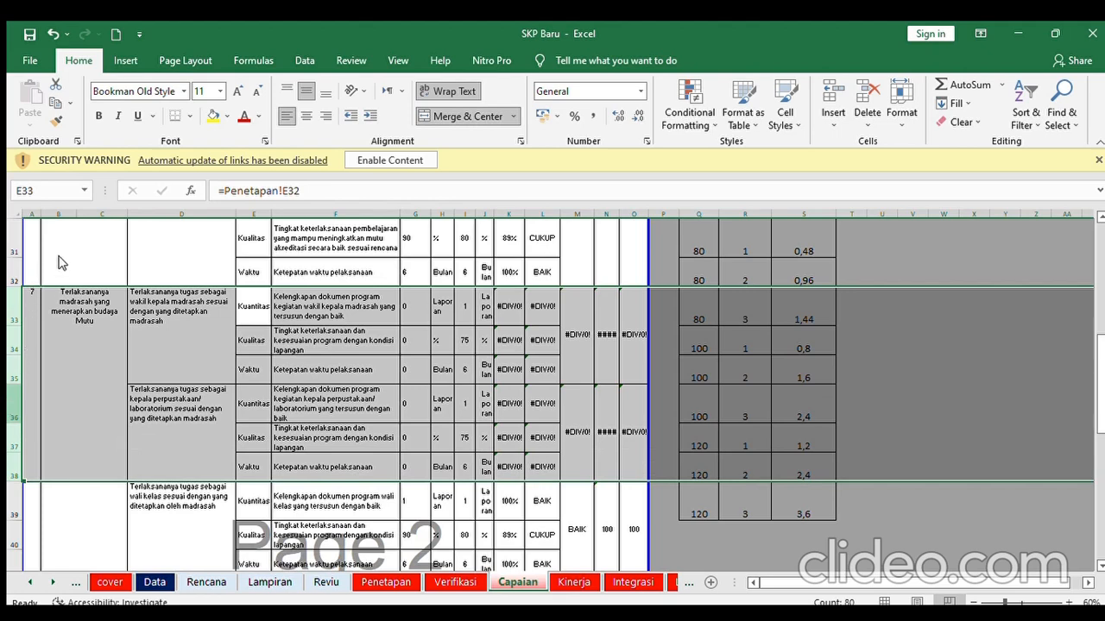
key("ctrl+minus")
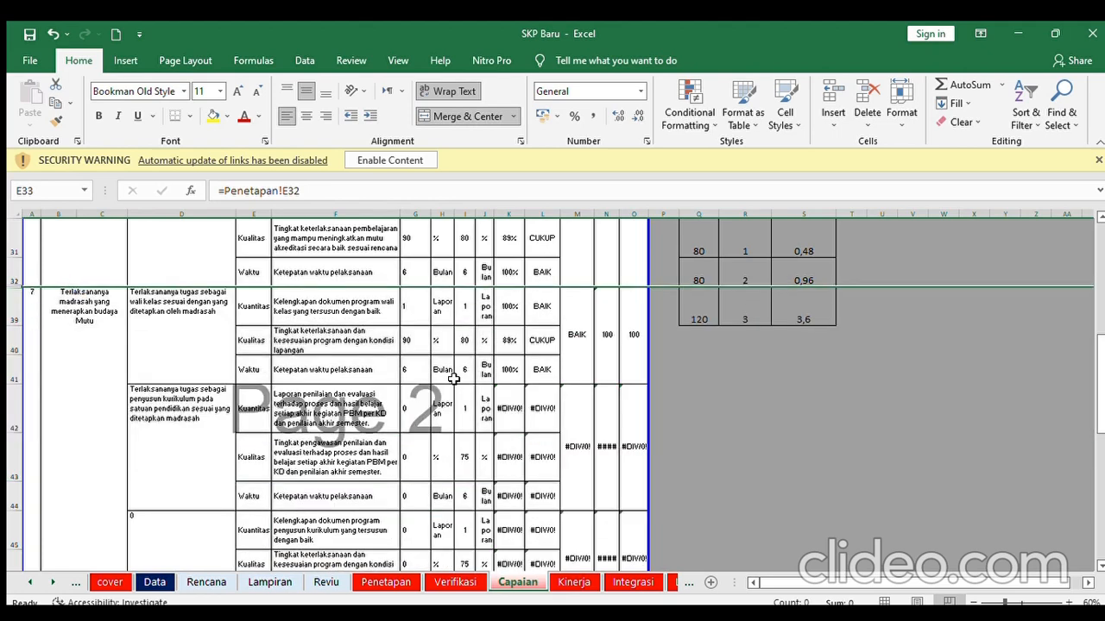
key("Down")
key("Down")
key("Down")
key("Down")
key("Down")
key("Down")
key("Down")
key("Down")
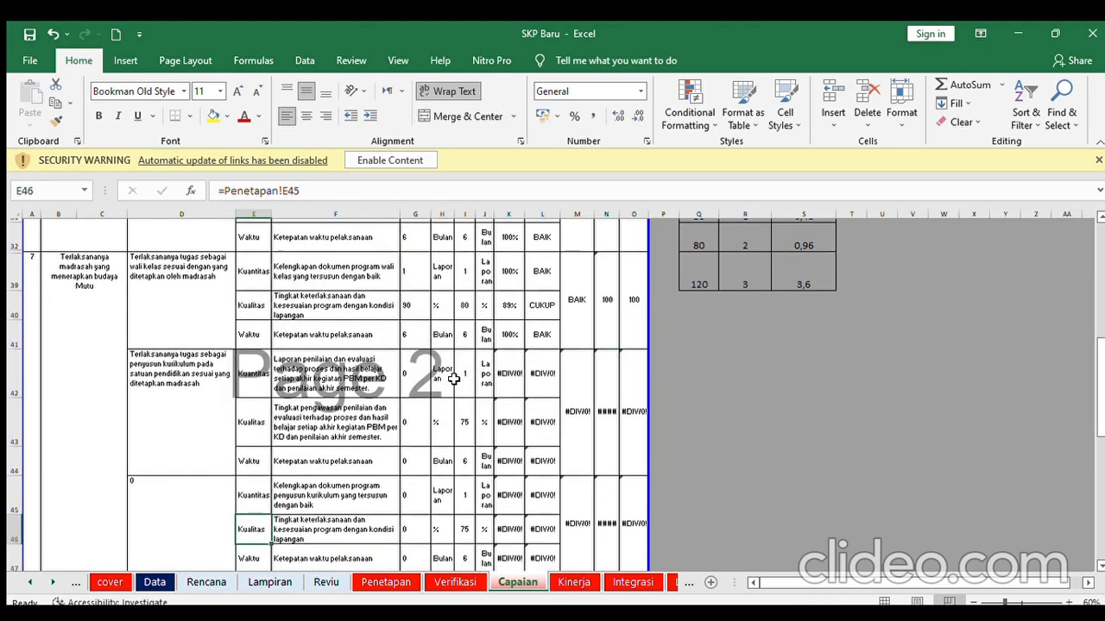
key("Down")
key("Down")
key("Down")
key("Down")
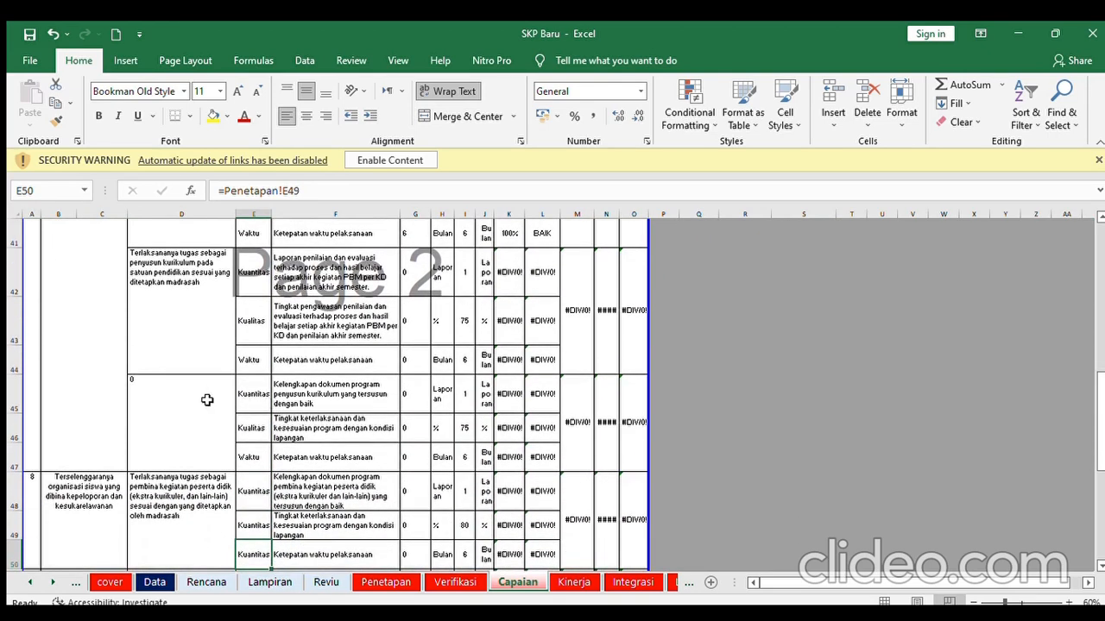
- Hide the zero-target rows 42–47 and 51–53 with Ctrl+9
left_click(8, 272)
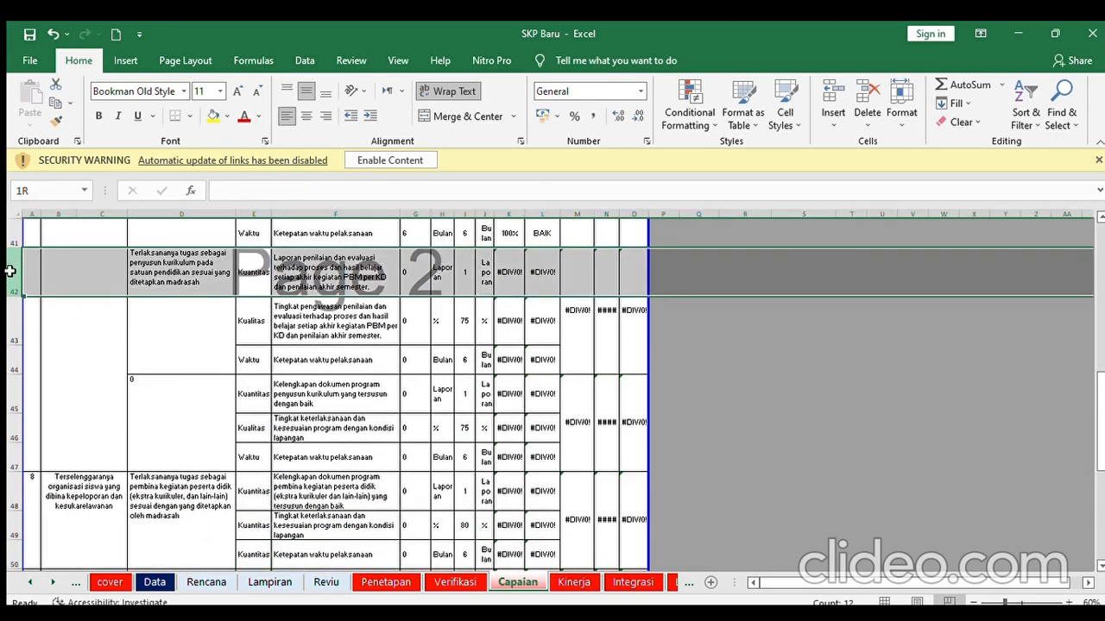
left_click_drag(9, 272, 7, 450)
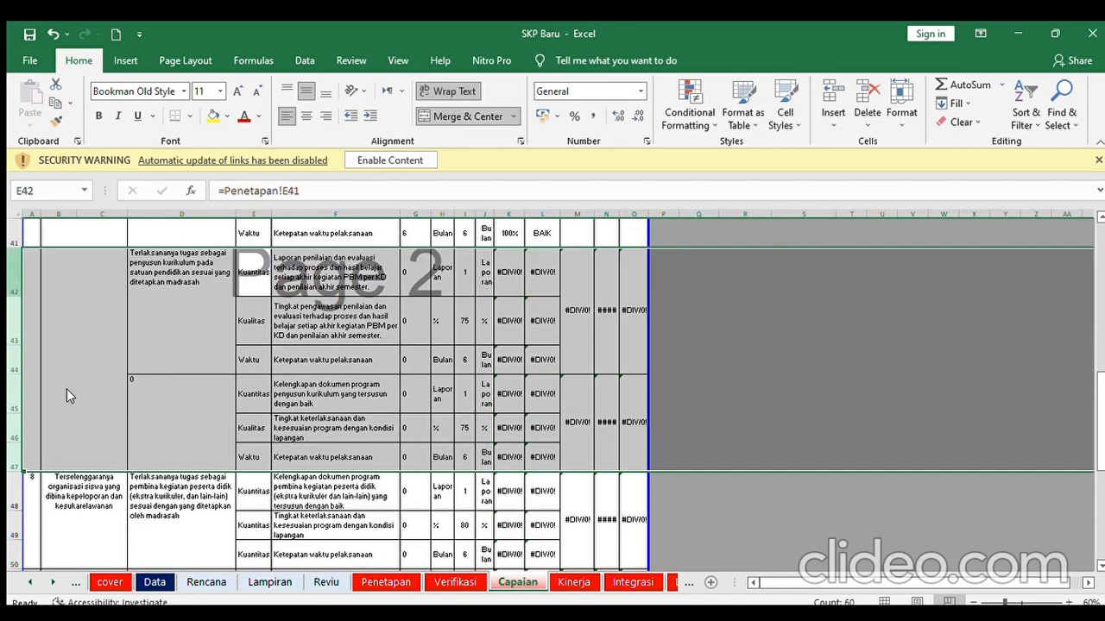
key("ctrl+9")
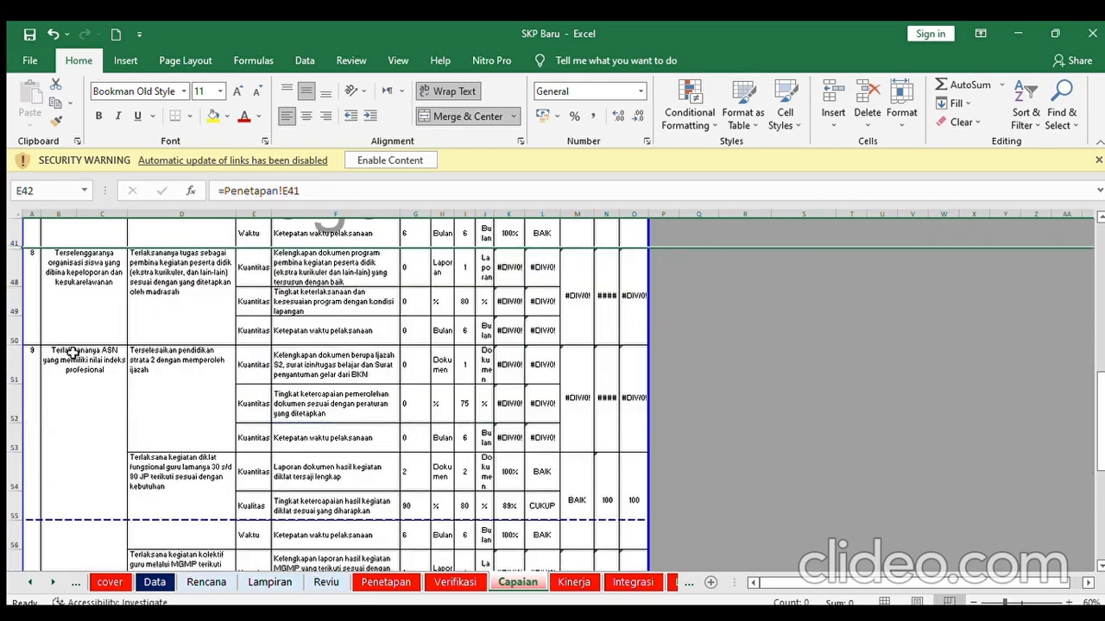
left_click_drag(9, 363, 5, 429)
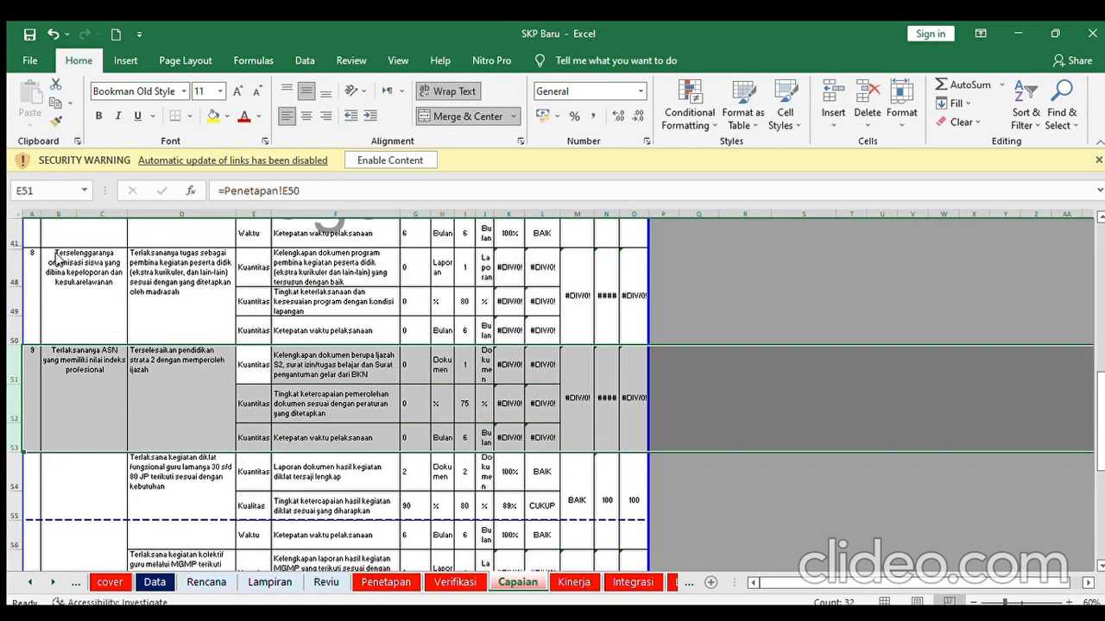
key("ctrl+9")
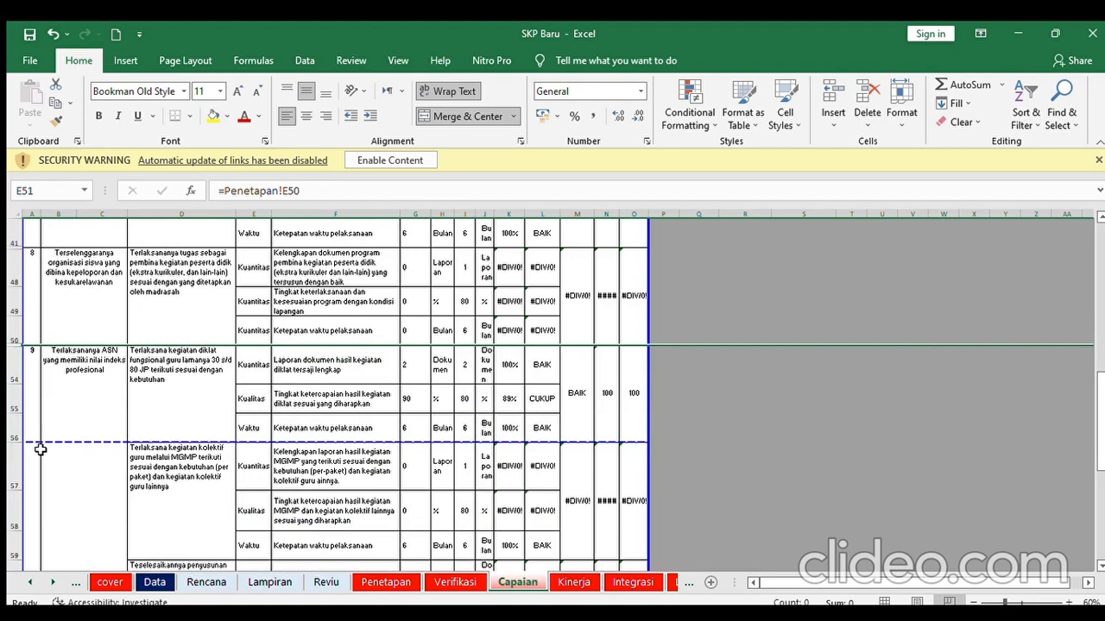
- Select the zero-target rows from 57 downward
left_click_drag(20, 464, 6, 537)
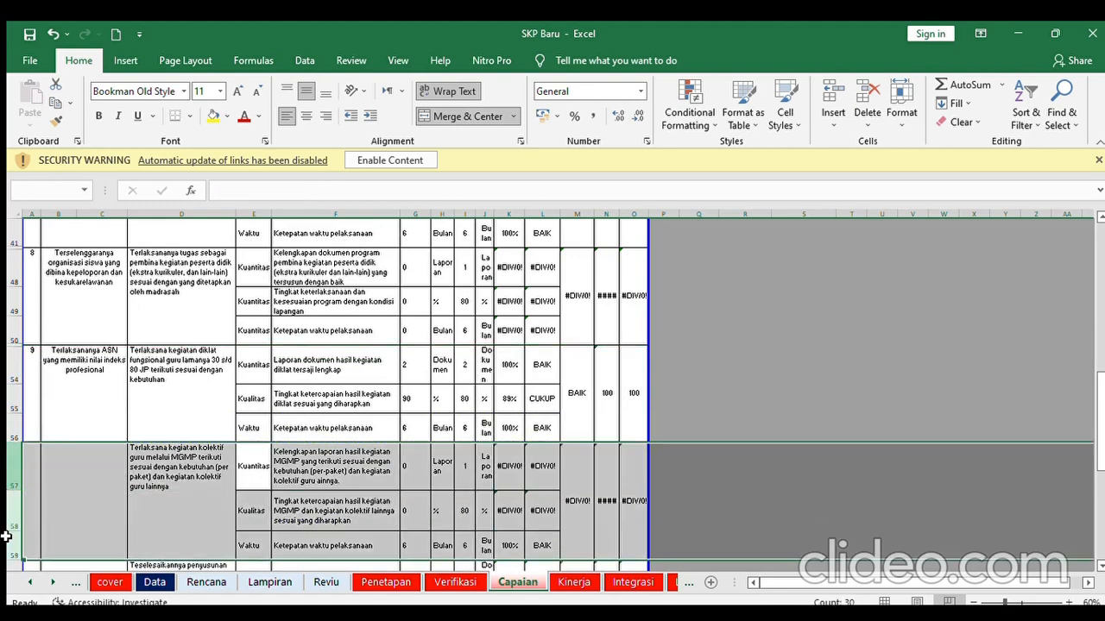
left_click(1096, 565)
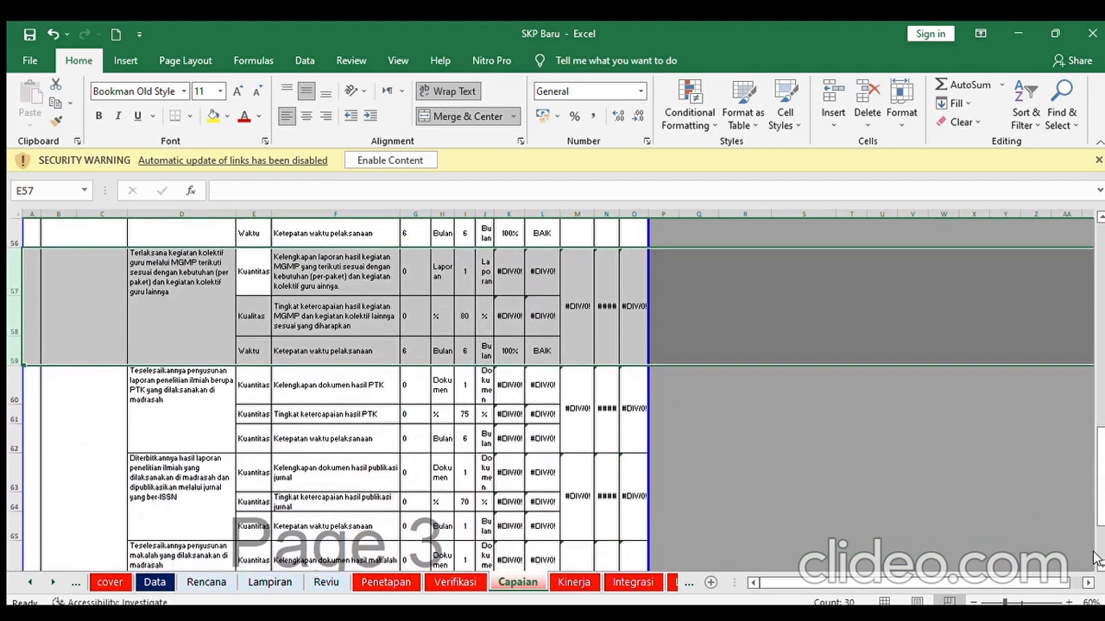
left_click(1096, 565)
left_click_drag(15, 238, 166, 315)
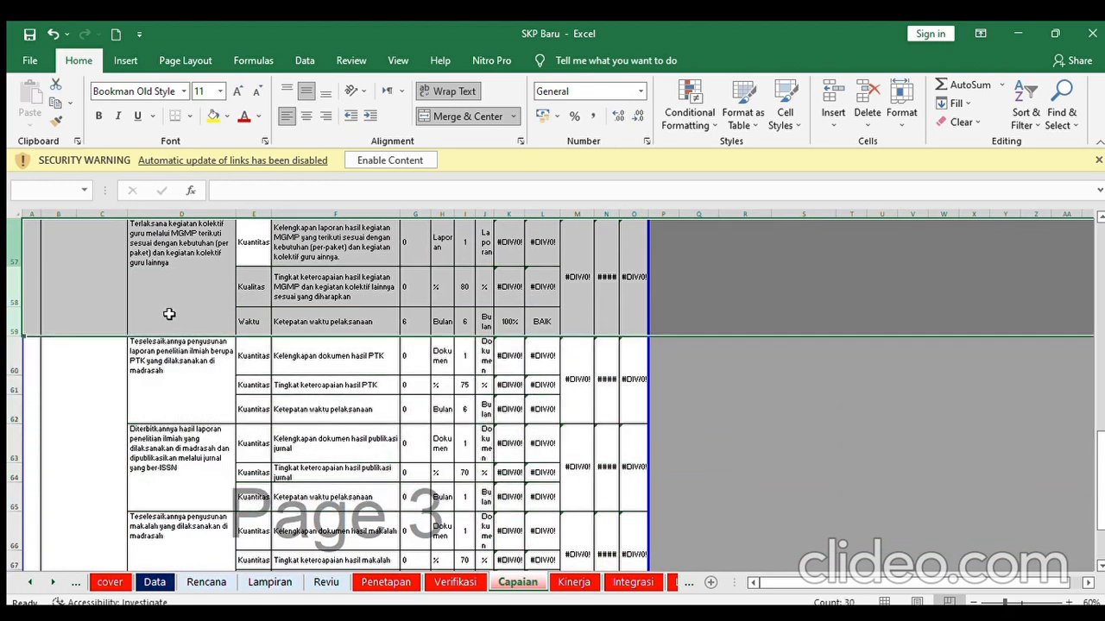
left_click_drag(169, 314, 118, 510)
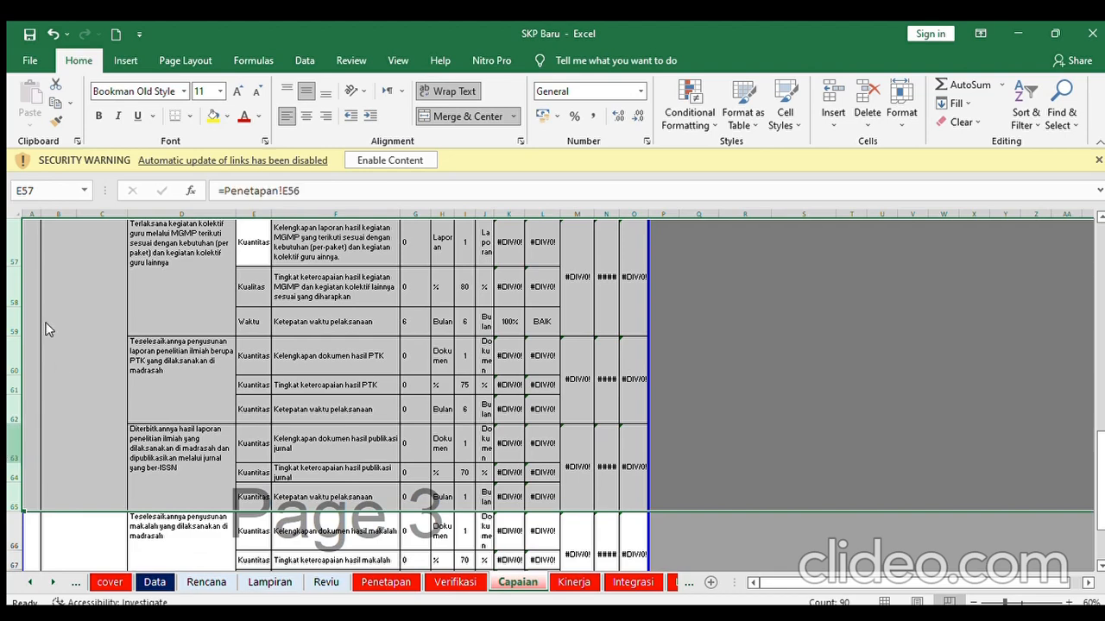
- Hide the zero-target rows 66–68 on Capaian
scroll(47, 330, "down", 3)
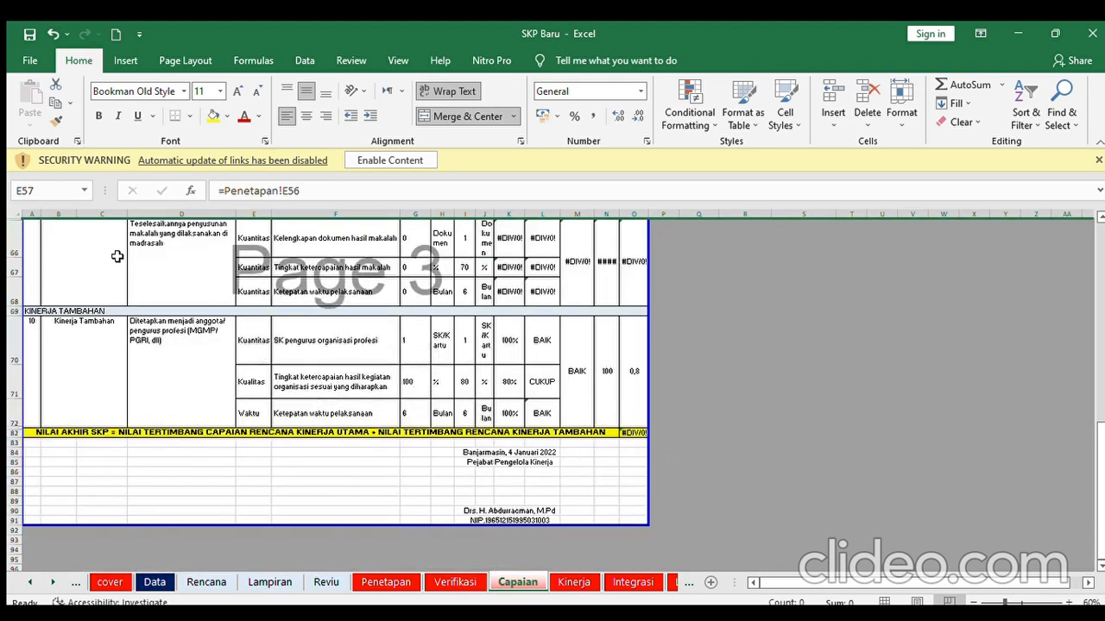
scroll(1096, 218, "up", 1)
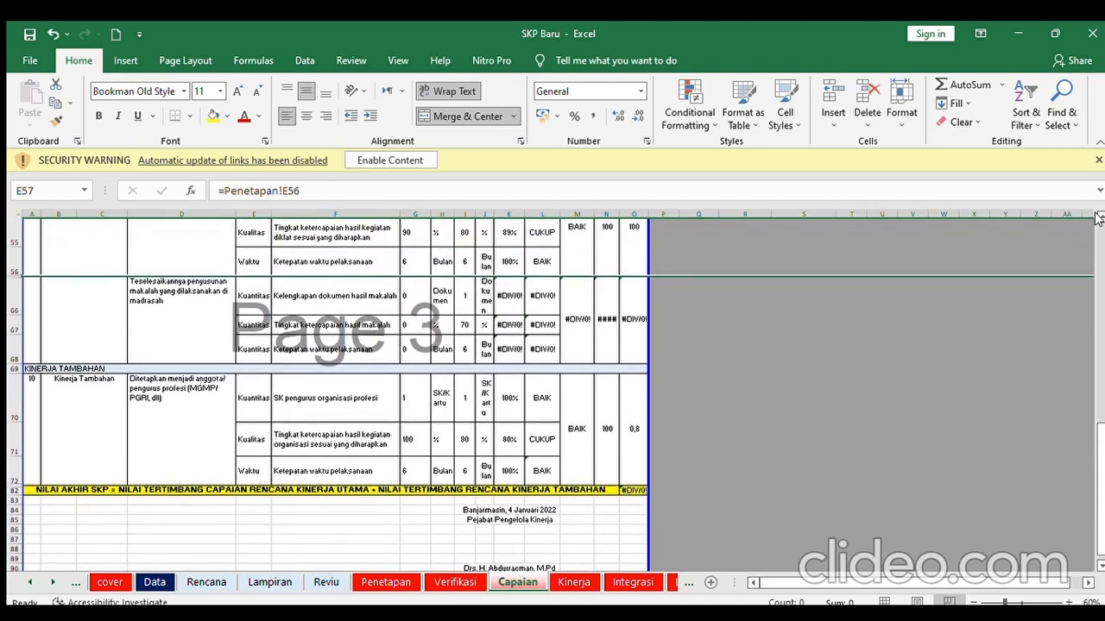
left_click(6, 343)
left_click_drag(6, 343, 7, 389)
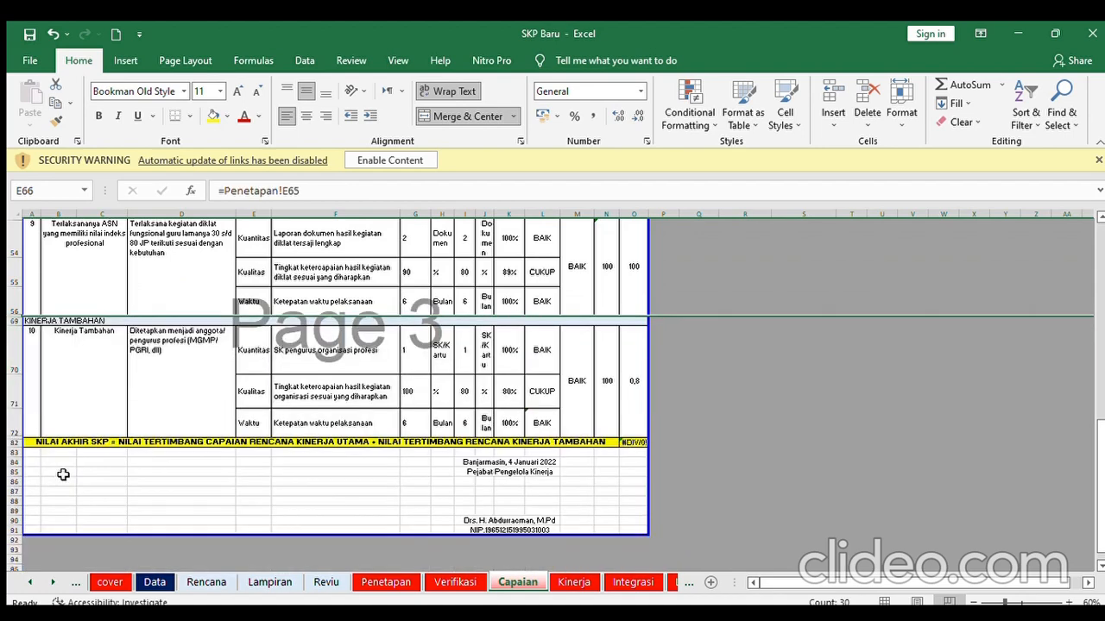
key("ctrl+9")
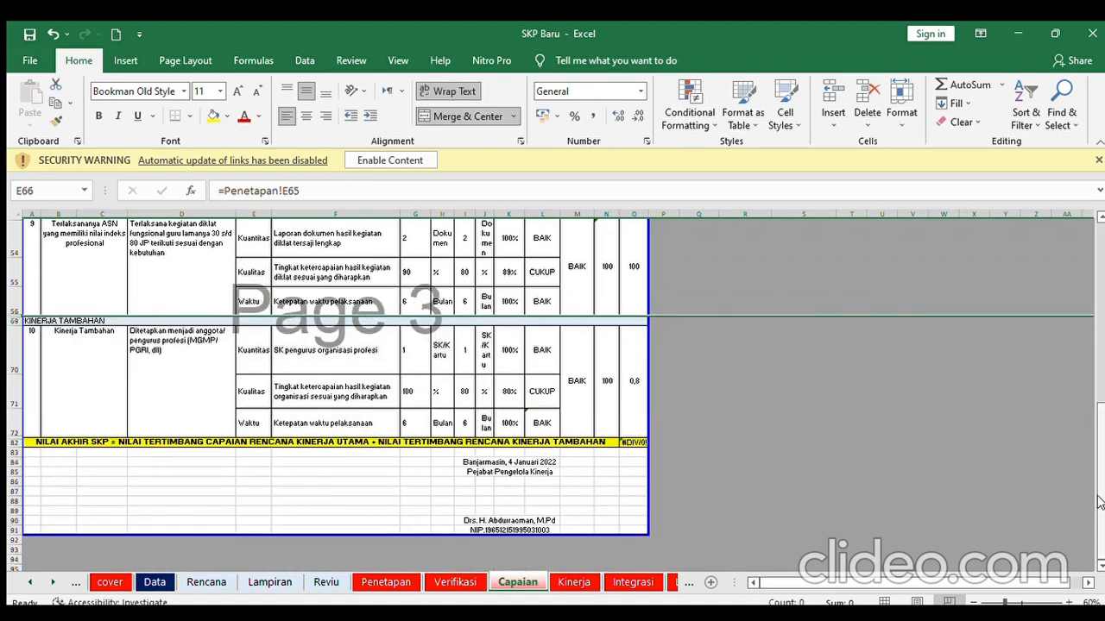
- Hide the zero-target rows 48–50 with Ctrl+9
left_click_drag(1100, 502, 1096, 443)
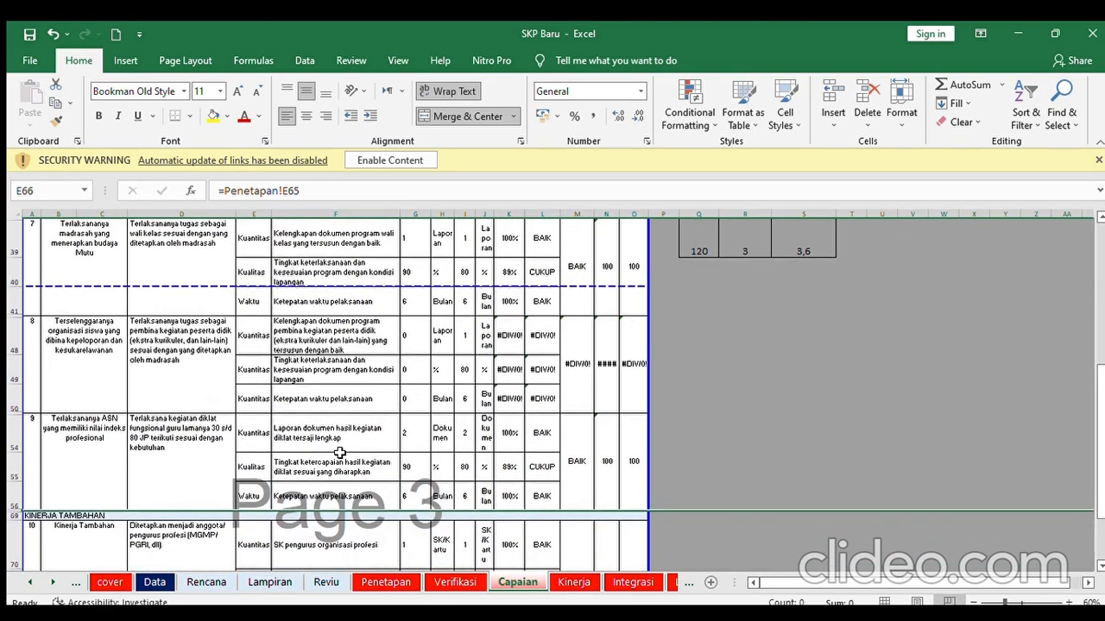
left_click_drag(6, 365, 7, 398)
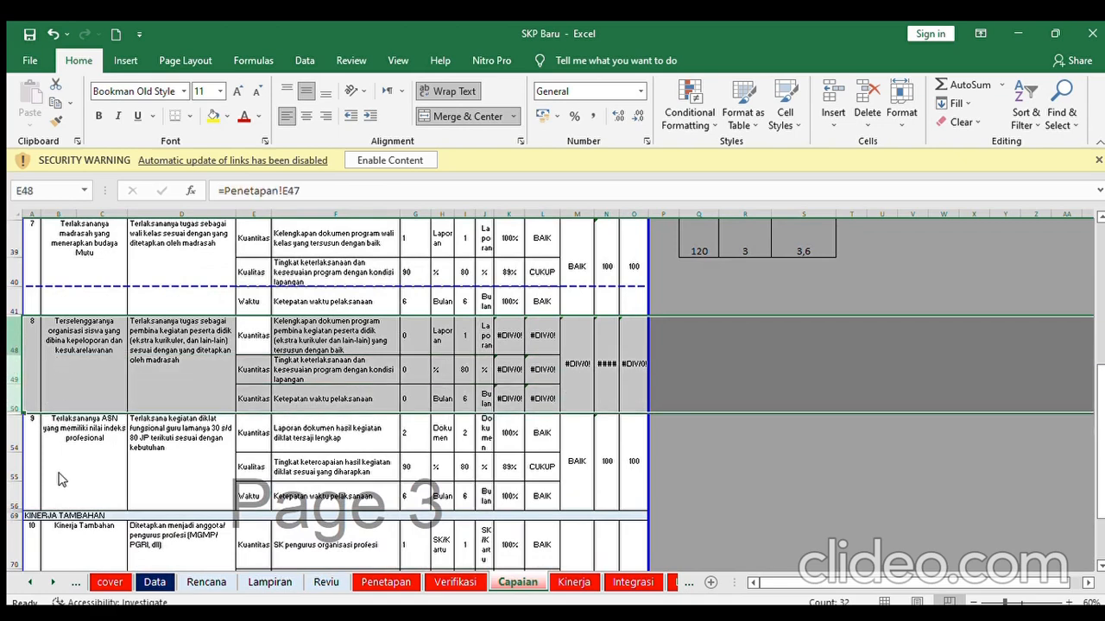
key("ctrl+9")
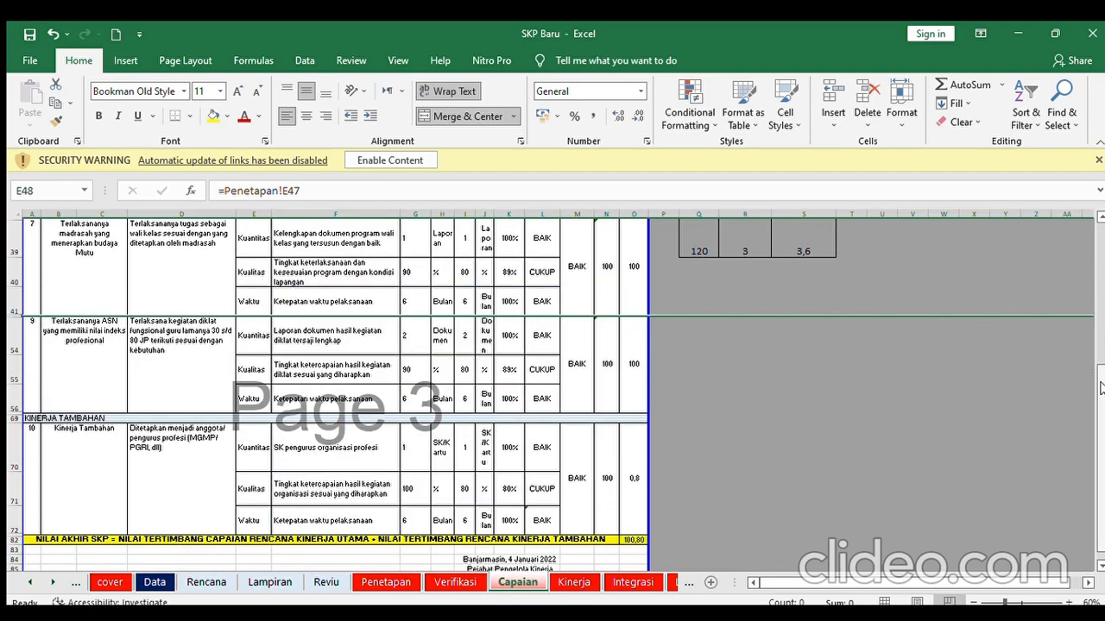
mouse_move(1101, 388)
left_mouse_down()
mouse_move(1100, 259)
mouse_move(1103, 369)
left_mouse_up()
- Review the Kinerja sheet's final score and the formula behind cell E17
left_click(571, 584)
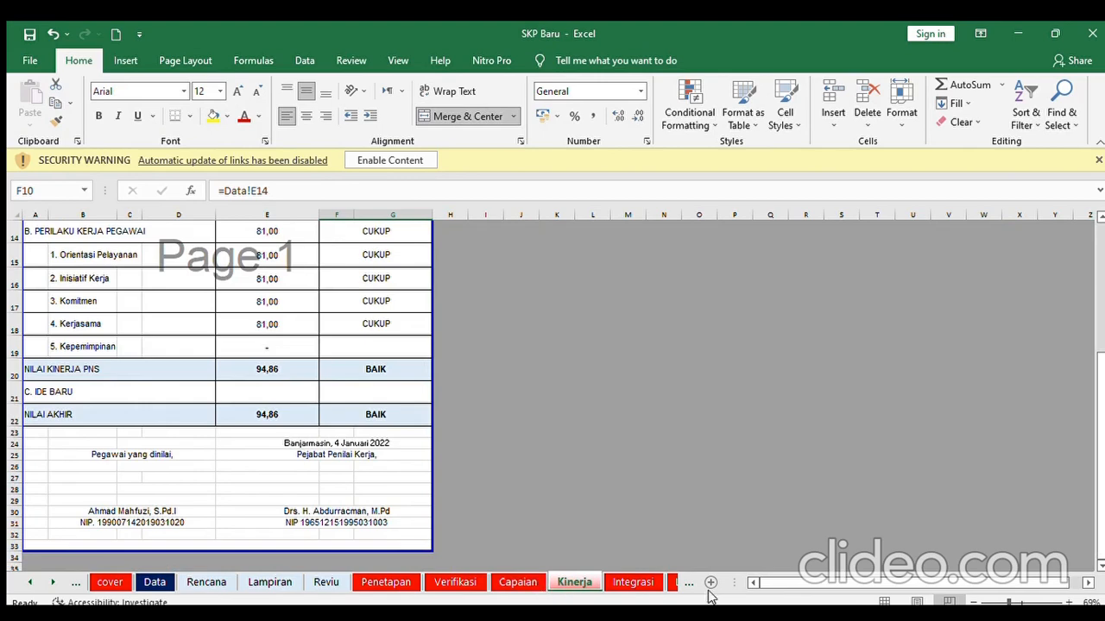
left_click_drag(1103, 384, 1094, 265)
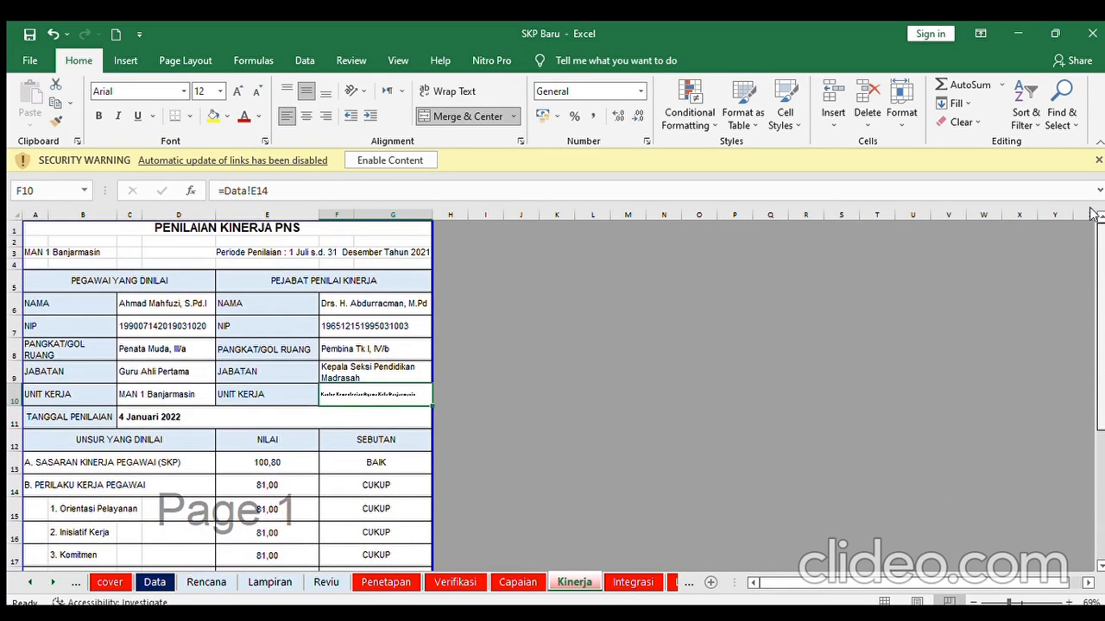
left_click_drag(1092, 214, 1100, 399)
left_click(259, 303)
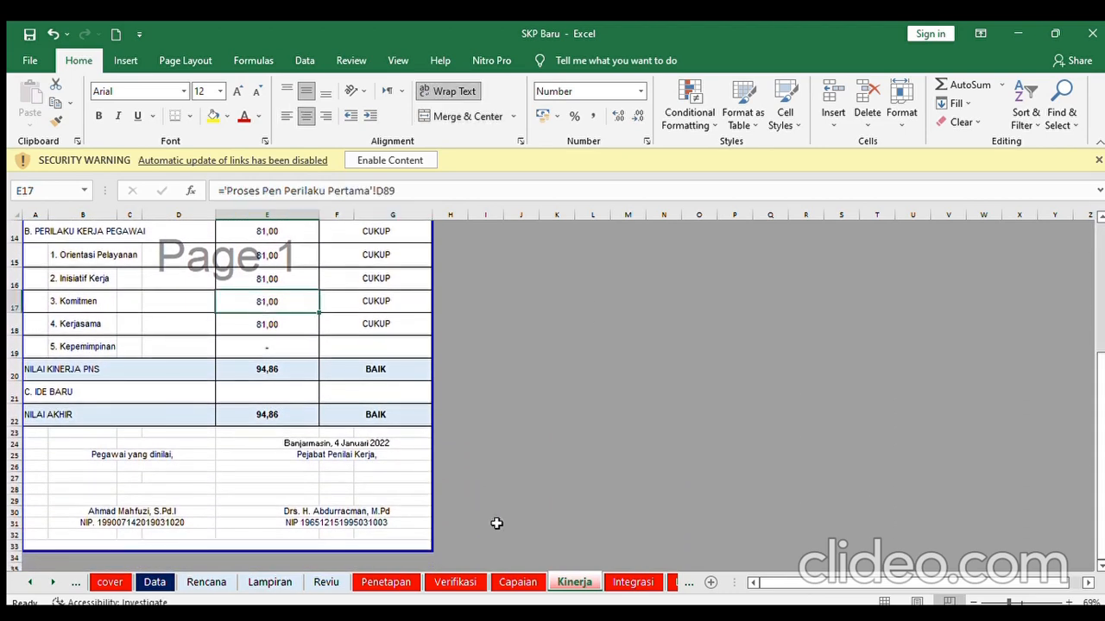
- Check the Integrasi and Proses Pen Perilaku Pertama sheets, then return to Kinerja
left_click(633, 583)
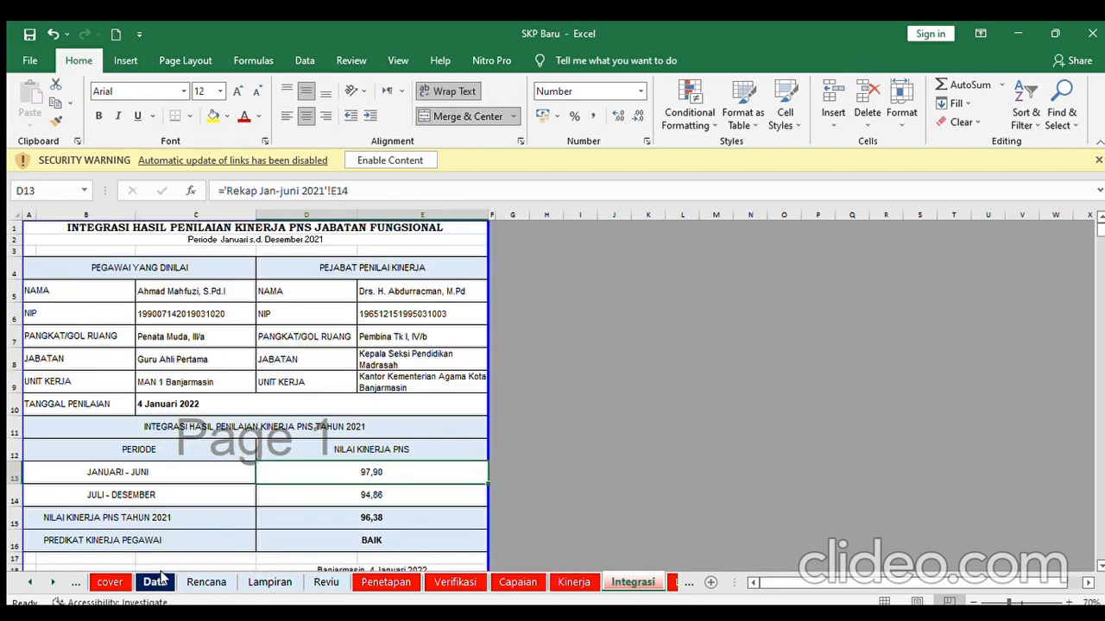
left_click(48, 584)
left_click(48, 584)
left_click(48, 583)
left_click(48, 584)
left_click(48, 584)
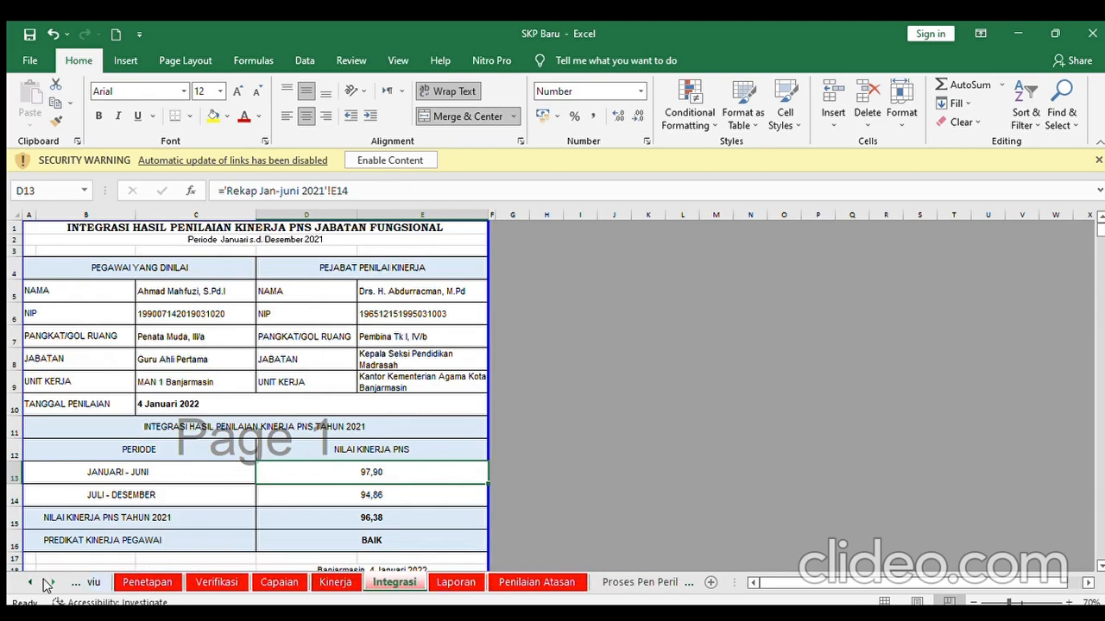
left_click(48, 584)
left_click(47, 584)
left_click(47, 584)
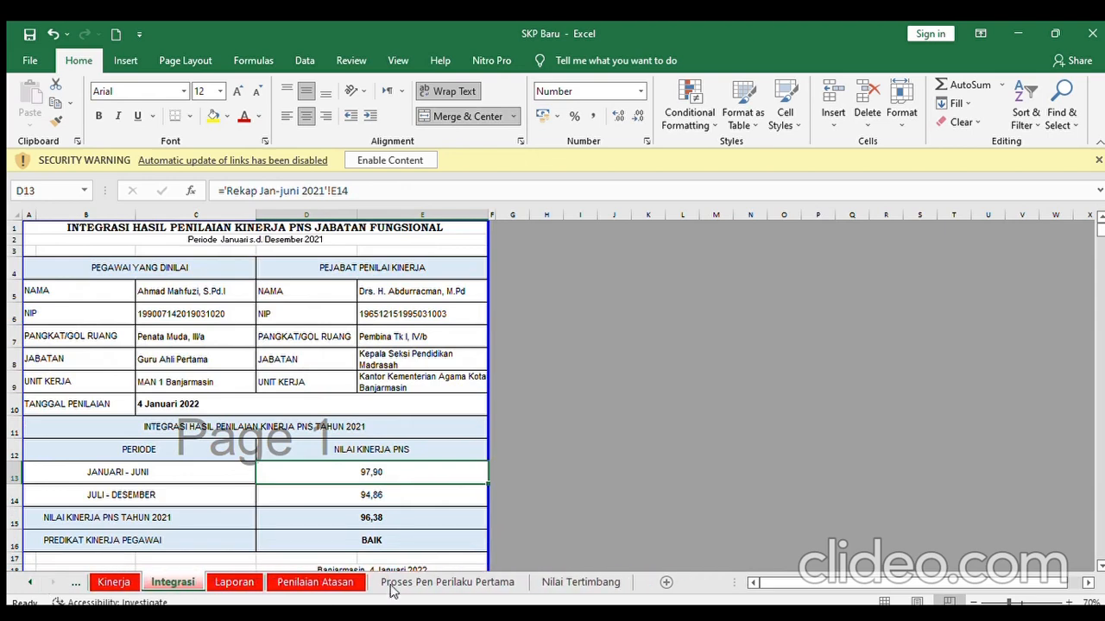
left_click(436, 583)
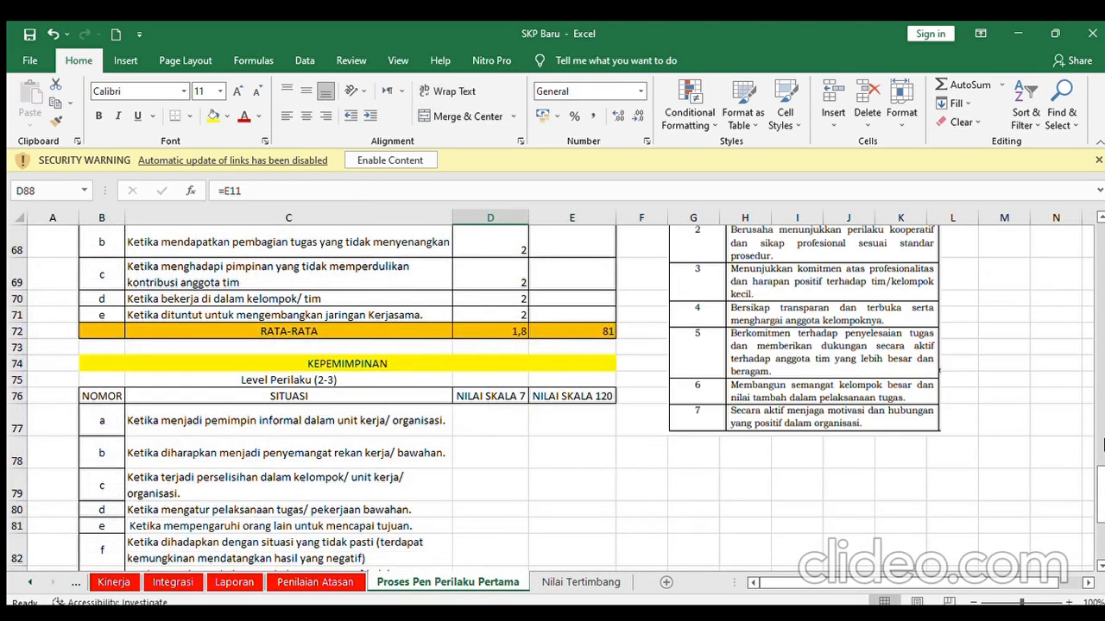
left_click_drag(1101, 445, 1098, 228)
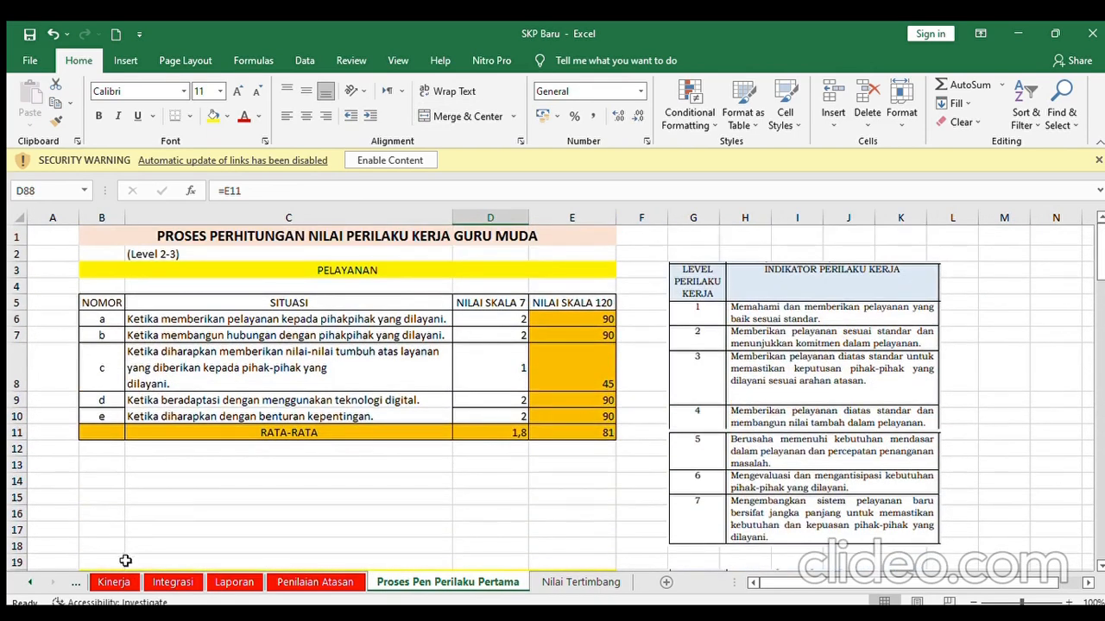
left_click(109, 583)
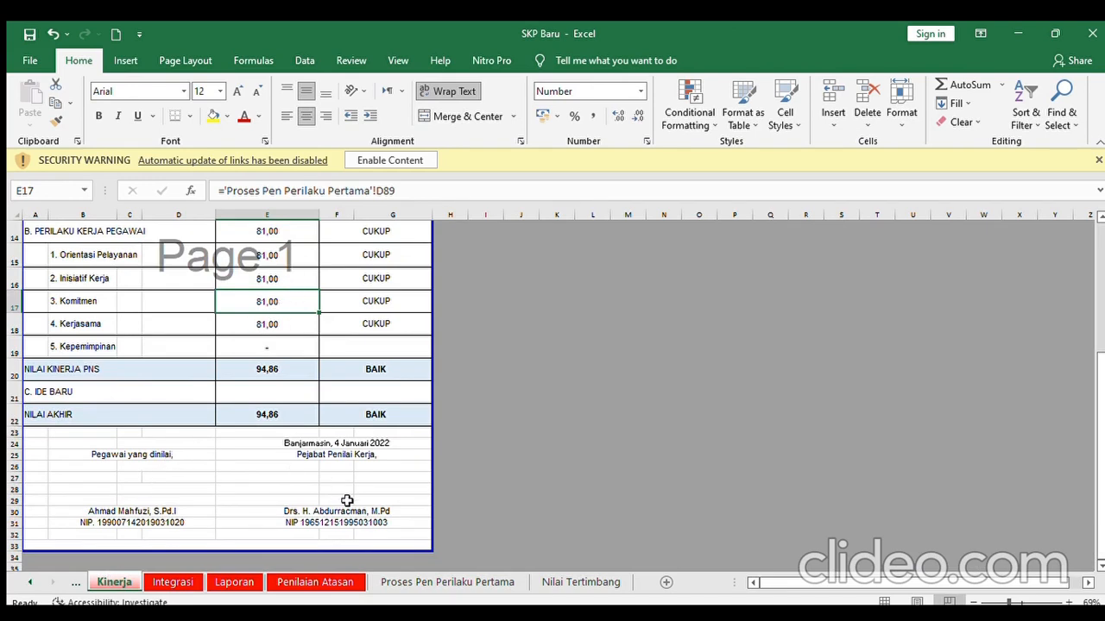
left_click(496, 584)
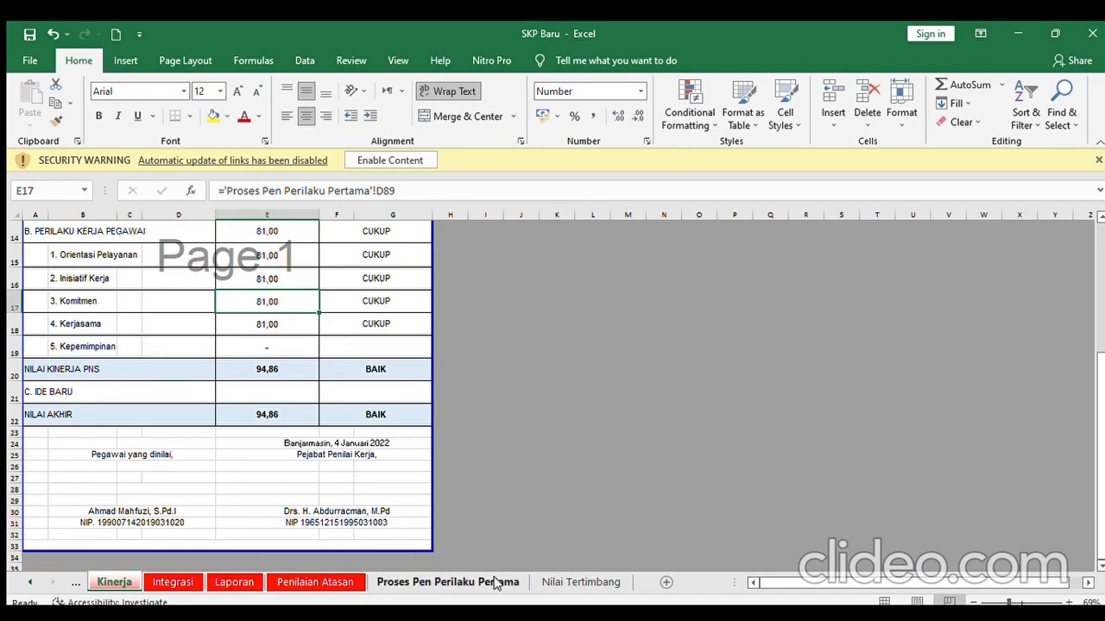
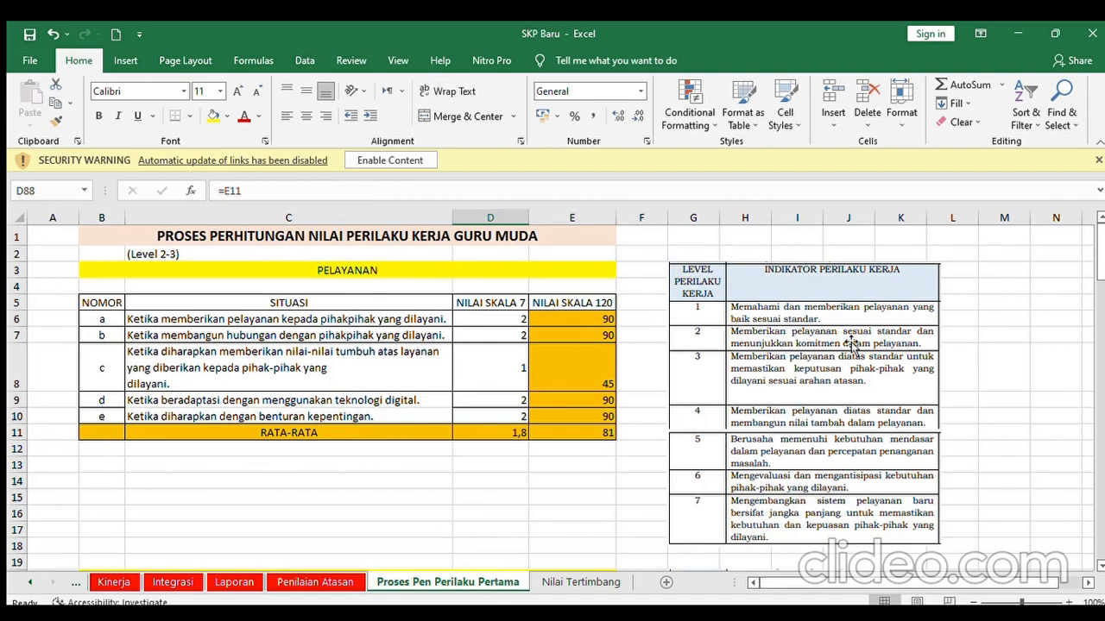
- Check the Pelayanan scores from D6 down past the Pelayanan average
left_click(505, 320)
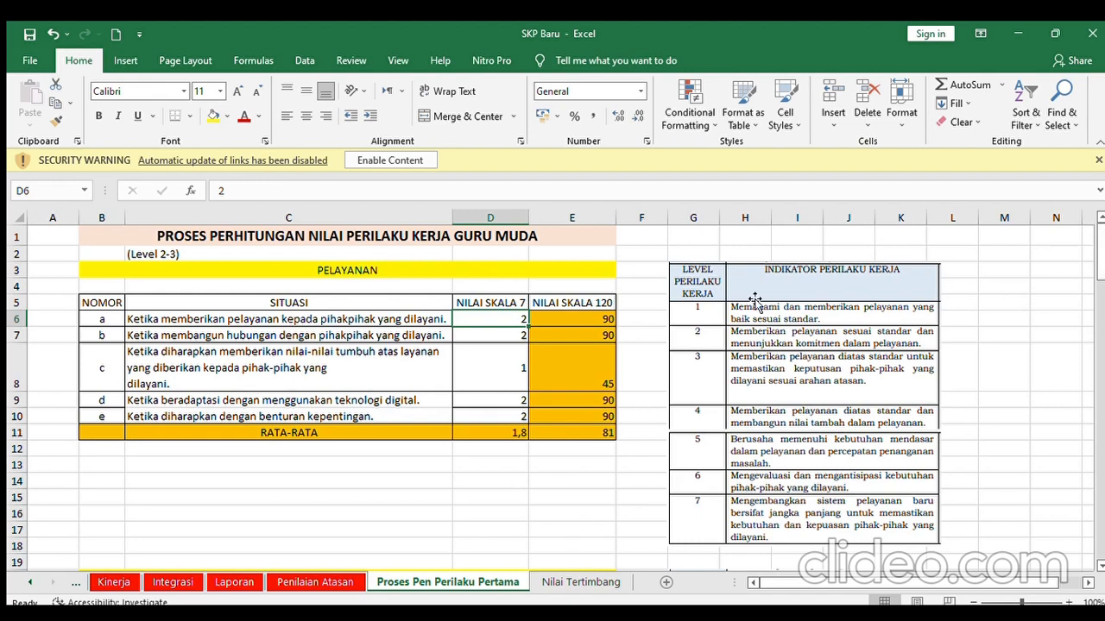
left_click(511, 337)
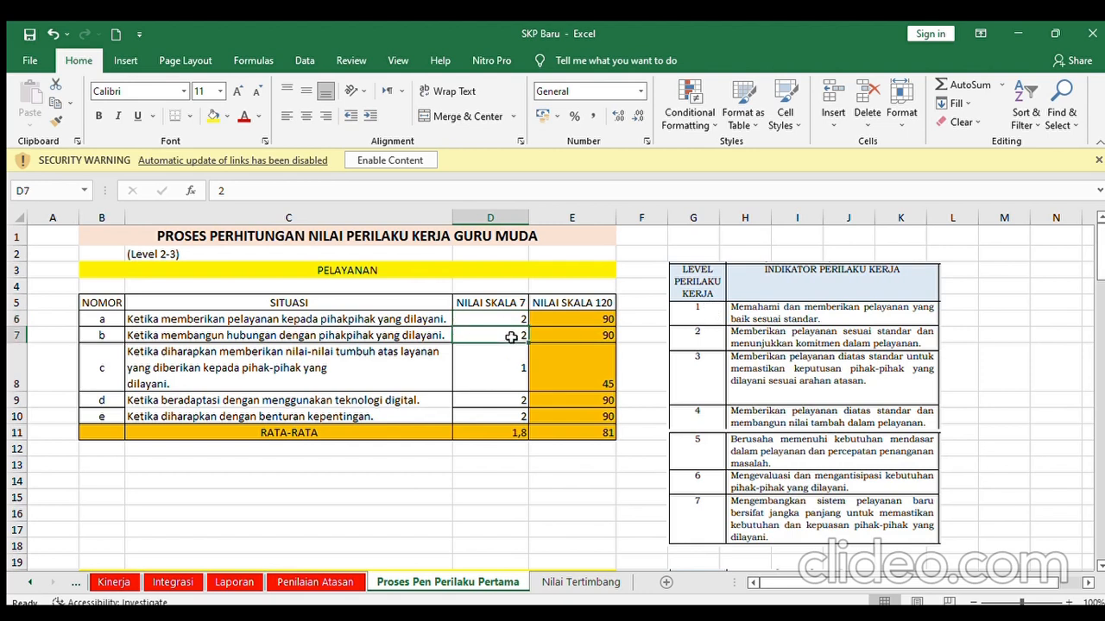
key("Down")
key("Down")
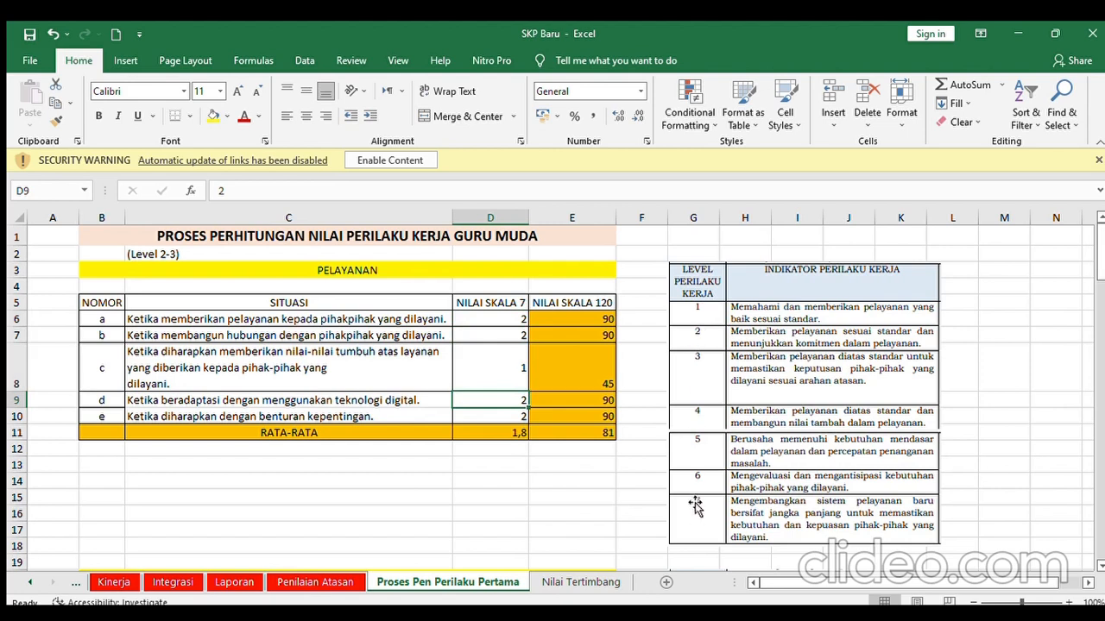
left_click(508, 316)
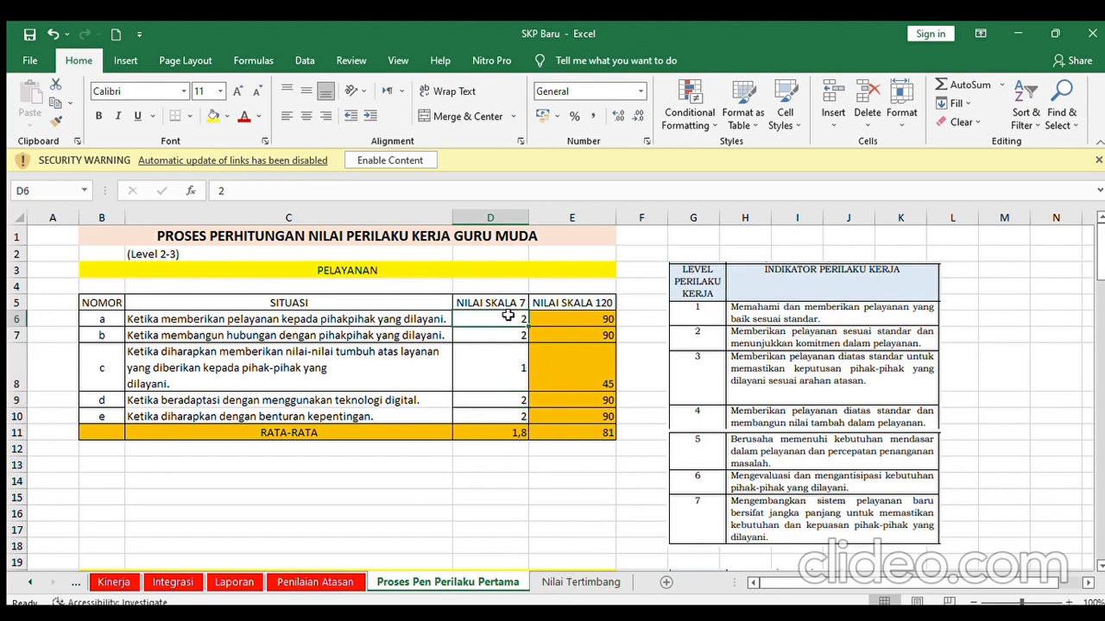
key("Down")
key("Down")
key("Down")
key("Down")
key("Down")
key("Down")
key("Down")
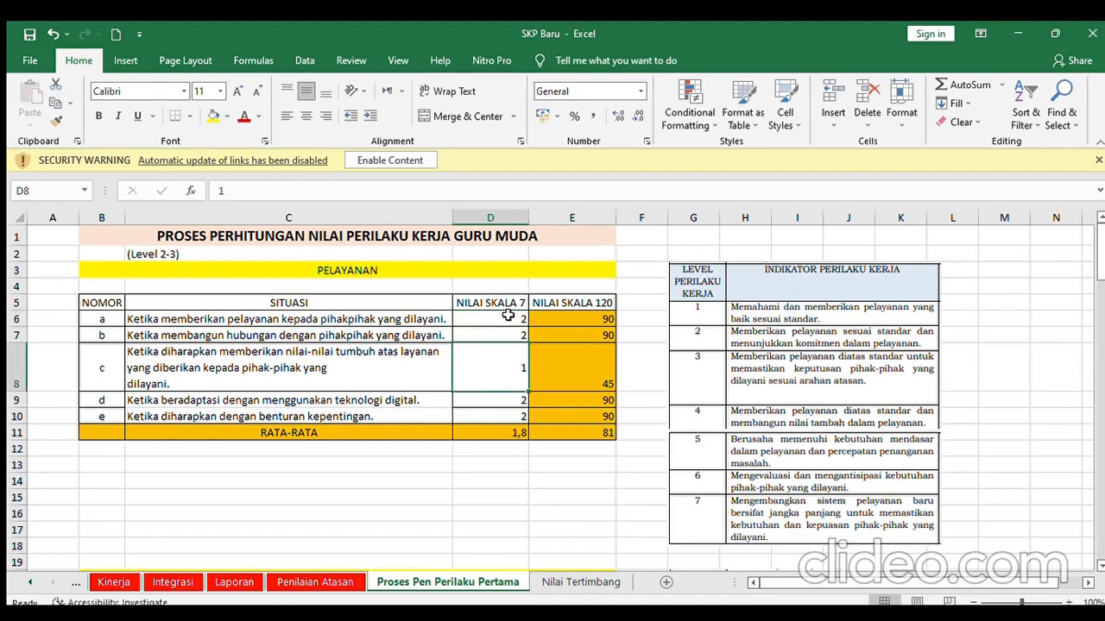
- Step through the KOMITMEN scores from D23 to the average in D28
key("Down")
key("Down")
key("Down")
key("Down")
key("Down")
key("Down")
key("Down")
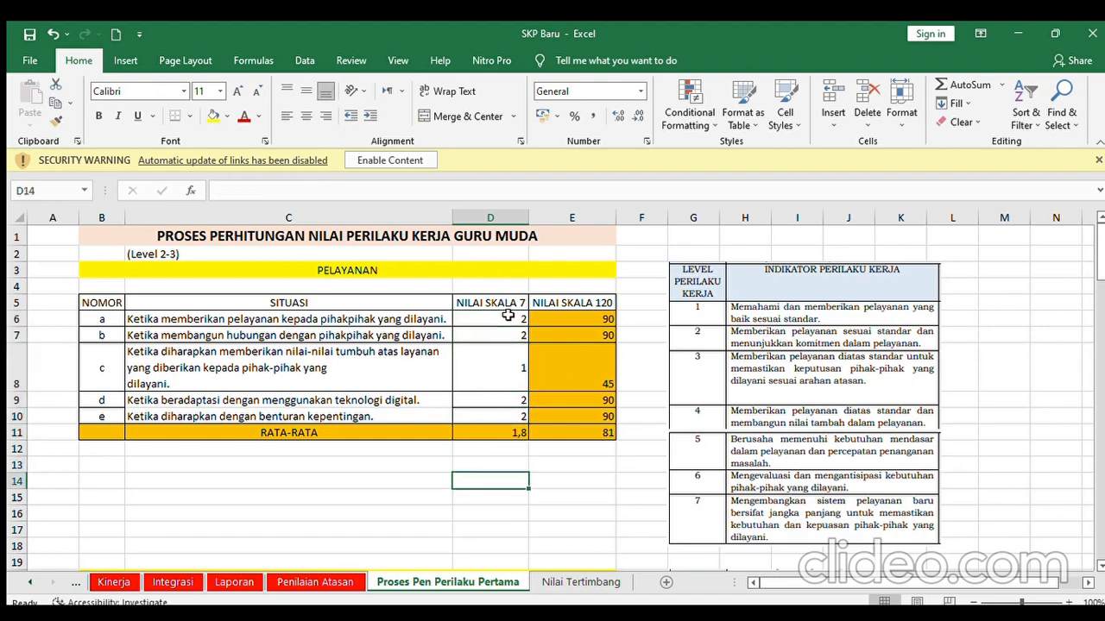
key("Down")
key("Down")
key("Down")
key("Down")
key("Down")
key("Down")
key("Down")
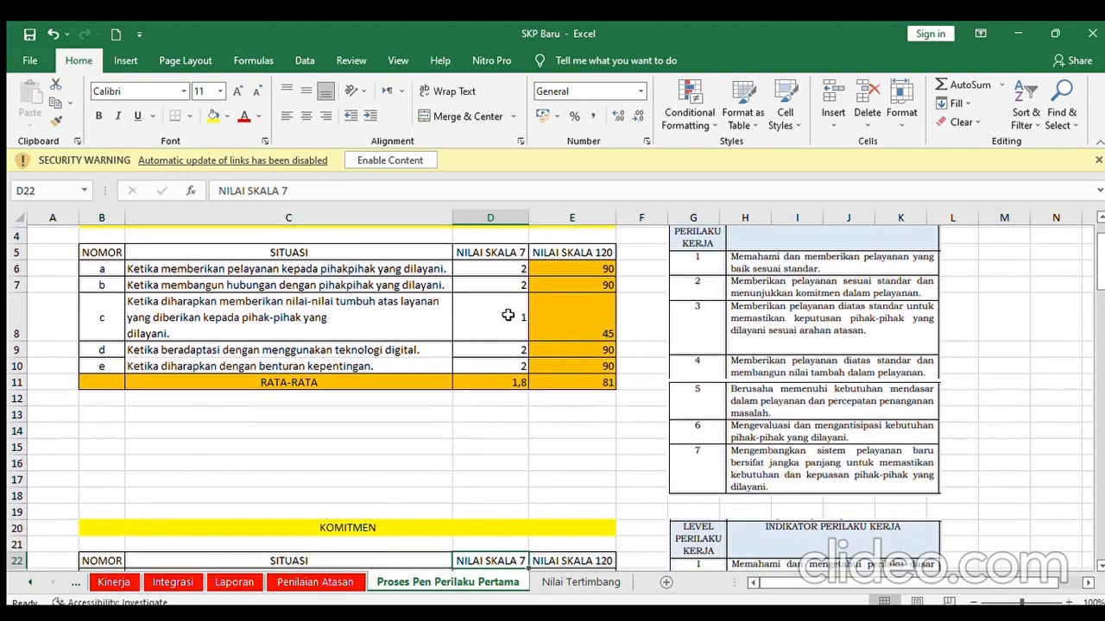
key("Down")
key("Down")
key("Down")
key("Down")
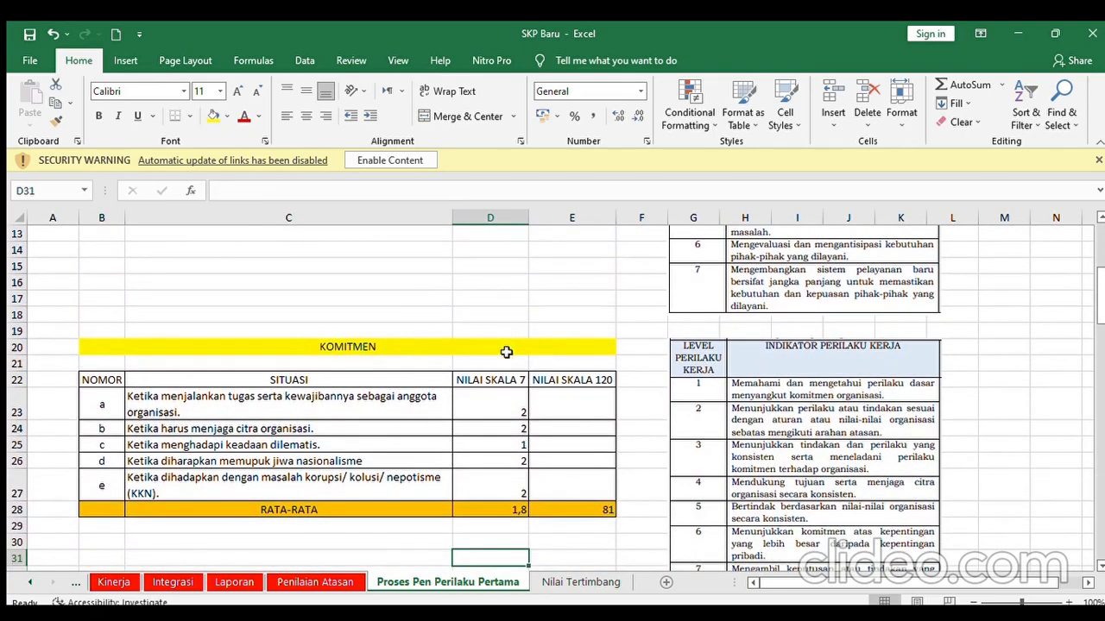
left_click(497, 402)
key("Down")
key("Down")
key("Down")
key("Down")
key("Down")
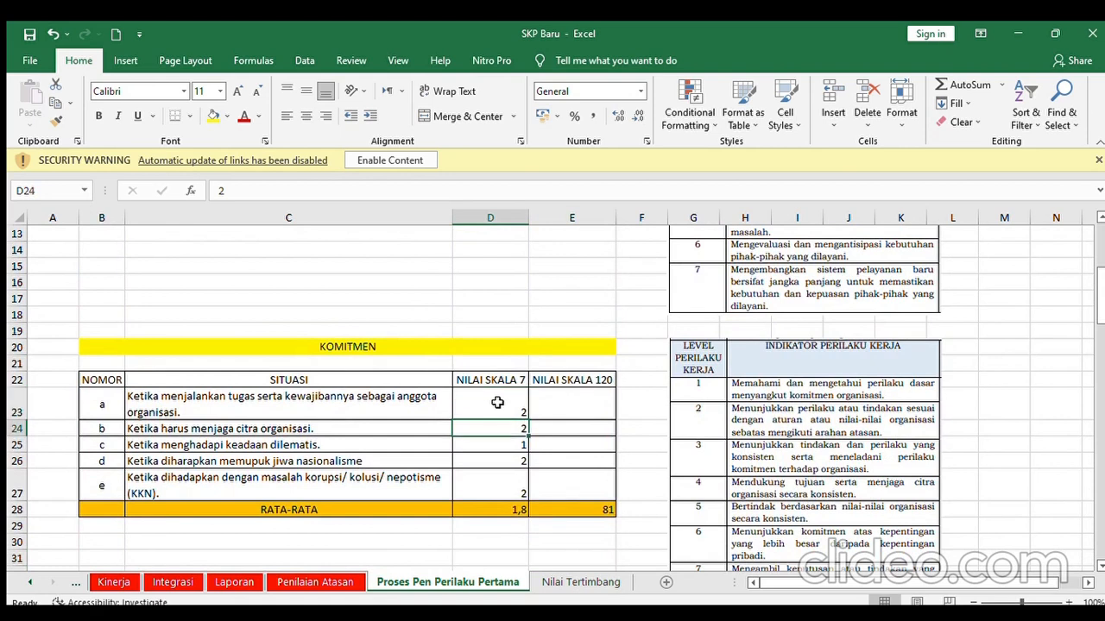
key("Down")
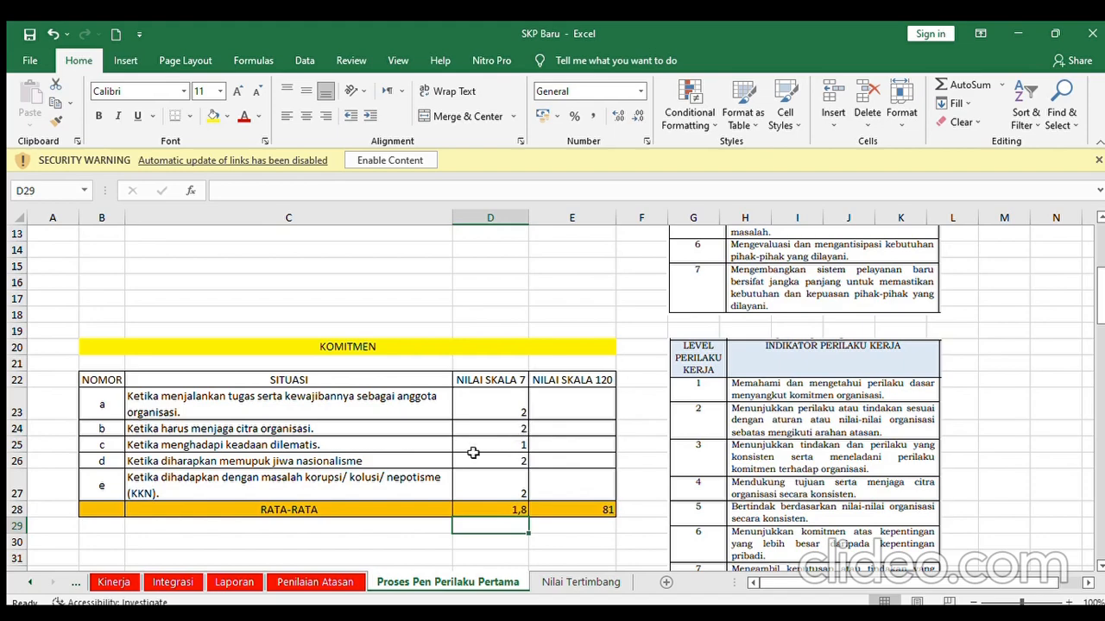
- Move through Inisiatif Kerja, Kerjasama and Kepemimpinan down to the recap table at rows 86–93
key("Down")
key("Down")
key("Down")
key("Down")
key("Down")
key("Down")
key("Down")
key("Down")
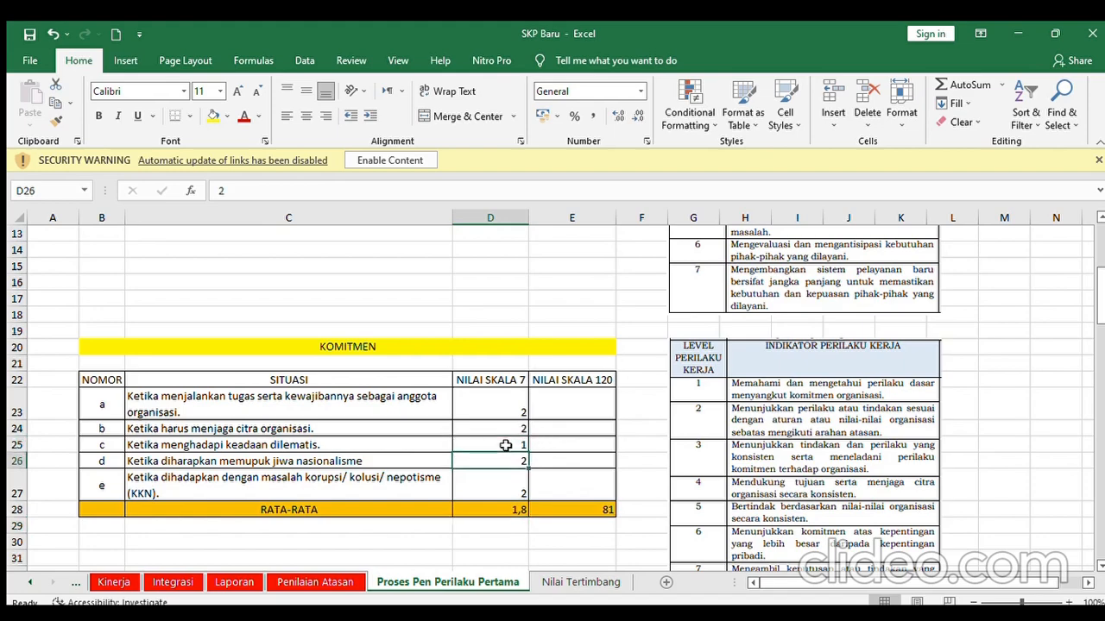
key("Down")
key("Down")
key("Down")
key("Down")
key("Down")
key("Down")
key("Down")
key("Down")
key("Down")
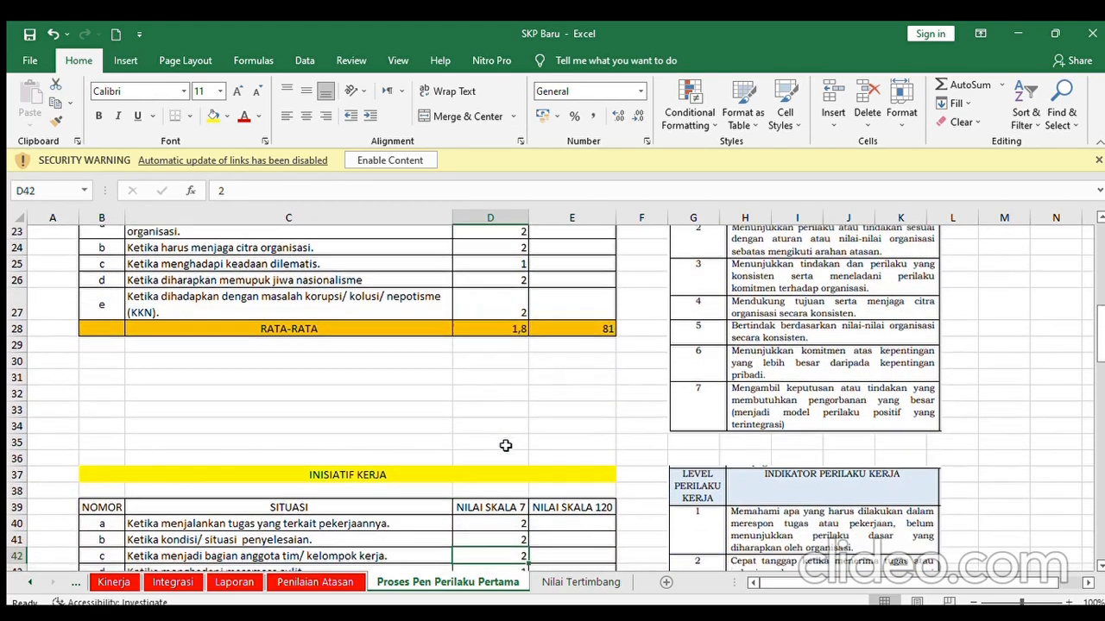
key("Down")
key("Down")
key("Down")
key("Down")
key("Down")
key("Down")
key("Down")
key("Down")
key("Down")
key("Down")
key("Down")
key("Down")
key("Down")
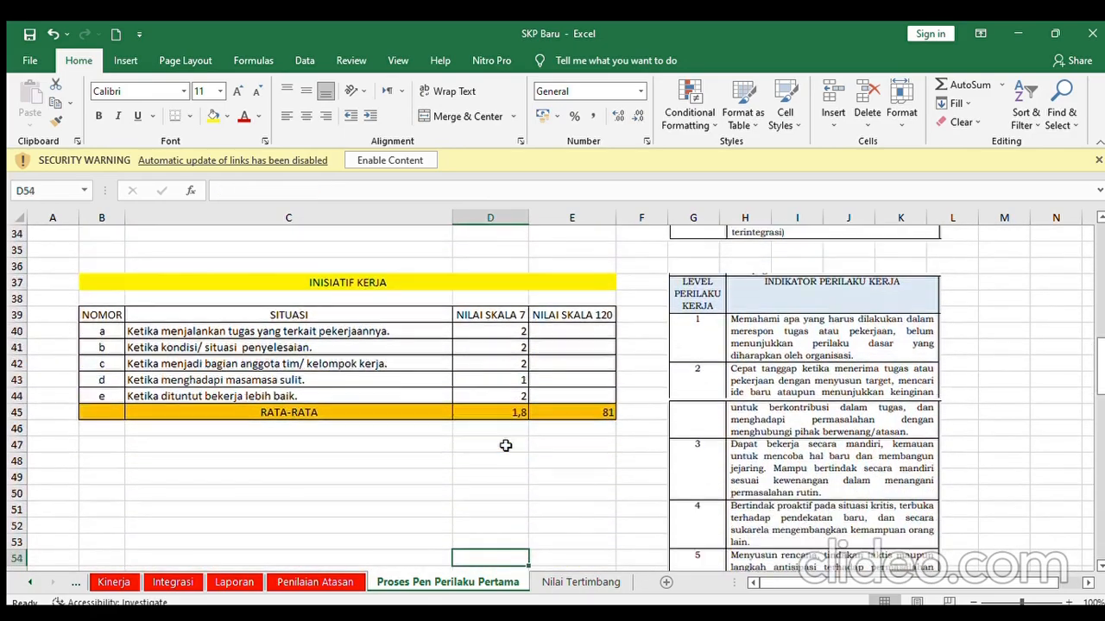
key("Down")
key("Down")
key("Down")
key("Down")
key("Down")
key("Down")
key("Down")
key("Down")
key("Down")
key("Down")
key("Down")
key("Down")
key("Down")
key("Down")
key("Down")
key("Down")
key("Down")
key("Down")
key("Down")
key("Down")
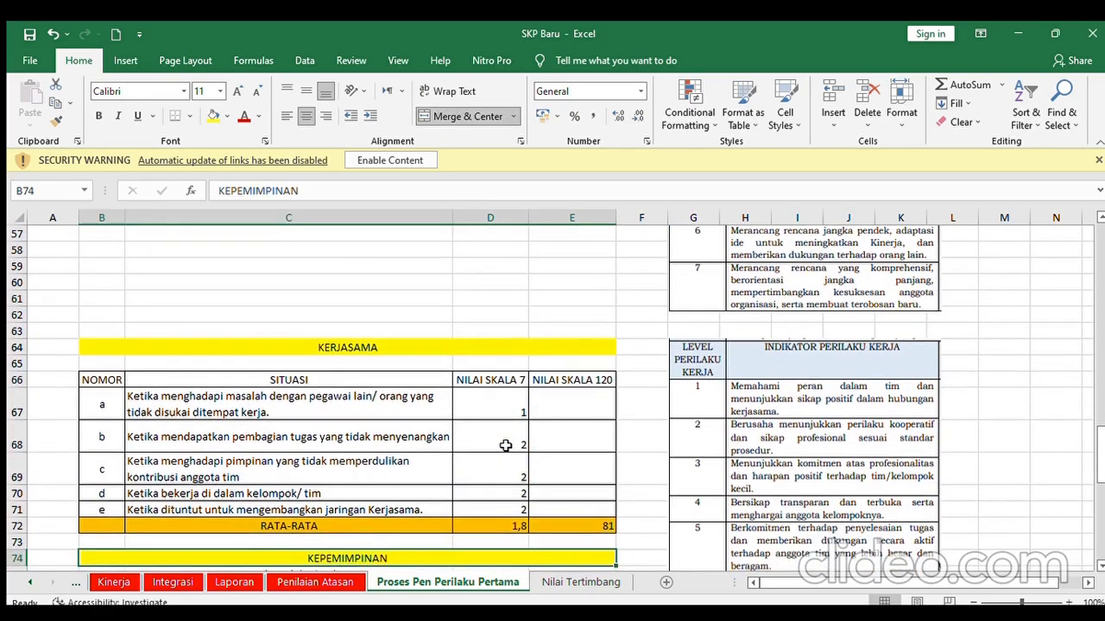
key("Down")
key("Down")
key("Down")
key("Down")
key("Down")
key("Down")
key("Down")
key("Down")
key("Down")
key("Down")
key("Down")
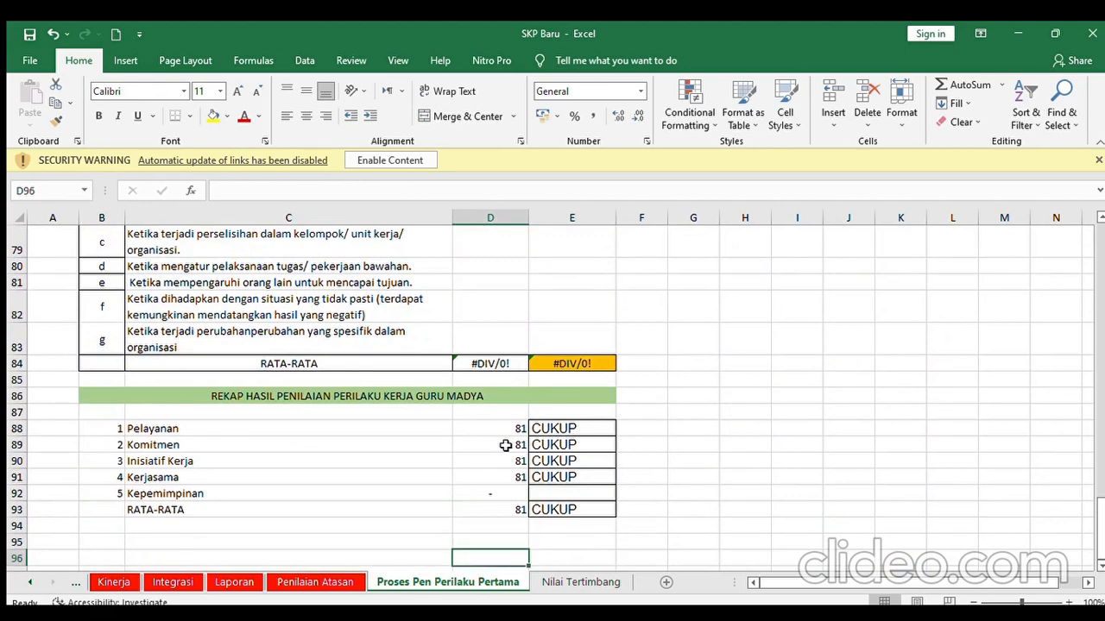
key("Down")
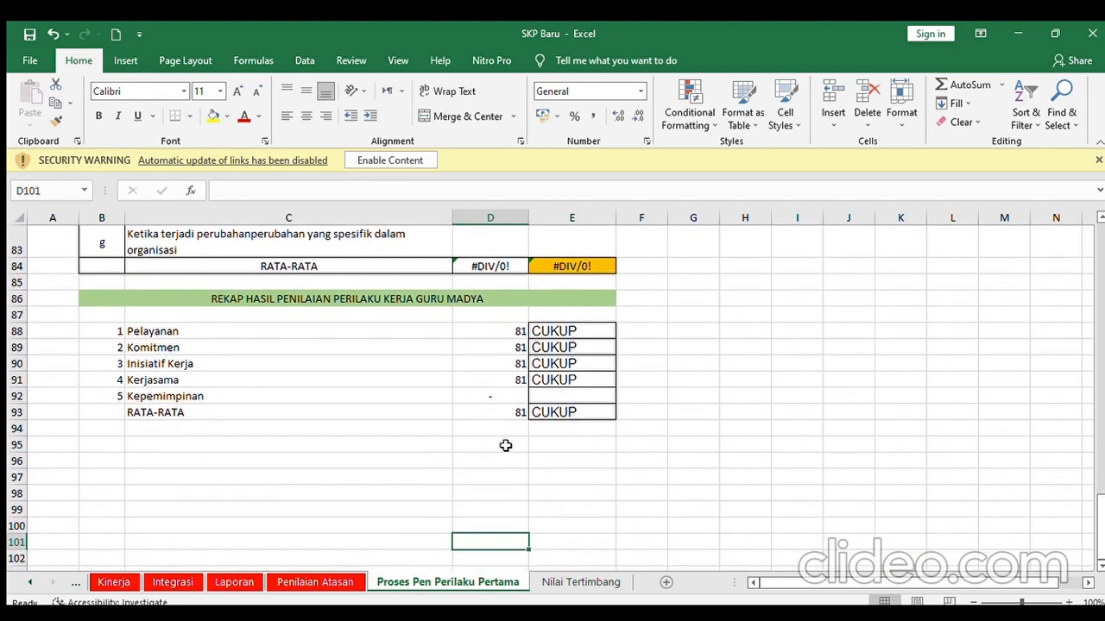
key("Up")
key("Up")
key("Up")
key("Up")
key("Up")
key("Up")
key("Up")
key("Up")
key("Up")
key("Up")
key("Up")
key("Up")
key("Up")
key("Up")
key("Up")
key("Up")
key("Up")
key("Up")
key("Up")
key("Up")
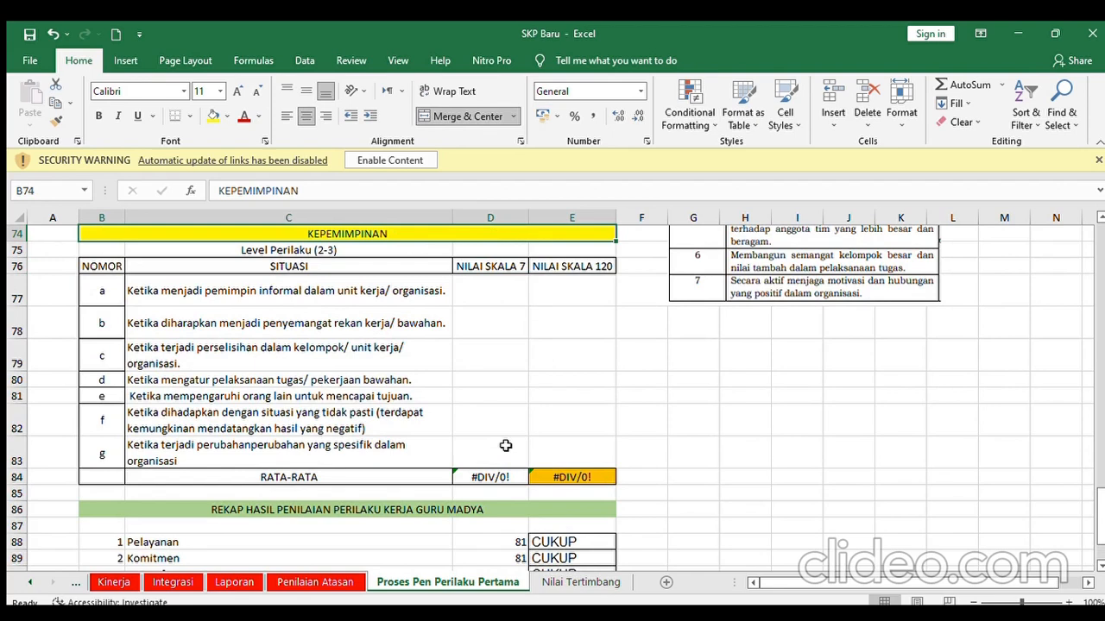
key("Up")
key("Up")
key("Down")
key("Down")
key("Down")
key("Down")
key("Down")
key("Down")
key("Down")
key("Down")
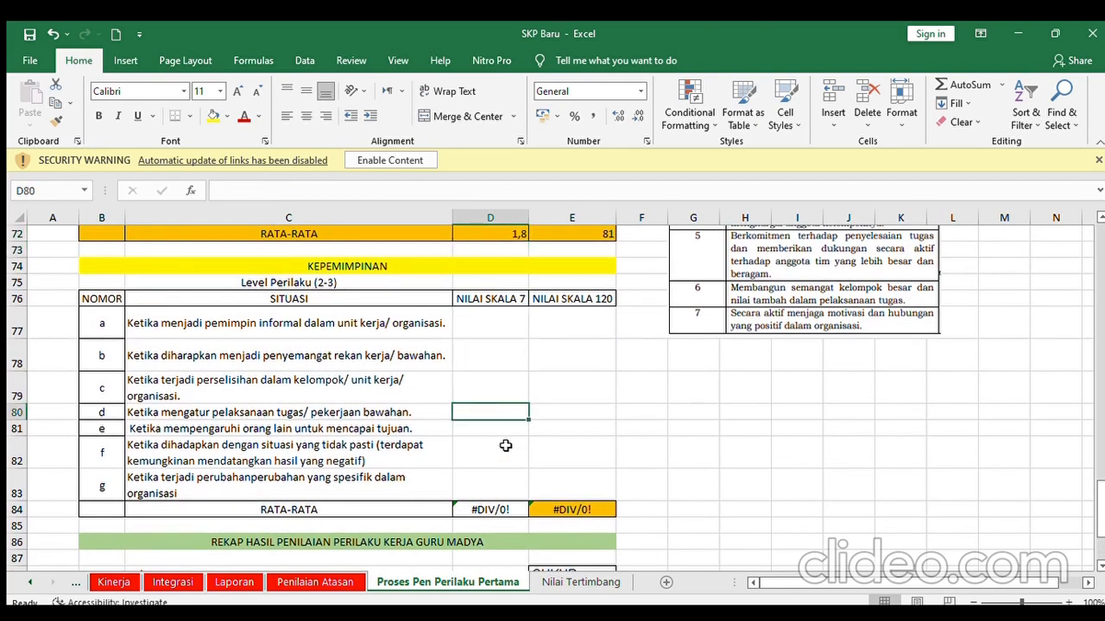
key("Down")
key("Down")
key("Down")
key("Down")
key("Down")
key("Down")
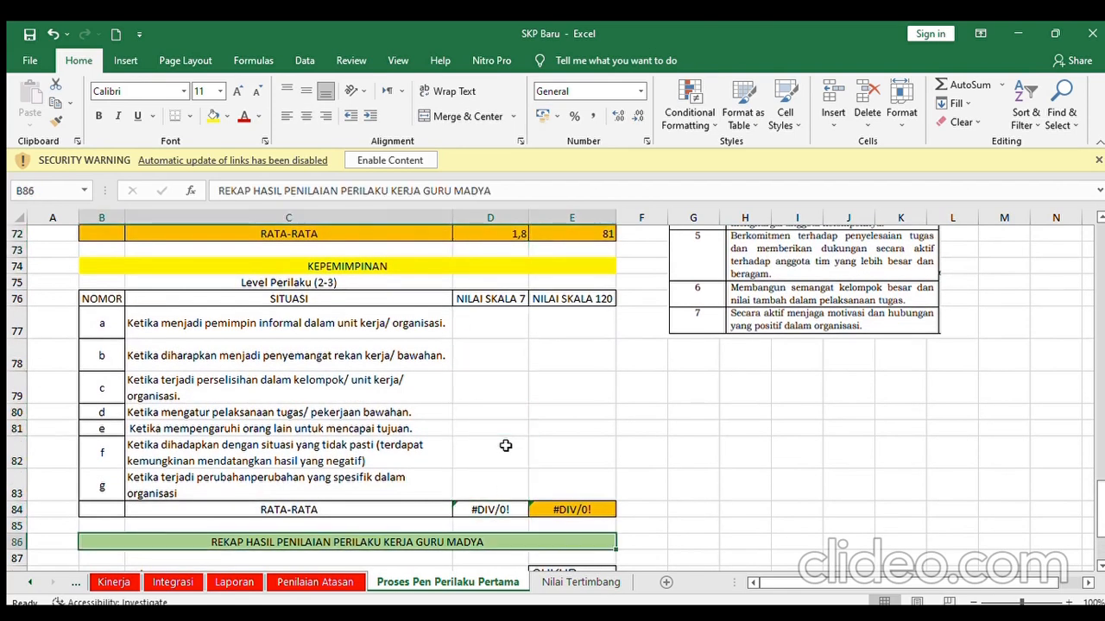
key("Down")
key("Down")
key("Down")
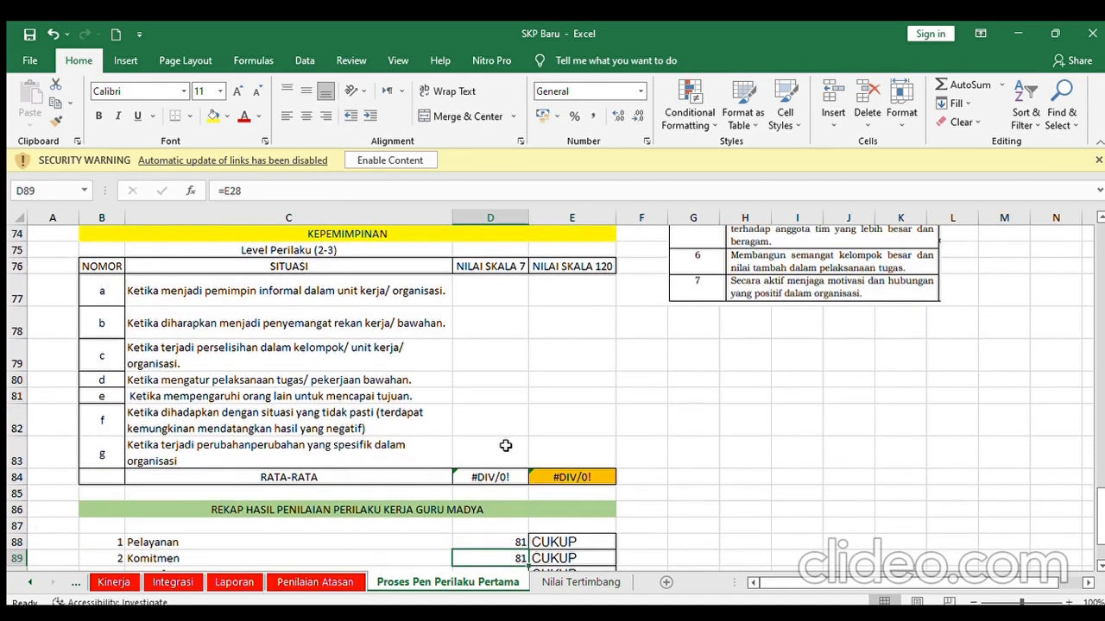
key("Down")
key("Down")
key("Down")
key("Down")
key("Down")
key("Down")
key("Down")
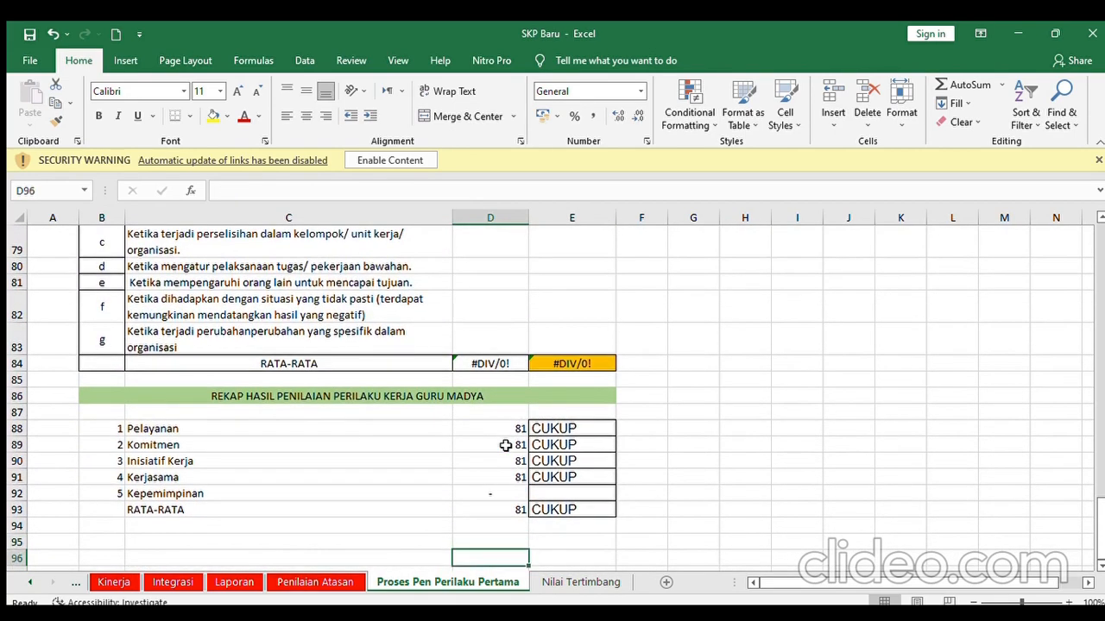
- On Kinerja, inspect the score links in E18, E13 and E16 and return to the sheet's top
left_click(111, 583)
left_click(268, 333)
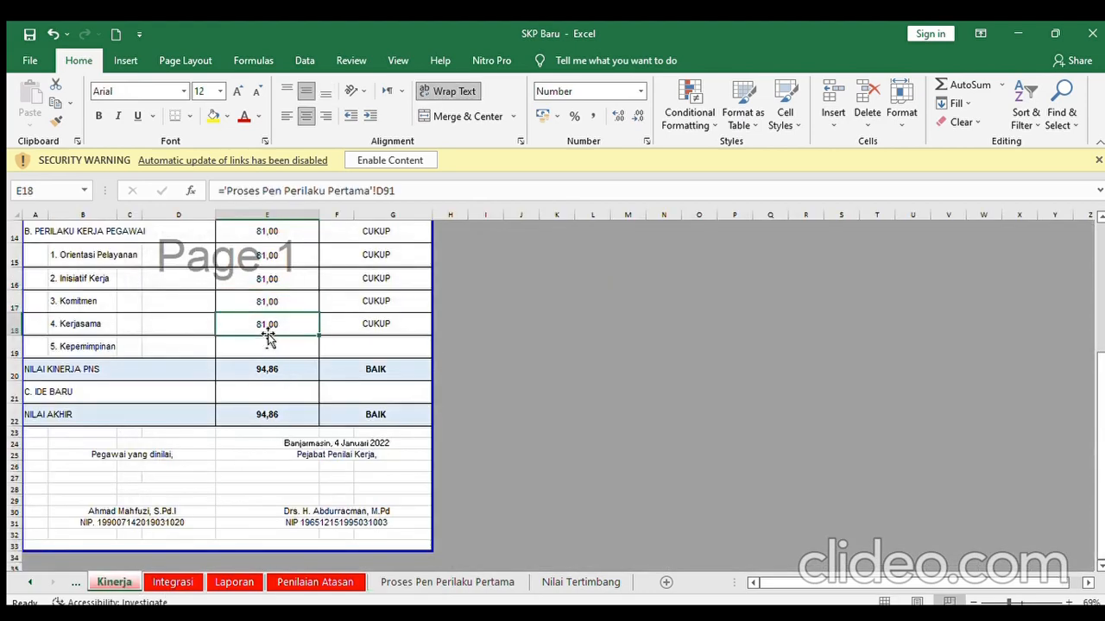
key("Up")
key("Up")
key("Up")
key("Up")
key("Up")
key("Up")
key("Up")
key("Up")
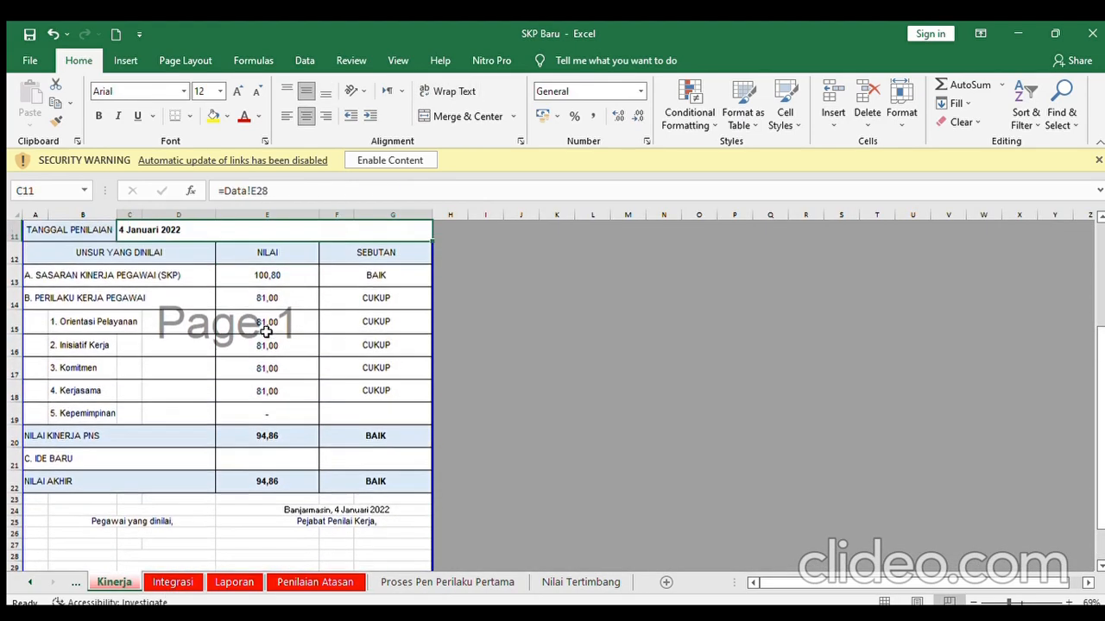
left_click(380, 302)
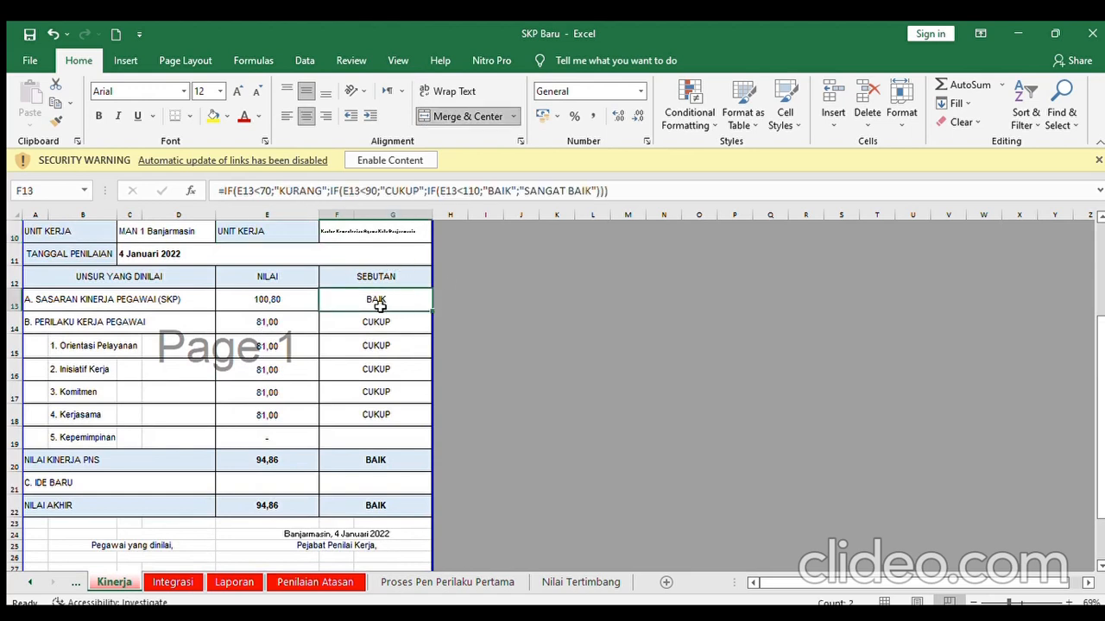
left_click(278, 299)
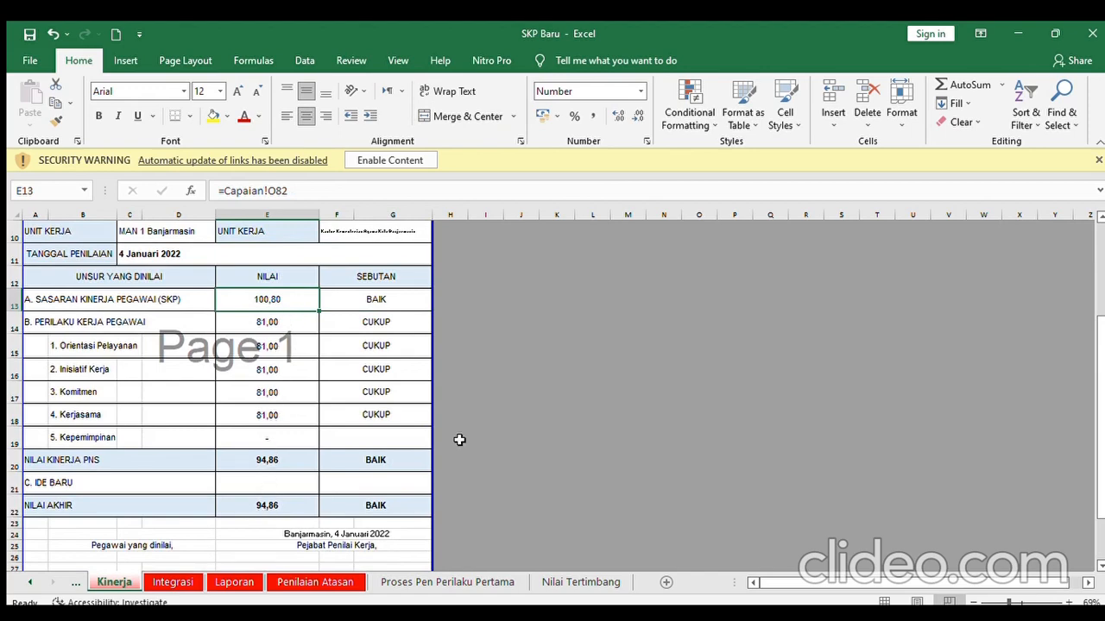
left_click(309, 369)
key("Up")
key("Up")
key("Up")
key("Up")
key("Up")
key("Up")
key("Up")
key("Up")
key("Up")
key("Up")
key("Up")
key("Up")
key("Up")
key("Up")
key("Up")
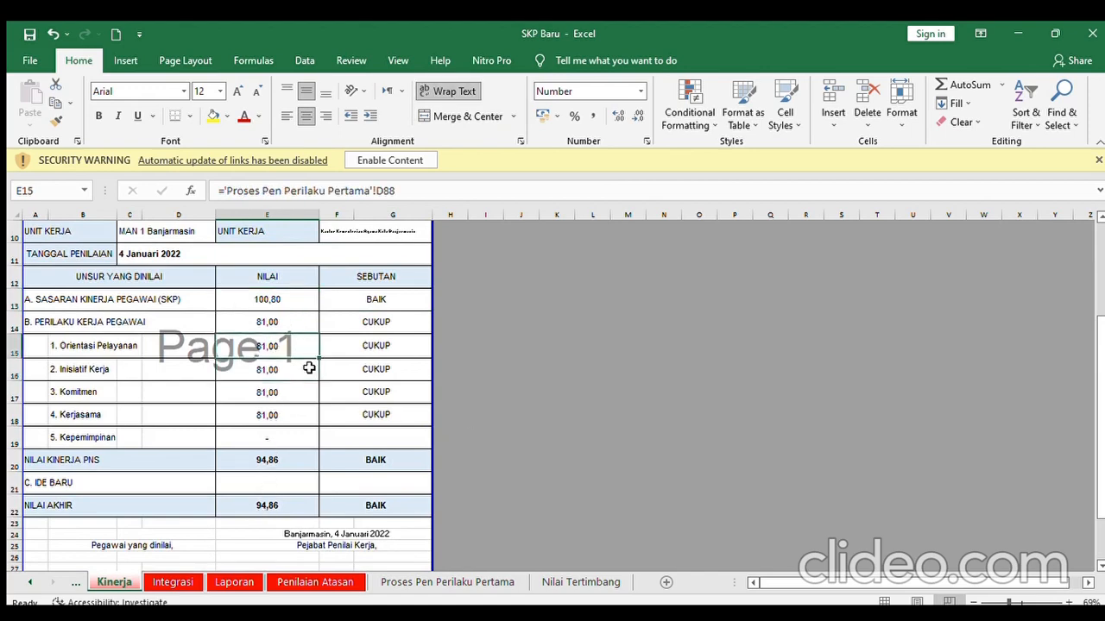
key("Down")
key("Down")
key("Down")
key("Down")
key("Down")
key("Down")
key("Down")
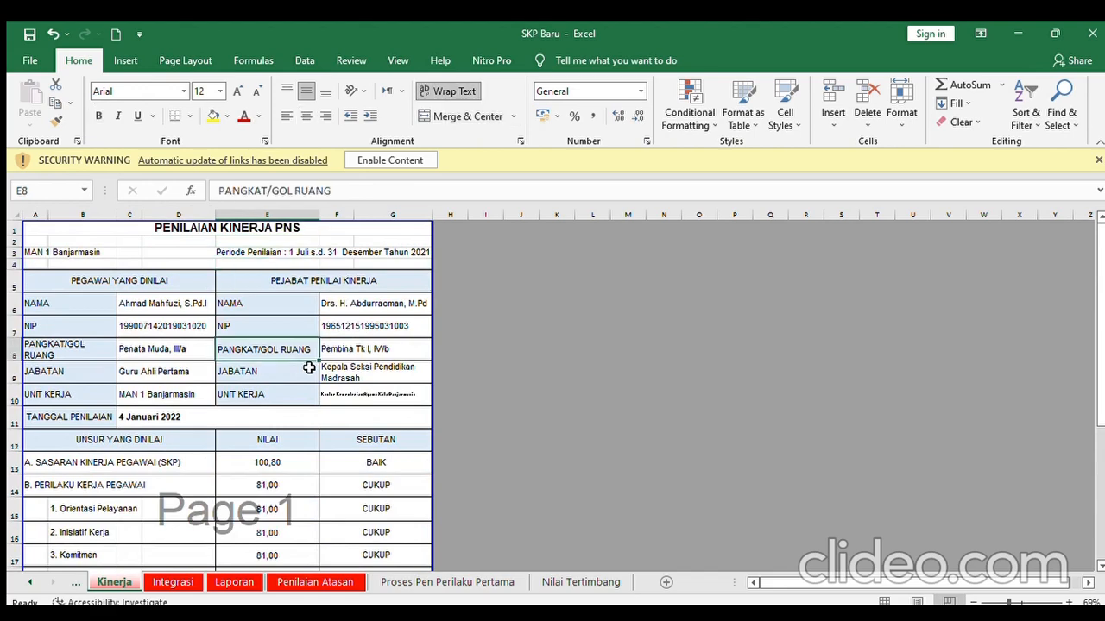
- Scroll through the Integrasi sheet's 96,38 score, then scroll down the Laporan sheet
left_click(173, 584)
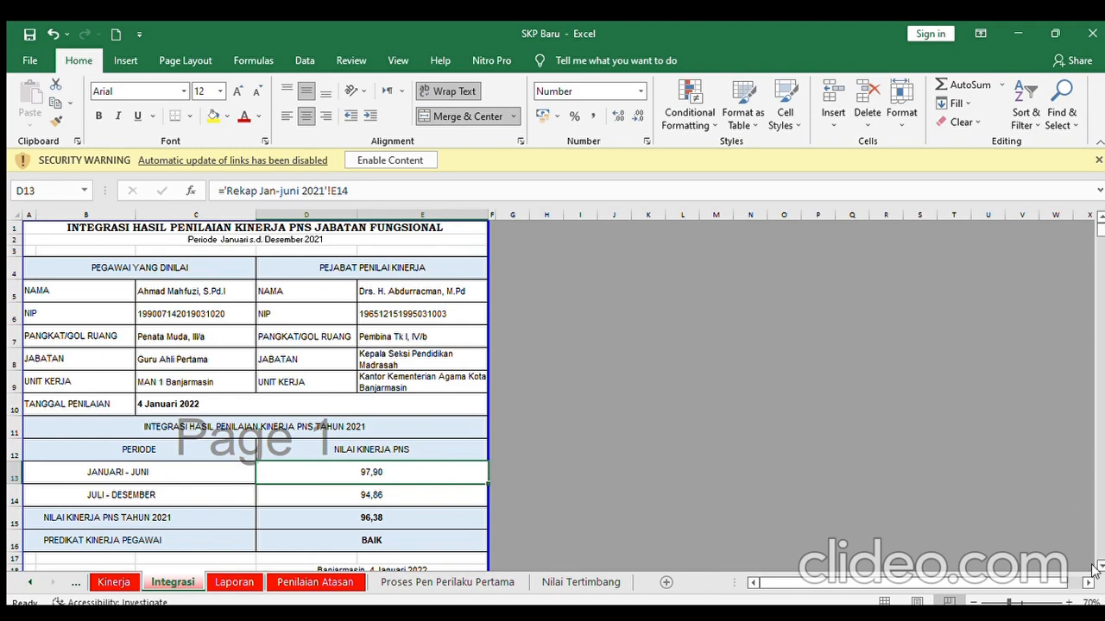
scroll(1096, 569, "down", 2)
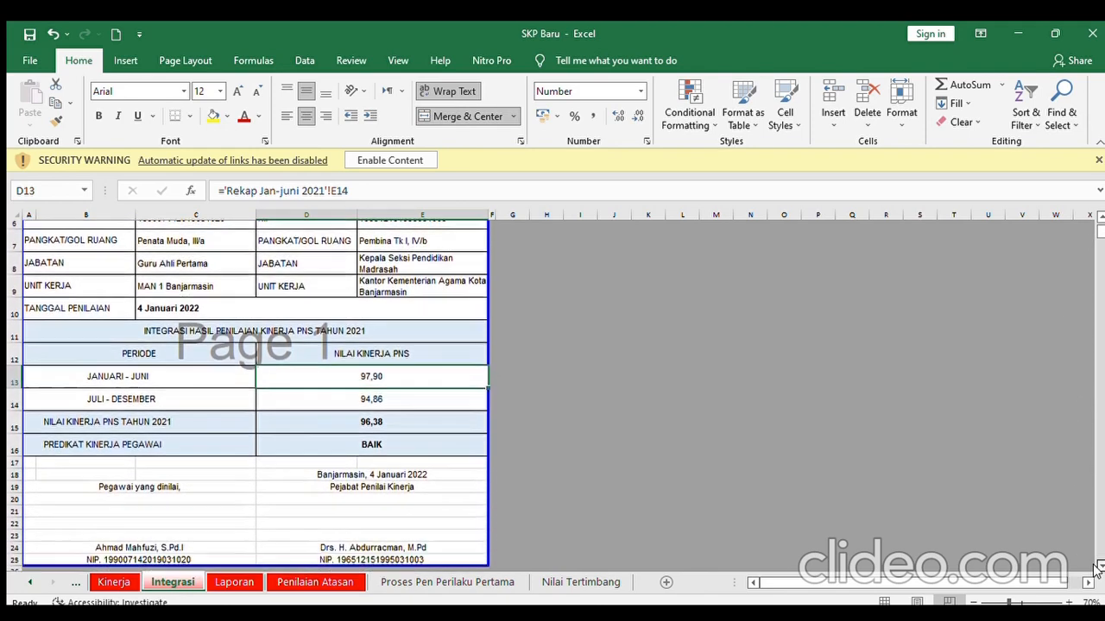
left_click(1098, 567)
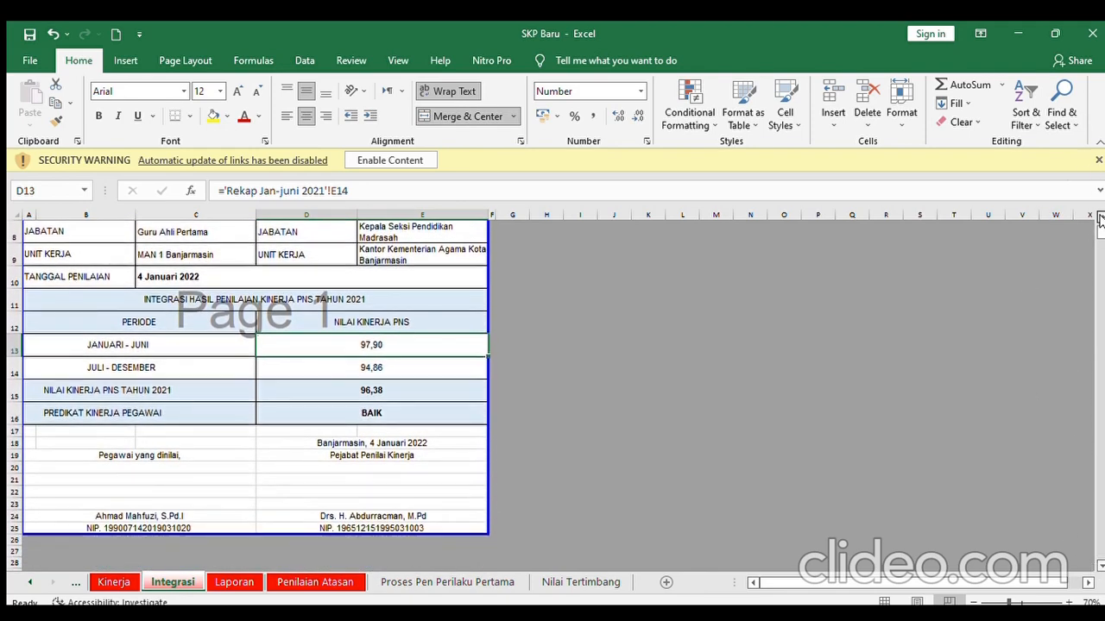
scroll(1098, 221, "up", 3)
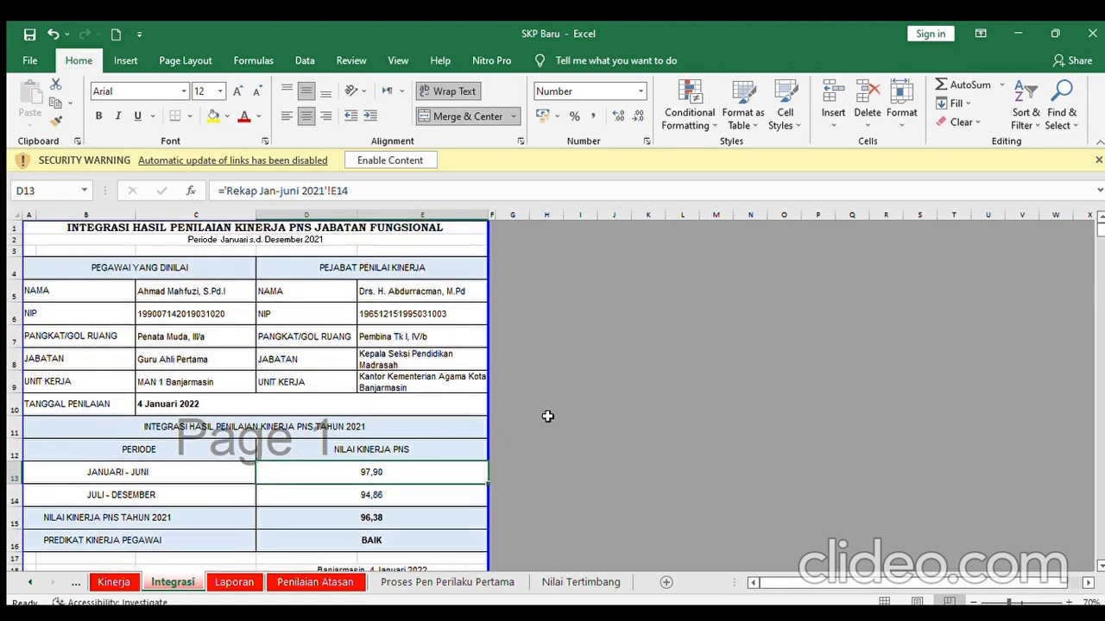
left_click(235, 581)
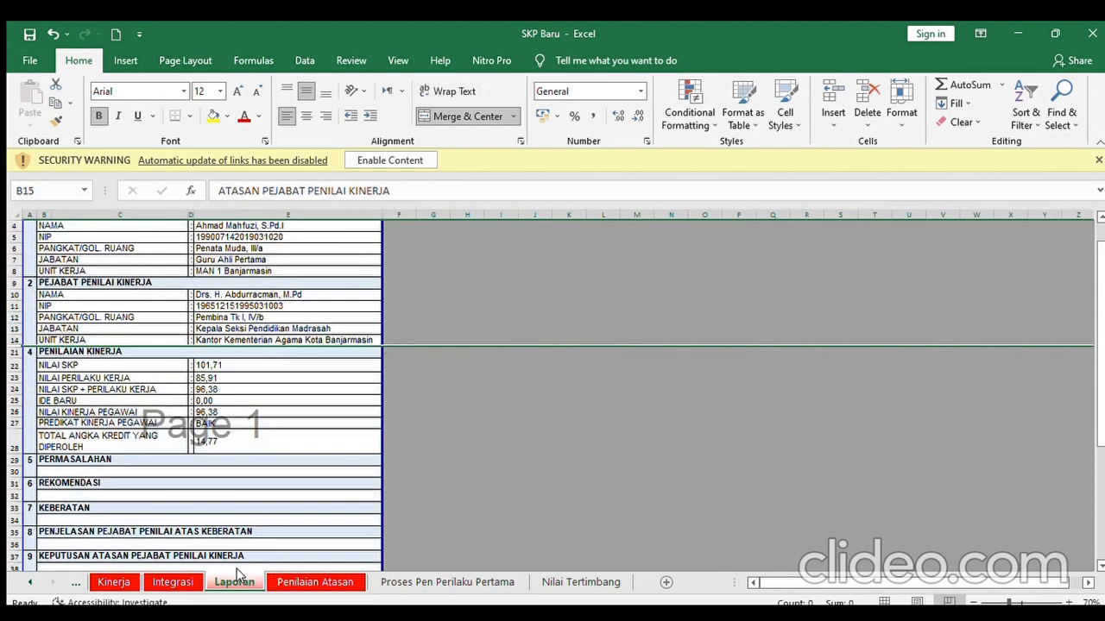
mouse_move(1103, 322)
left_mouse_down()
mouse_move(1094, 410)
mouse_move(1102, 216)
left_mouse_up()
- Scroll the Penilaian Atasan sheet to view the 81,00 behaviour scores, average and signature block
left_click(315, 583)
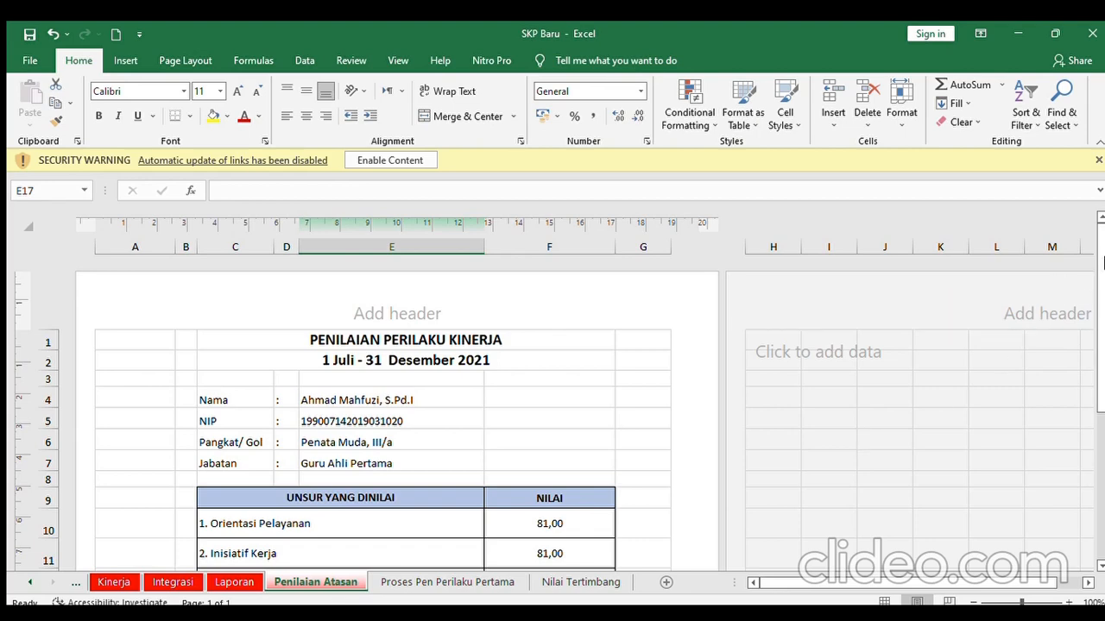
mouse_move(1103, 345)
left_mouse_down()
mouse_move(1093, 511)
mouse_move(1102, 513)
left_mouse_up()
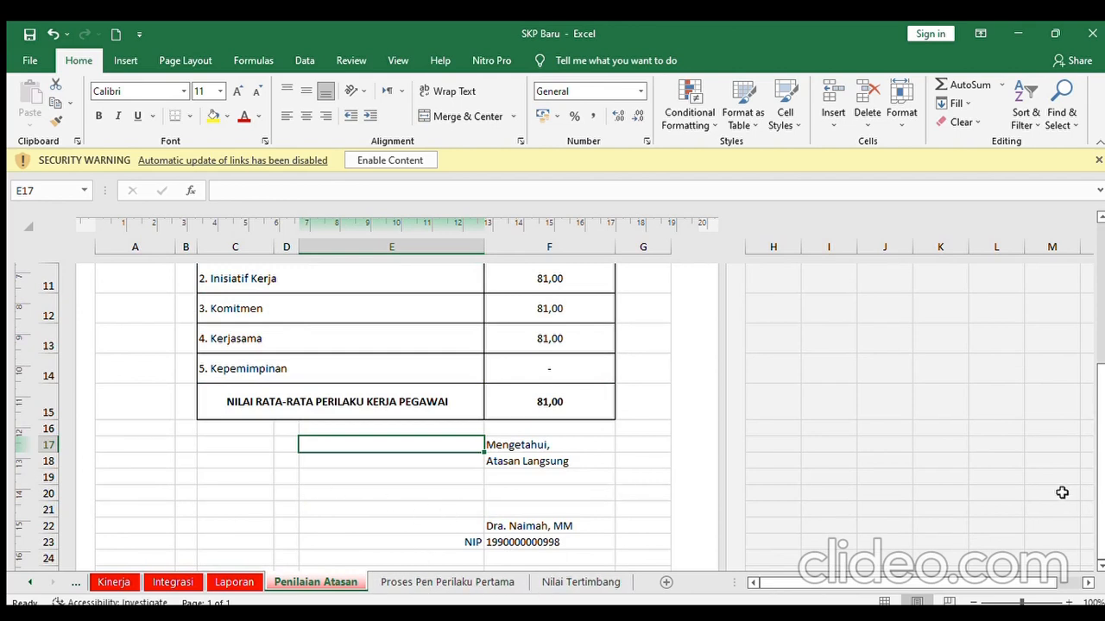
left_click_drag(1102, 390, 1103, 318)
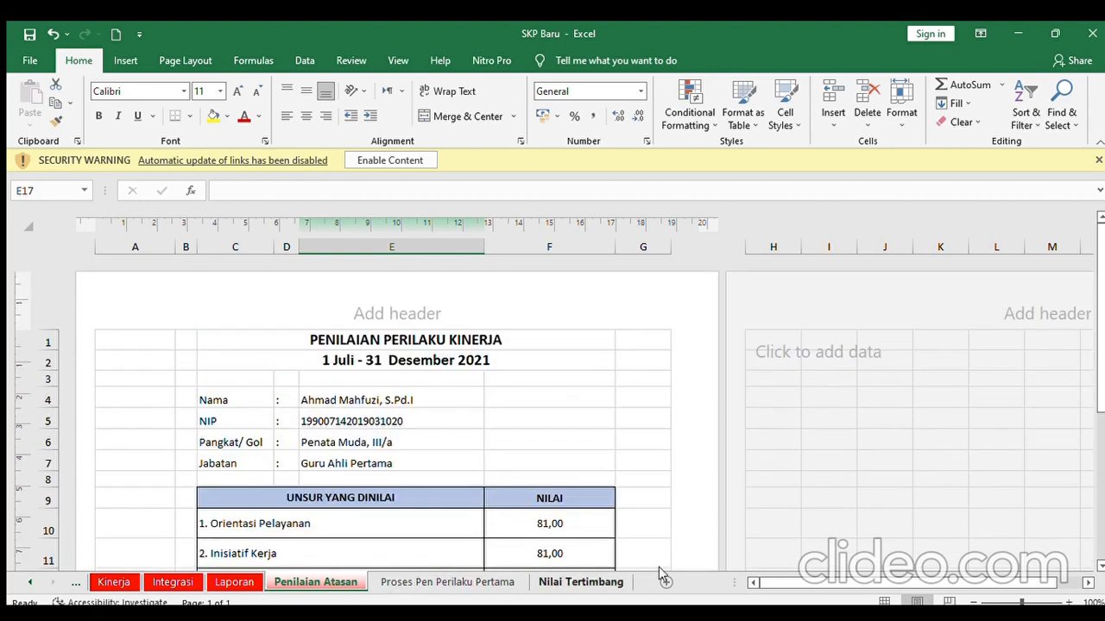
left_click_drag(1100, 360, 1079, 551)
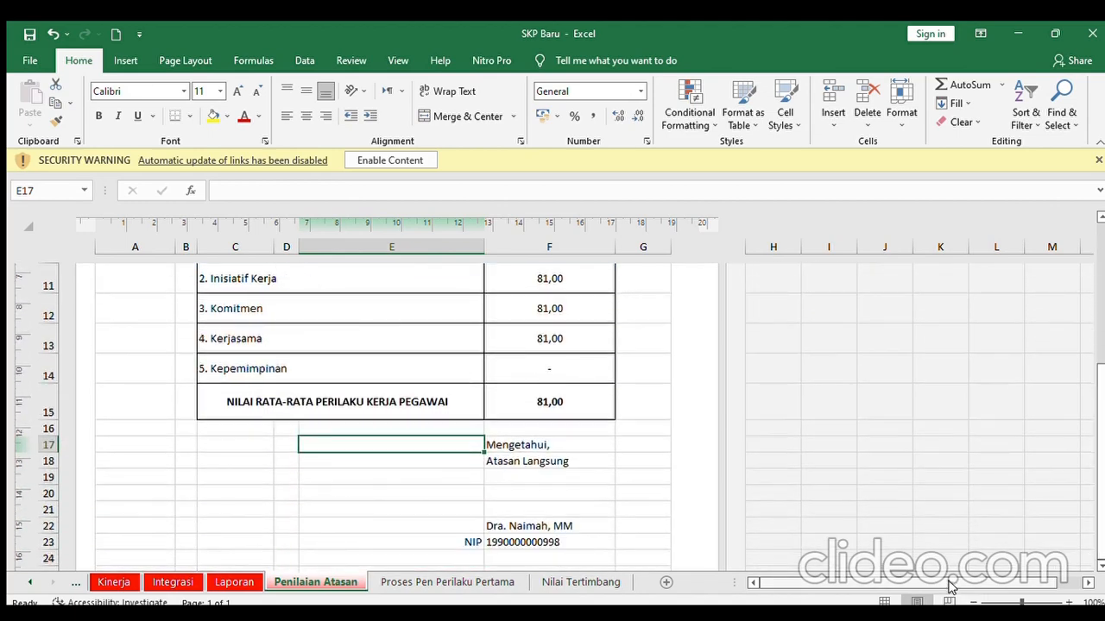
- Return to Laporan and scroll the sheet tabs back to Rekap Jan-juni 2021
left_click(219, 583)
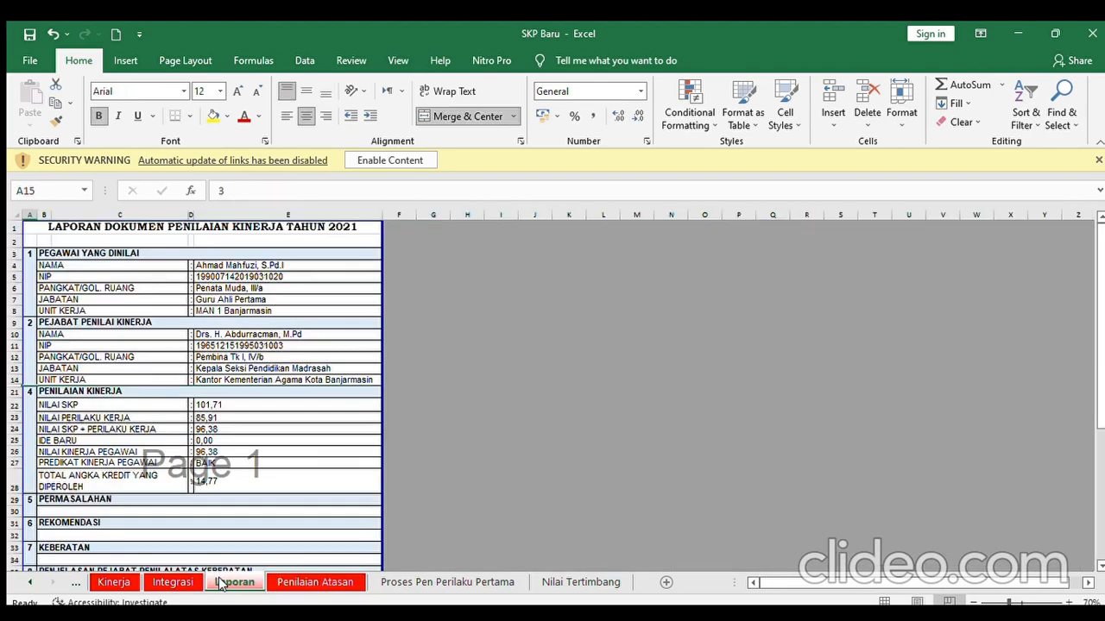
left_click(26, 582)
left_click(26, 582)
left_click(25, 582)
left_click(26, 582)
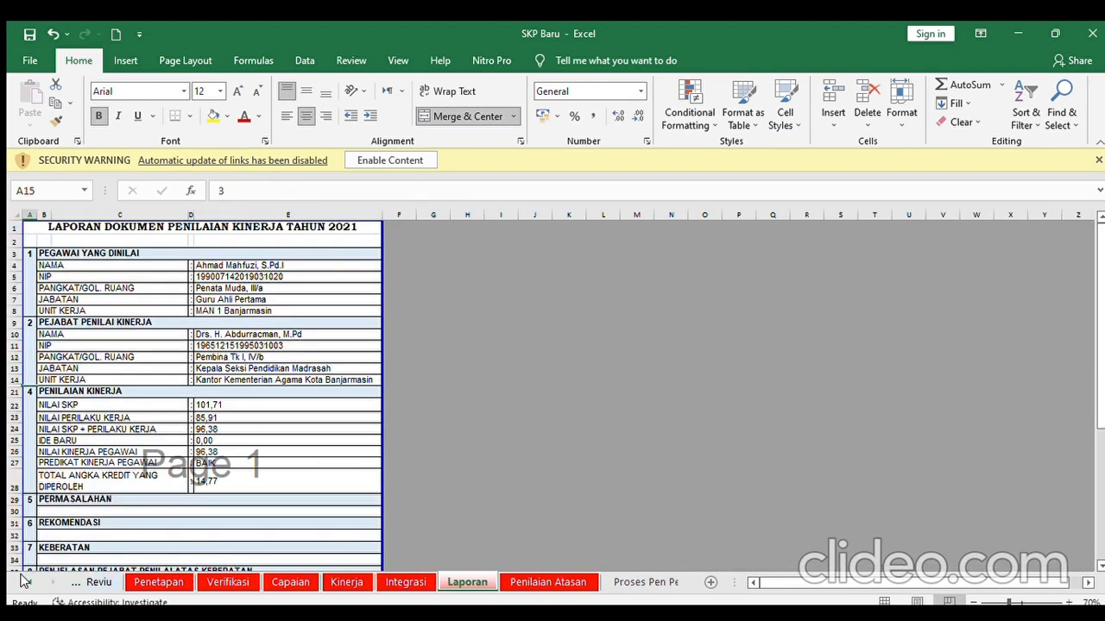
left_click(26, 583)
left_click(25, 583)
left_click(25, 583)
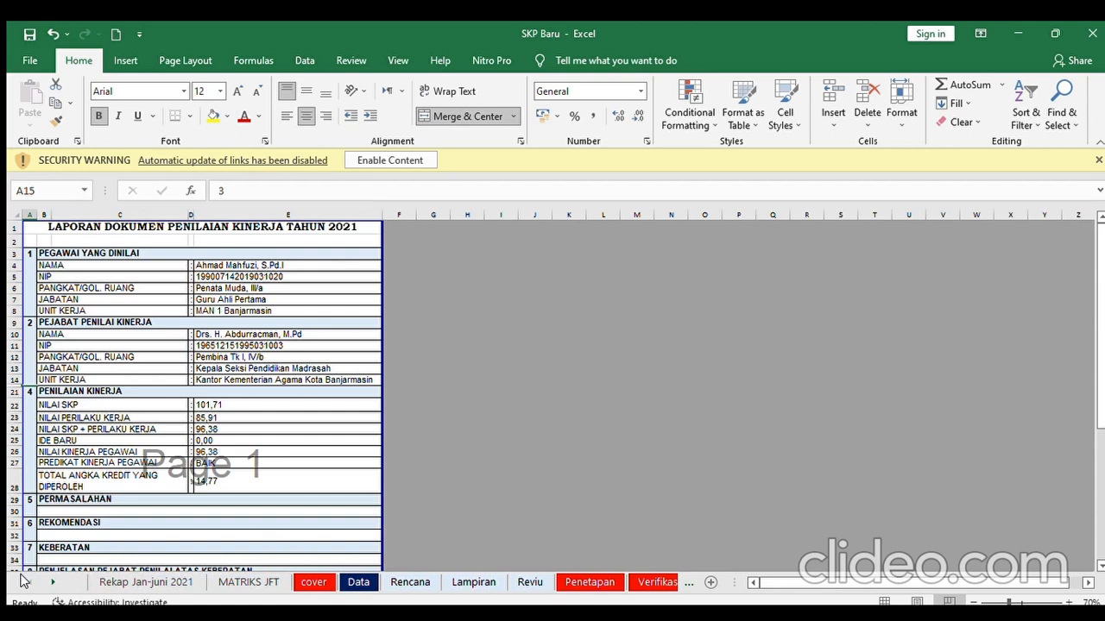
- View the cover, MATRIKS JFT, cover again and Penetapan sheets
left_click(314, 582)
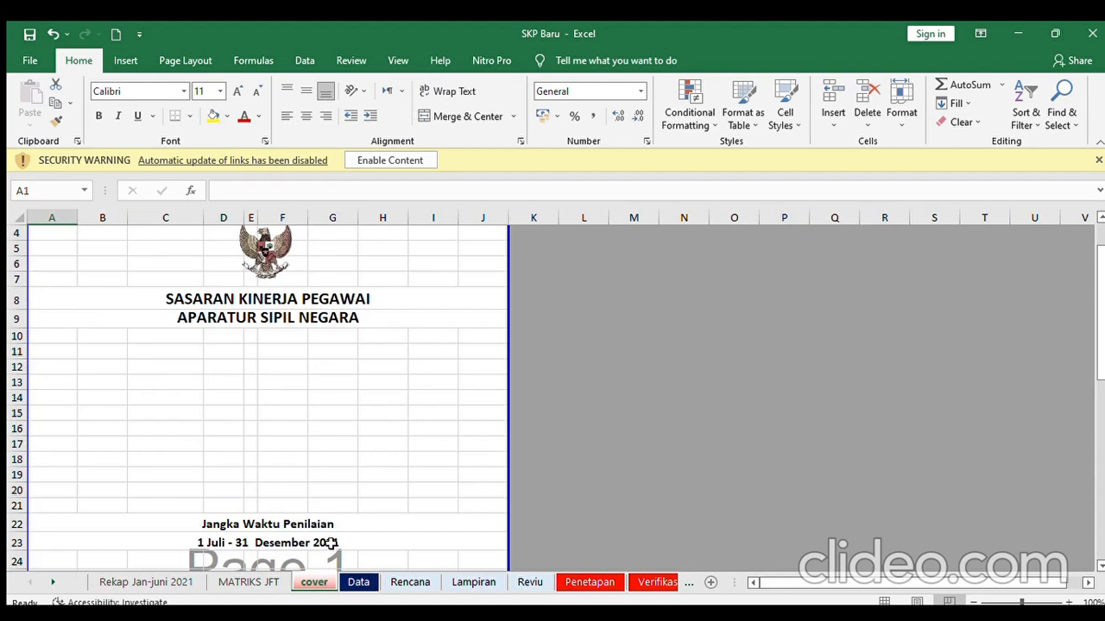
left_click(241, 583)
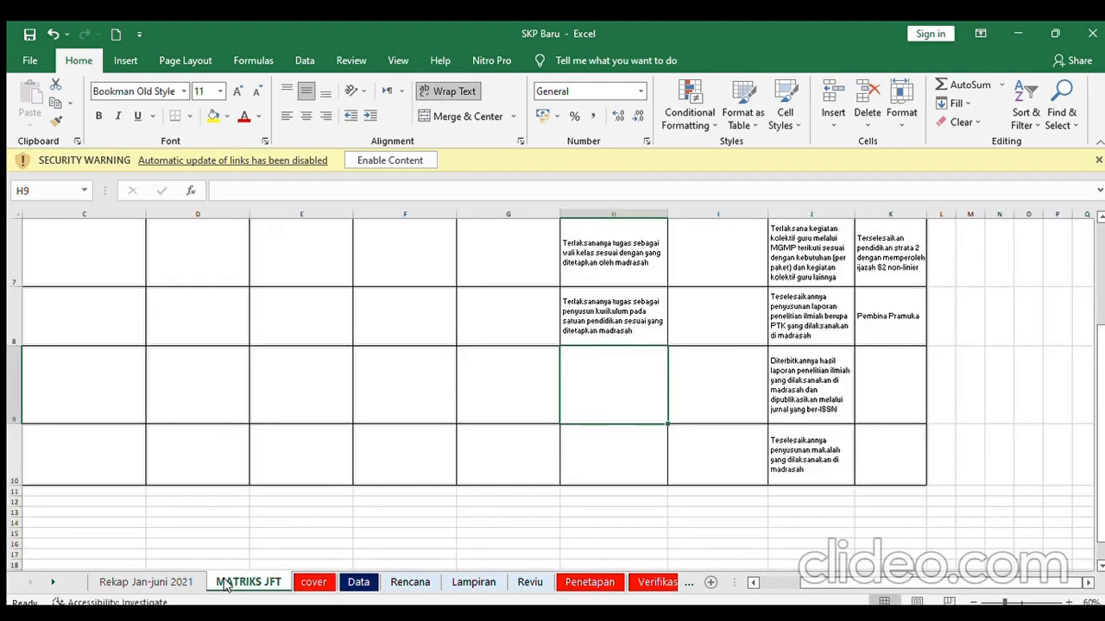
left_click(312, 583)
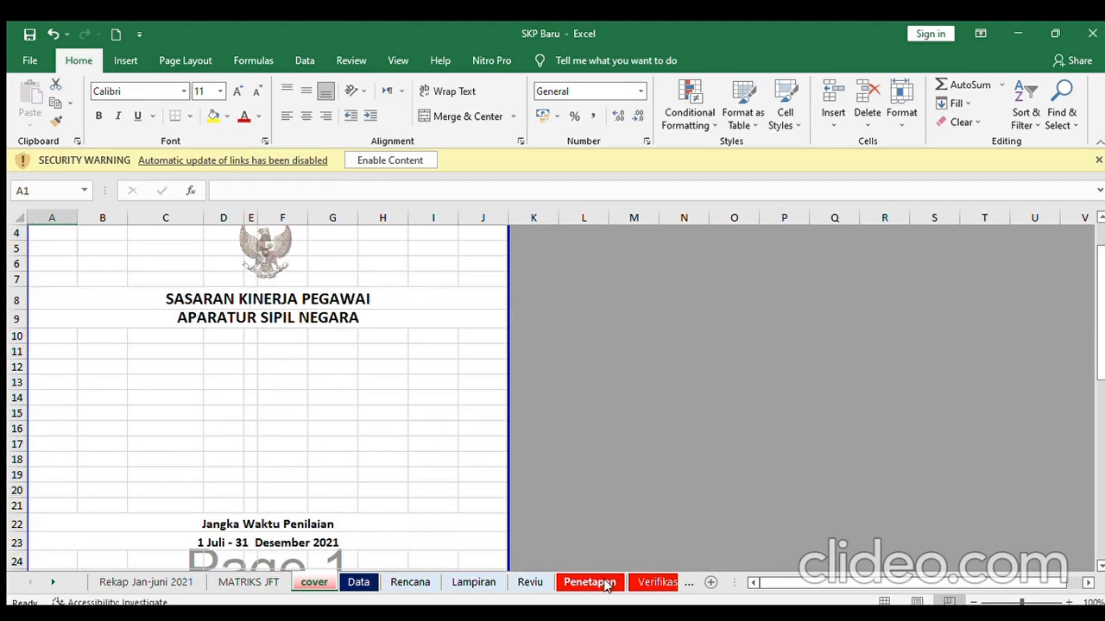
left_click(589, 582)
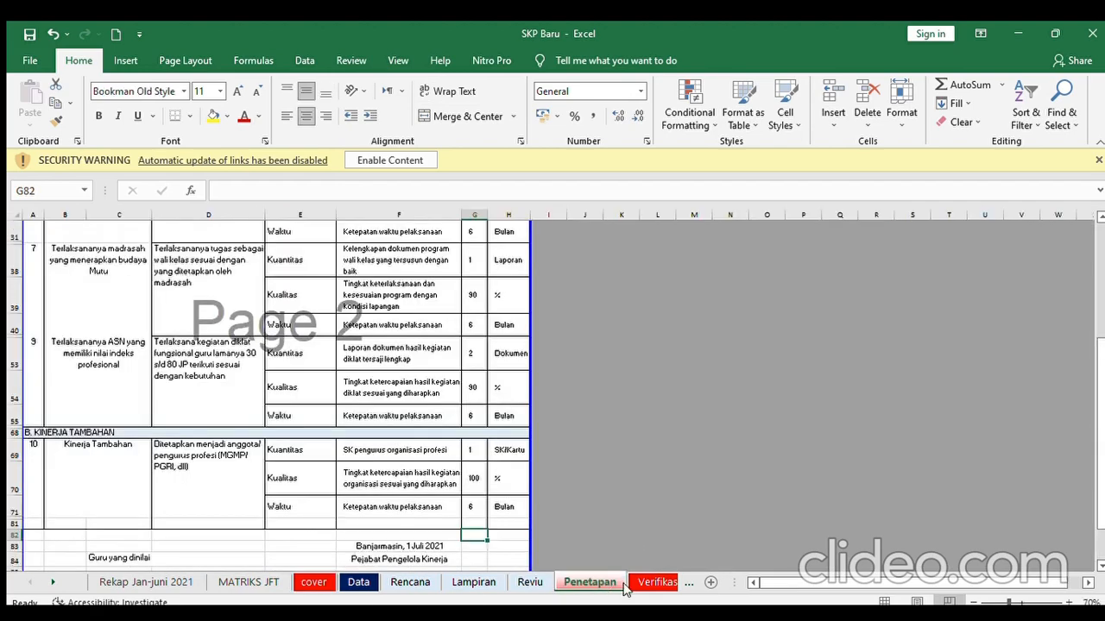
- Scroll the sheet tabs forward to bring the later sheets back into reach
left_click(50, 584)
left_click(50, 583)
left_click(49, 584)
left_click(49, 583)
left_click(49, 584)
left_click(49, 584)
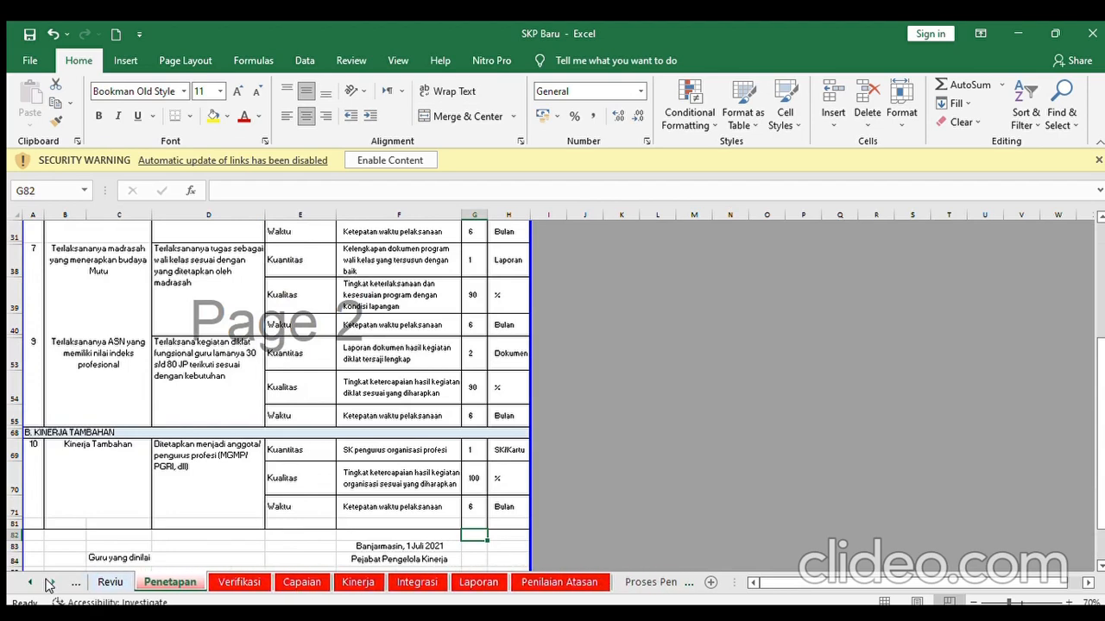
left_click(49, 584)
- Flip through Verifikasi, Capaian, Kinerja, Integrasi, Laporan and Penilaian Atasan sheets
left_click(191, 583)
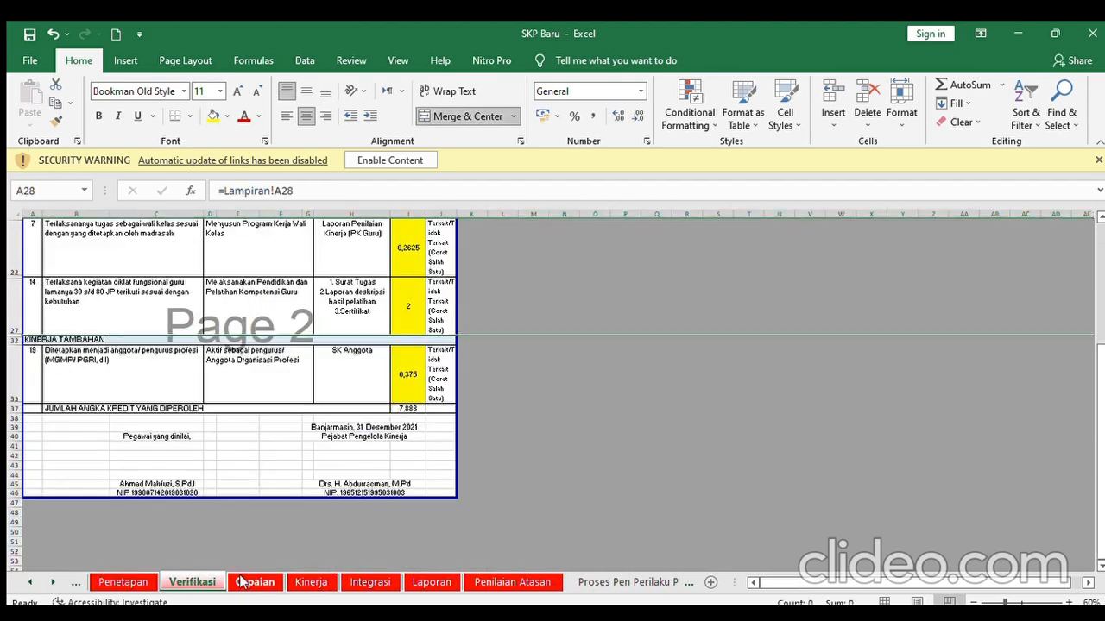
left_click(243, 584)
left_click(304, 583)
left_click(361, 584)
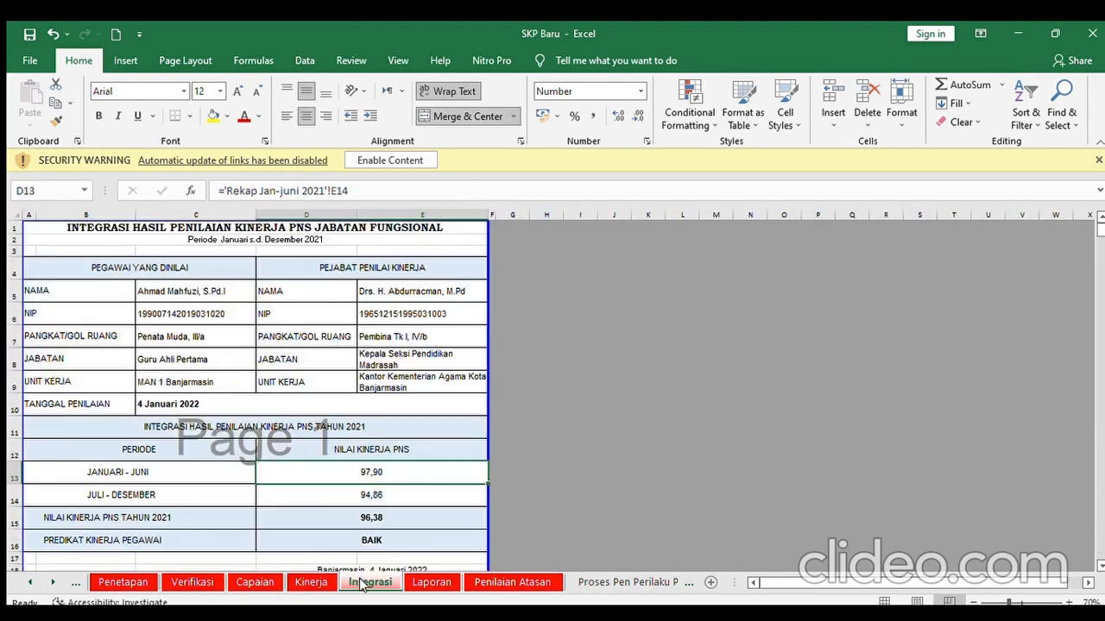
left_click(431, 583)
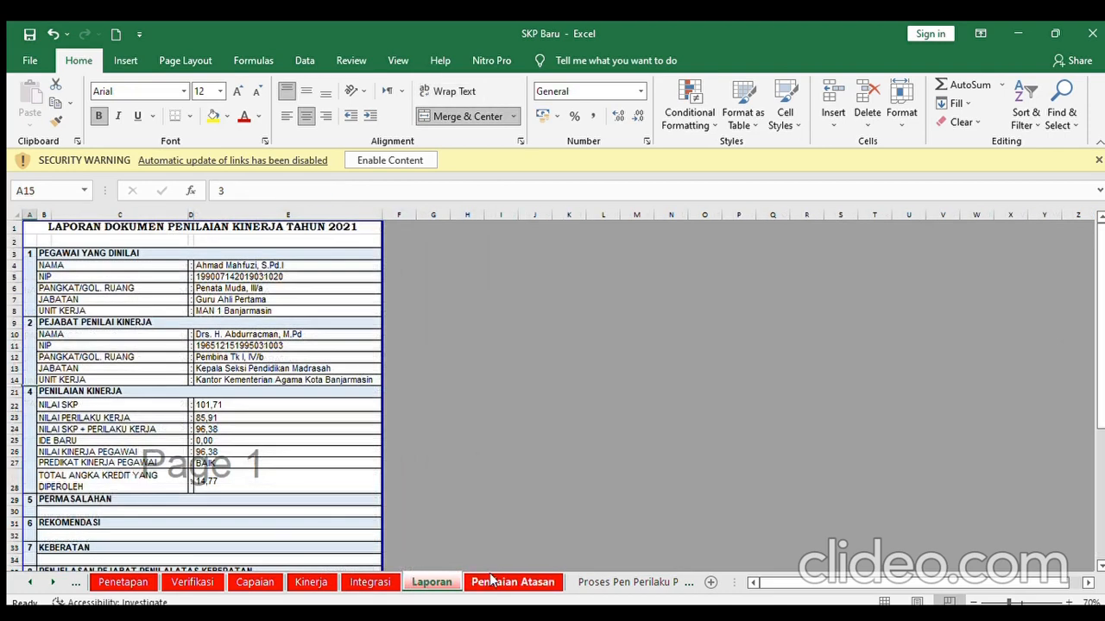
left_click(492, 582)
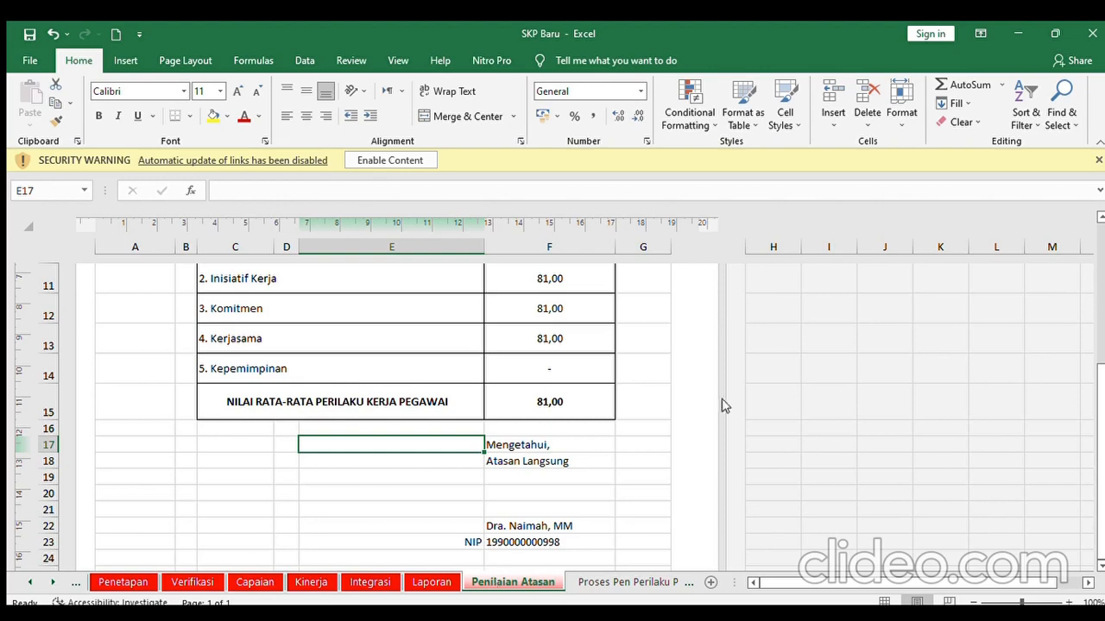
mouse_move(1097, 383)
left_mouse_down()
mouse_move(1101, 245)
mouse_move(1103, 395)
left_mouse_up()
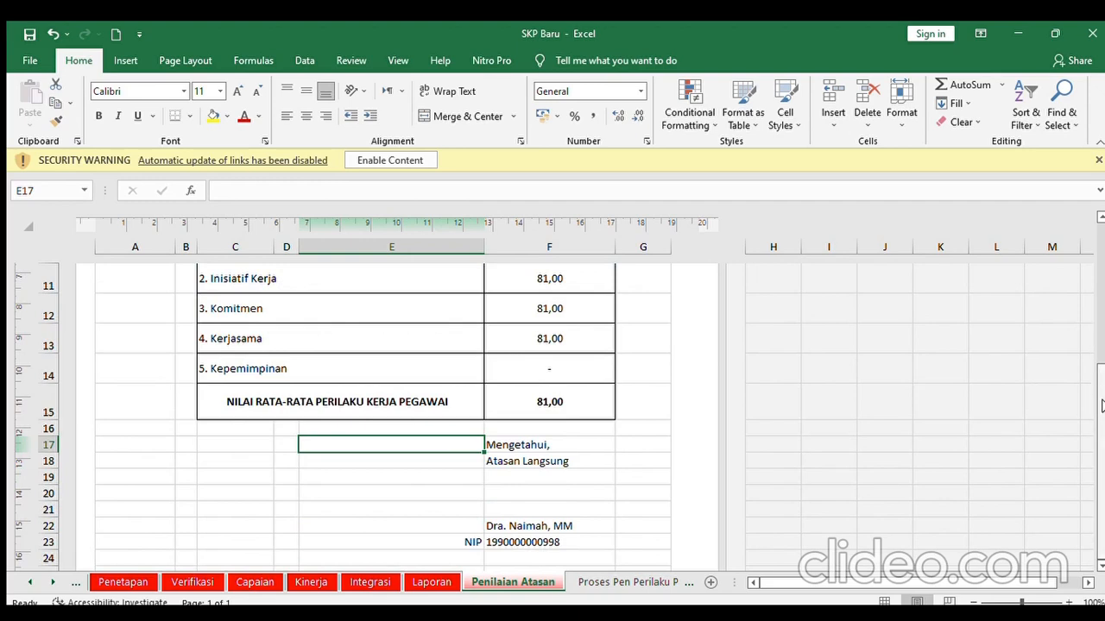
left_click_drag(1102, 404, 1100, 238)
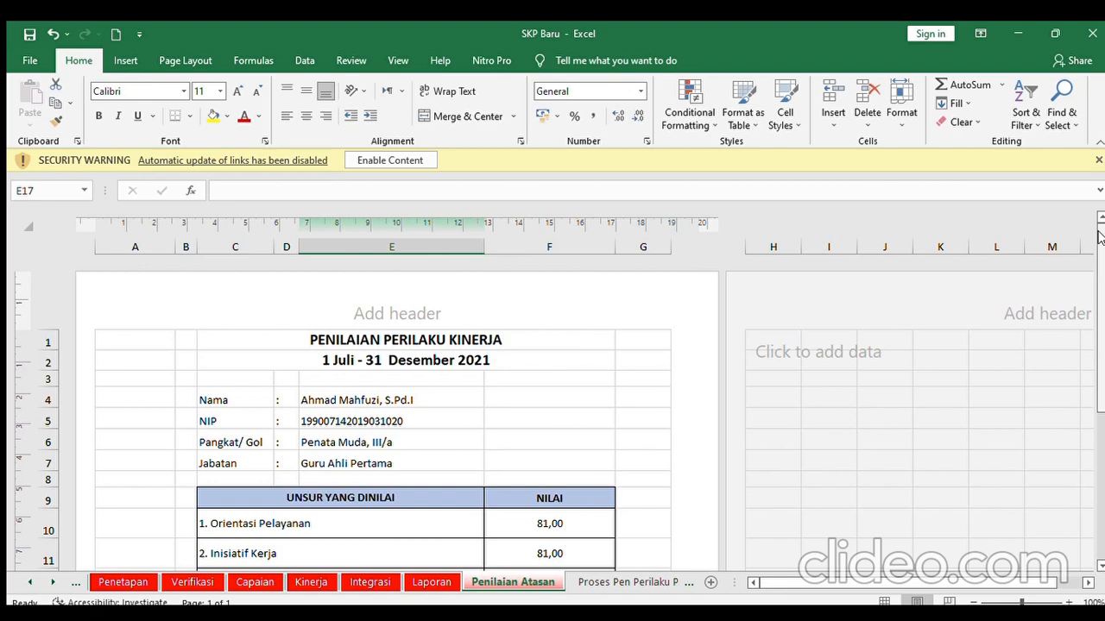
left_click_drag(1100, 238, 1092, 471)
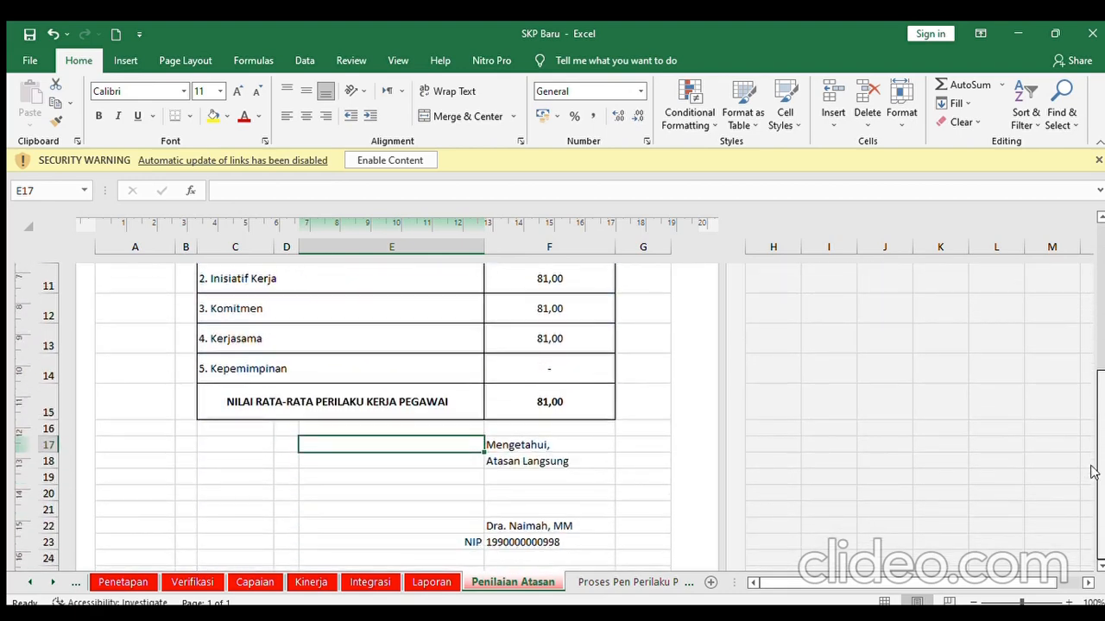